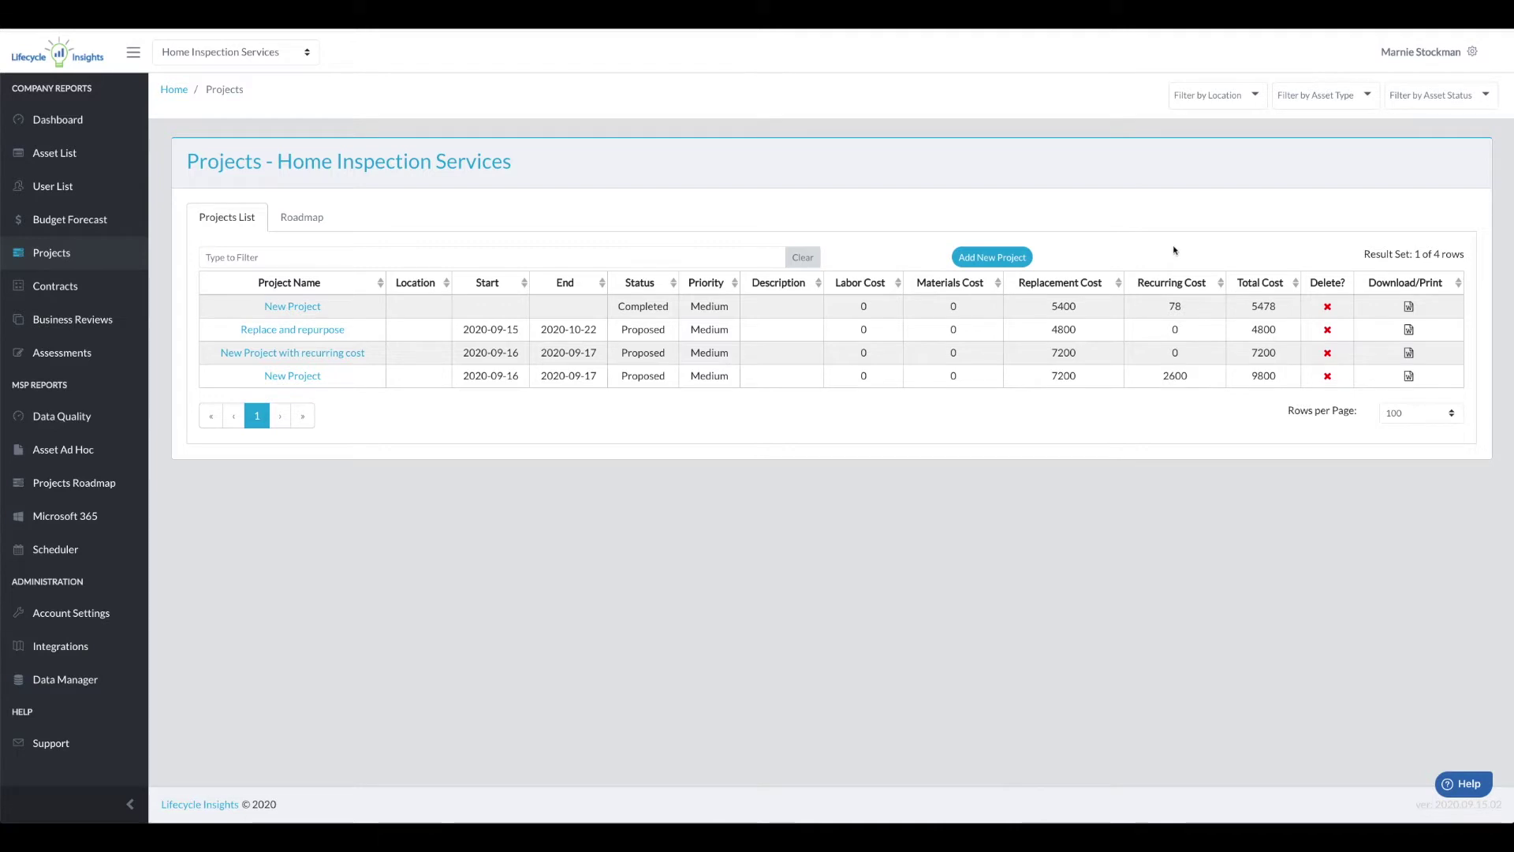
- Create a new project and set its dates to Sep 10 through Sep 17, 2020
left_click(992, 258)
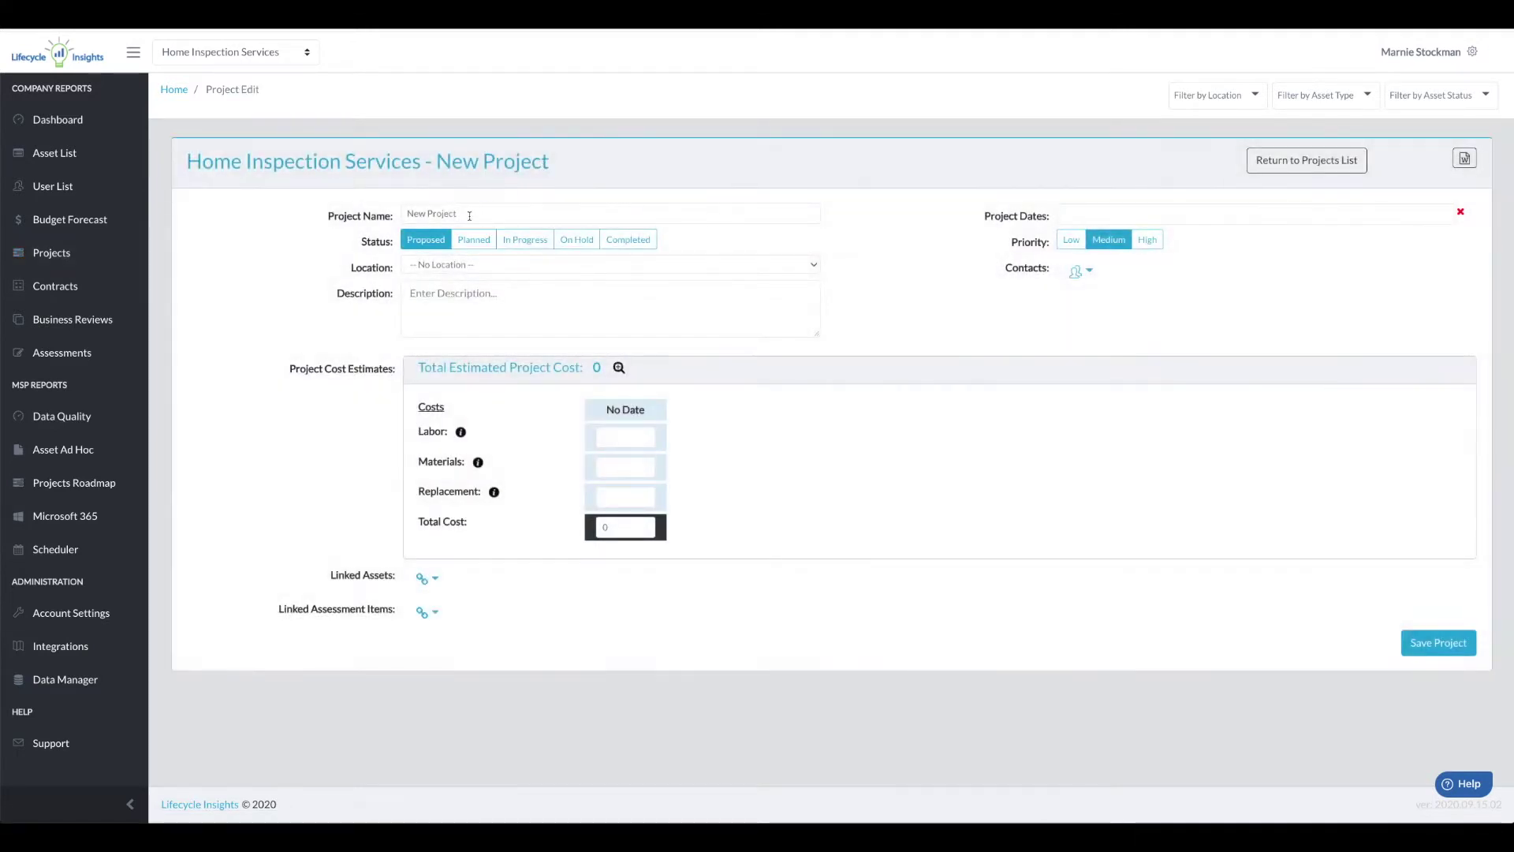
left_click(1075, 220)
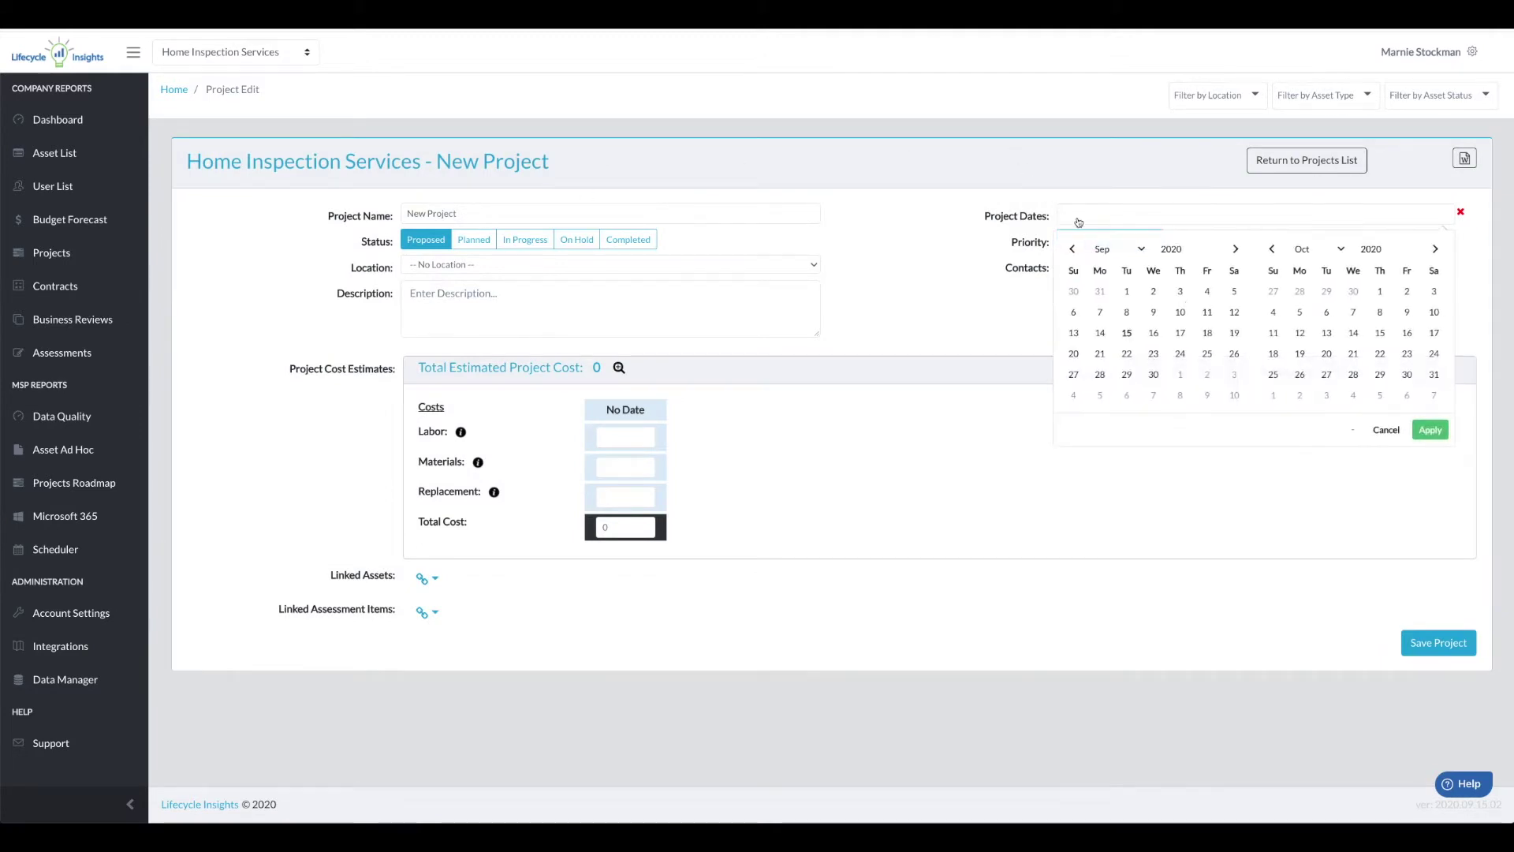
left_click(1180, 312)
left_click(1179, 333)
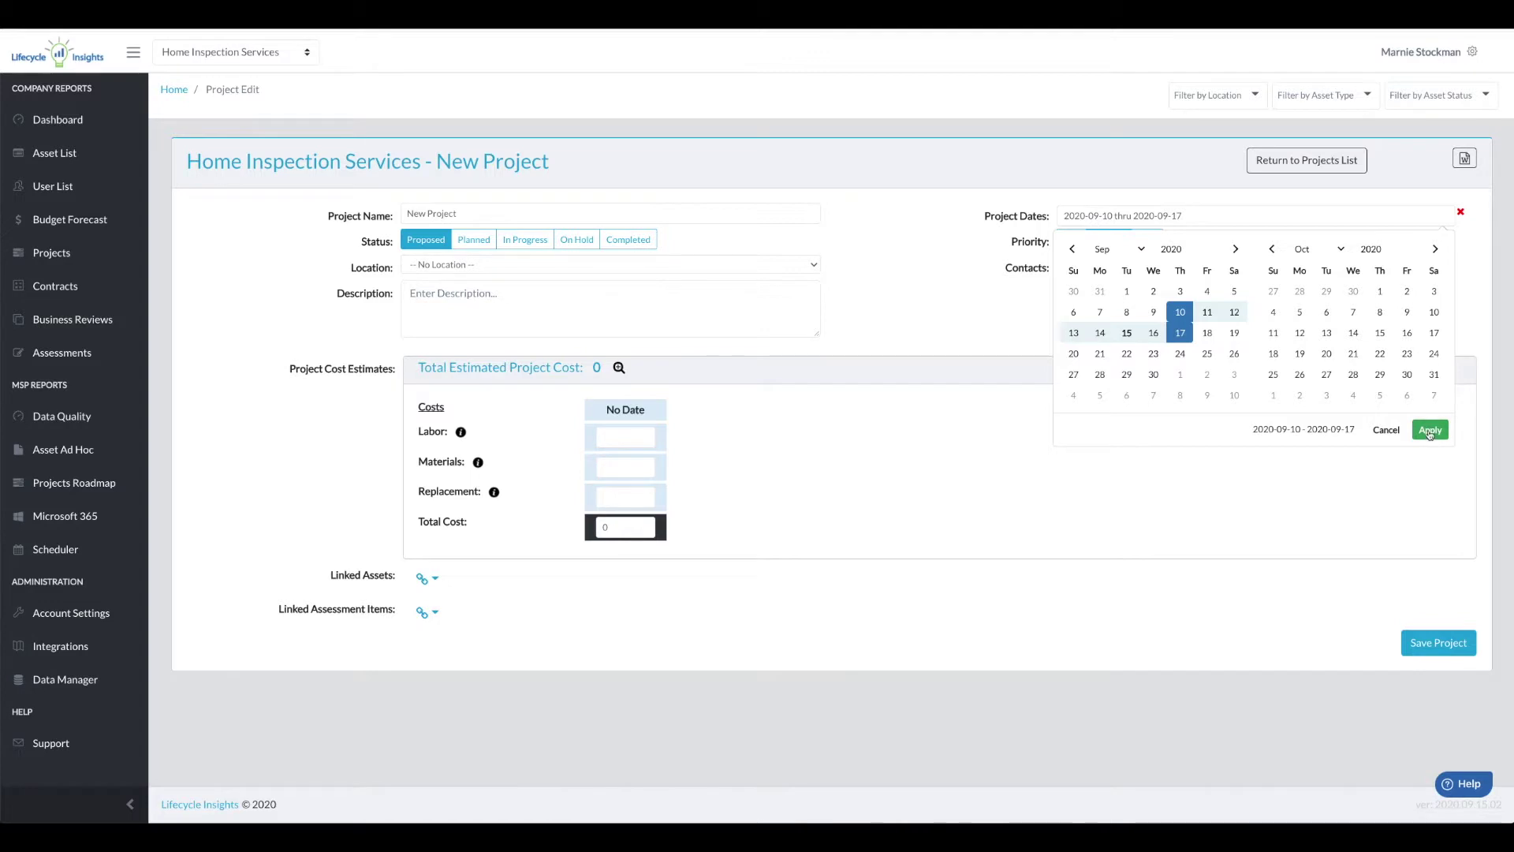
left_click(1431, 430)
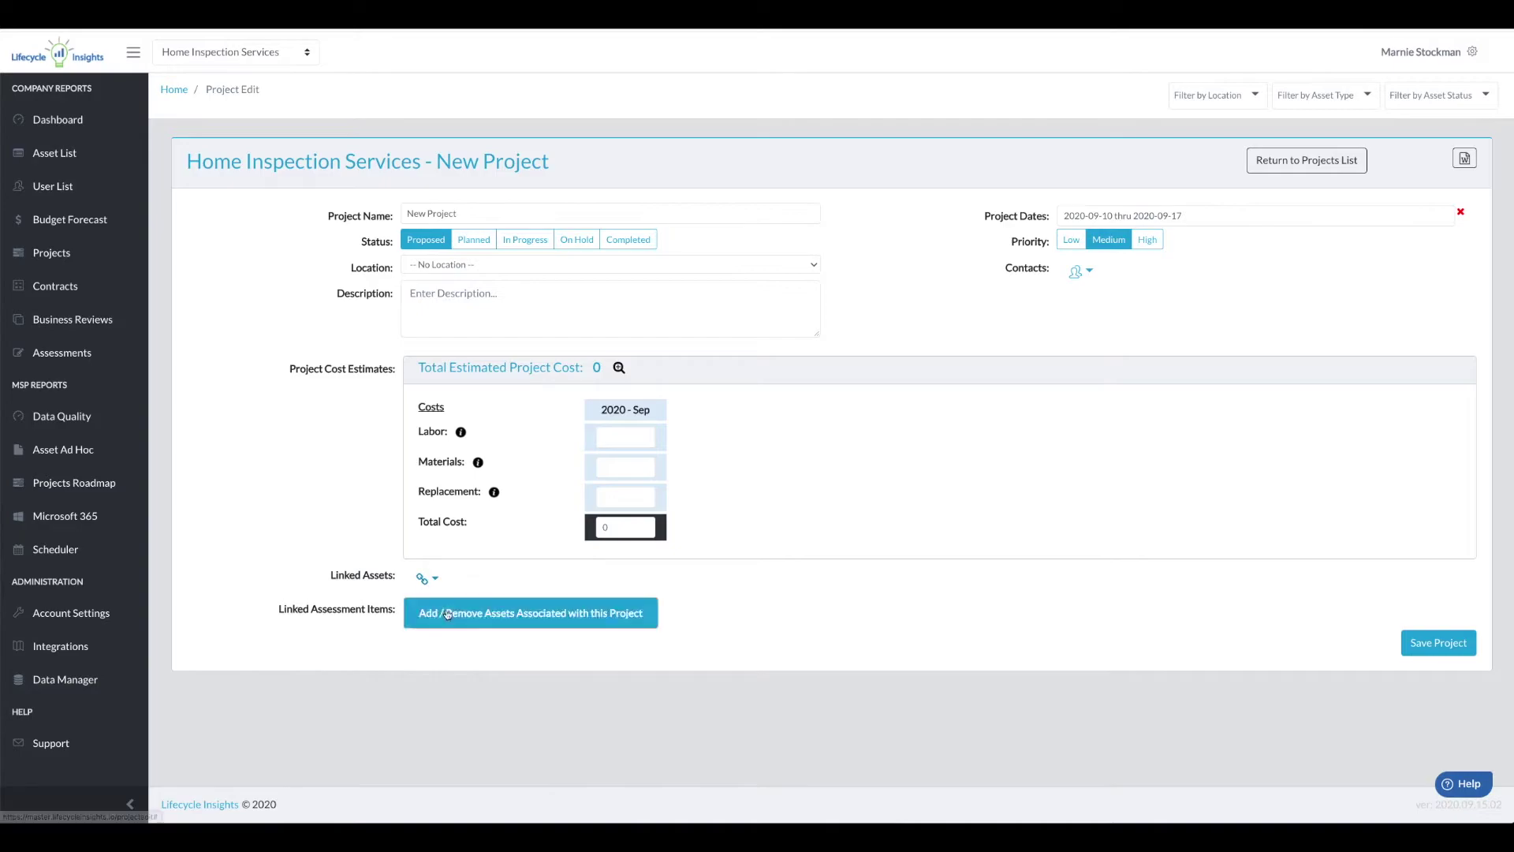
- Link LAPTOP-MH65BOKV, DESKTOP-U659T3D and DESKTOP-KPNQFJN to the project, then save it
left_click(446, 609)
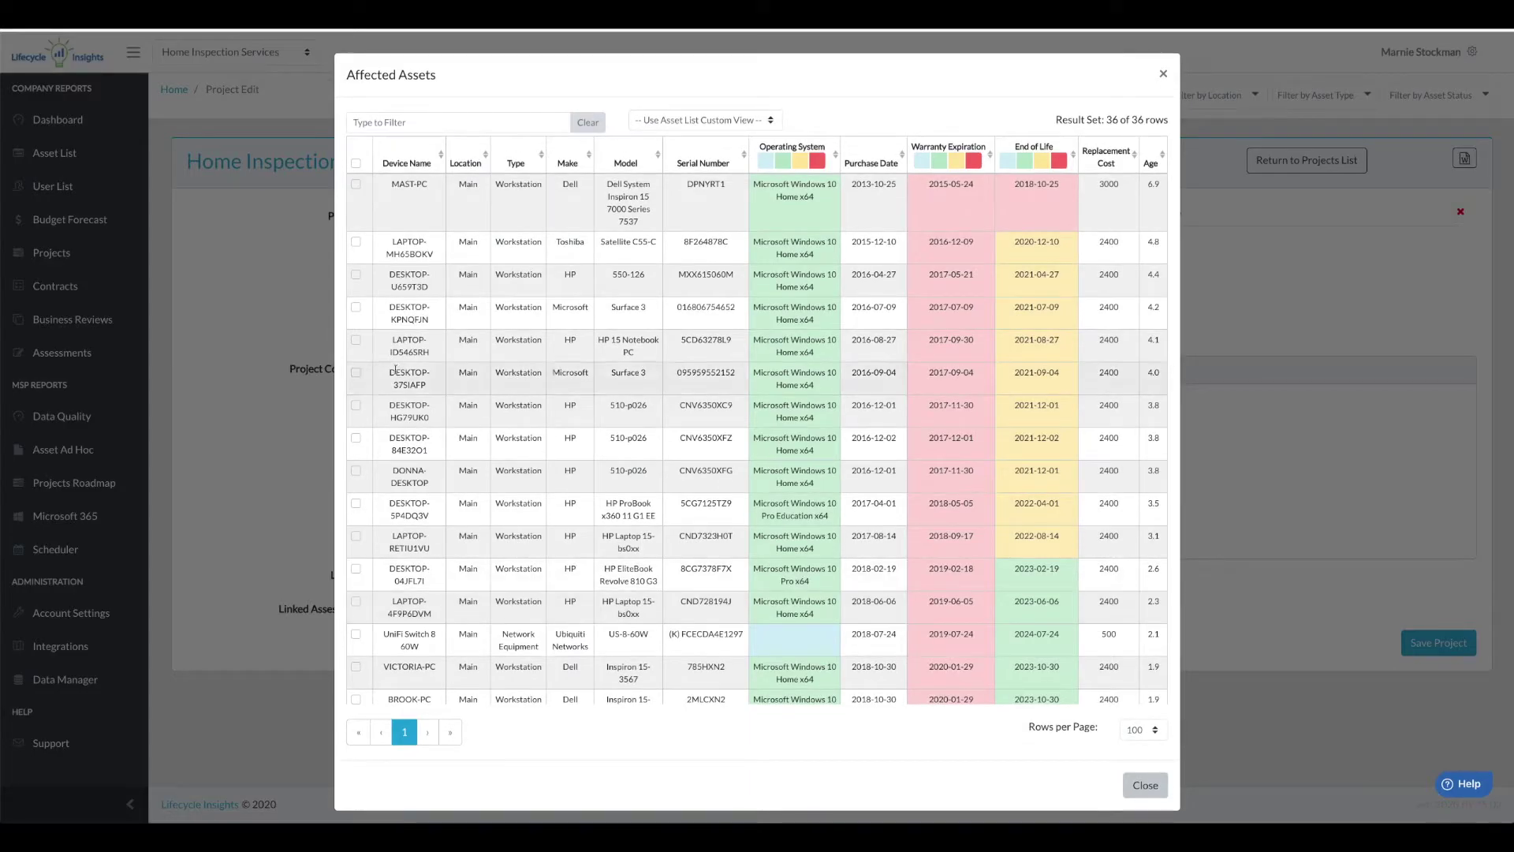
left_click(356, 243)
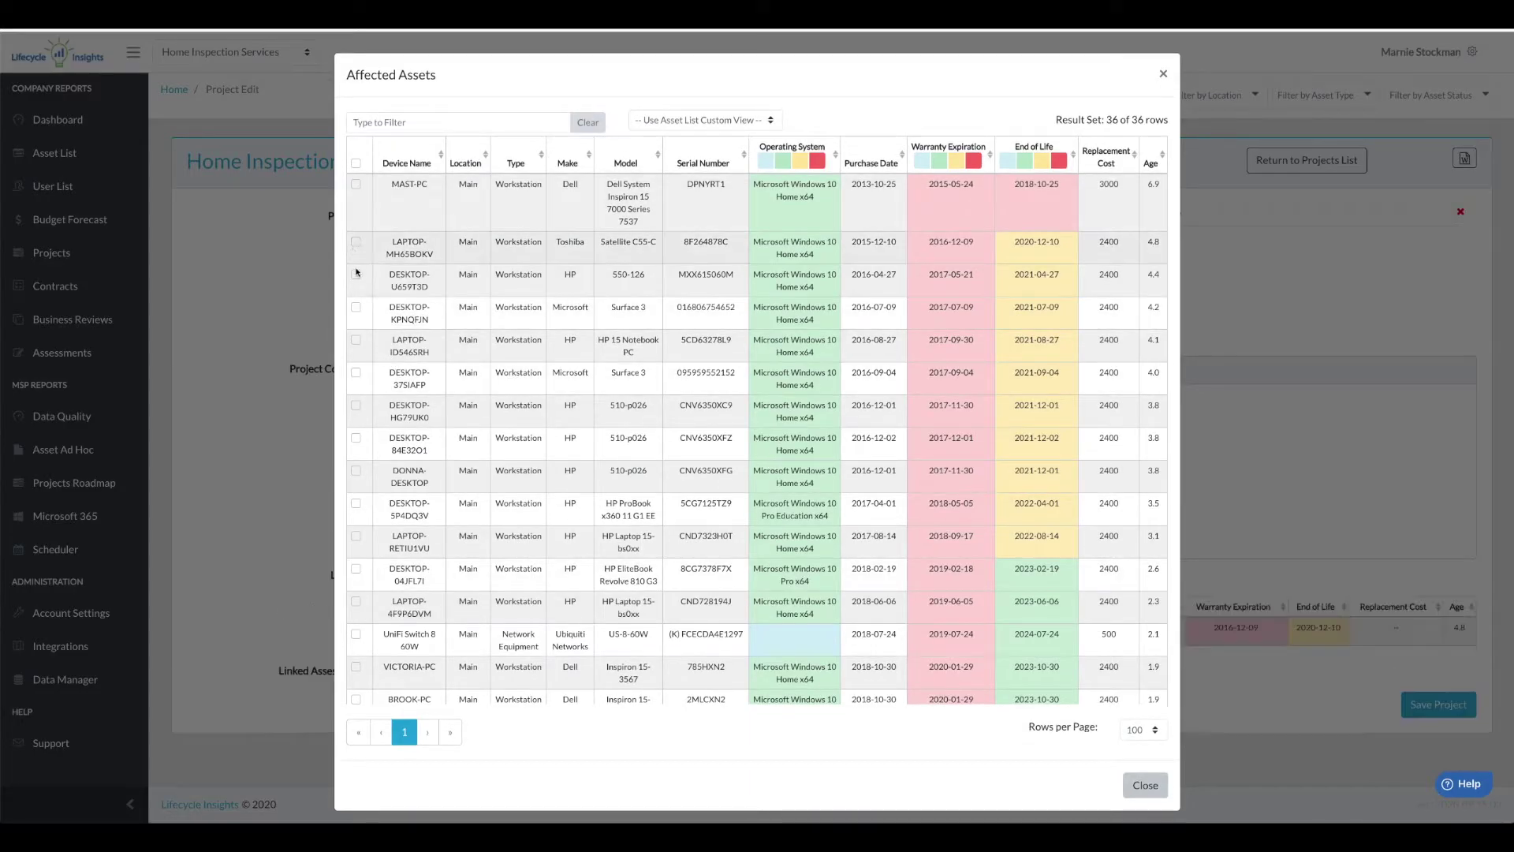
left_click(356, 275)
left_click(355, 308)
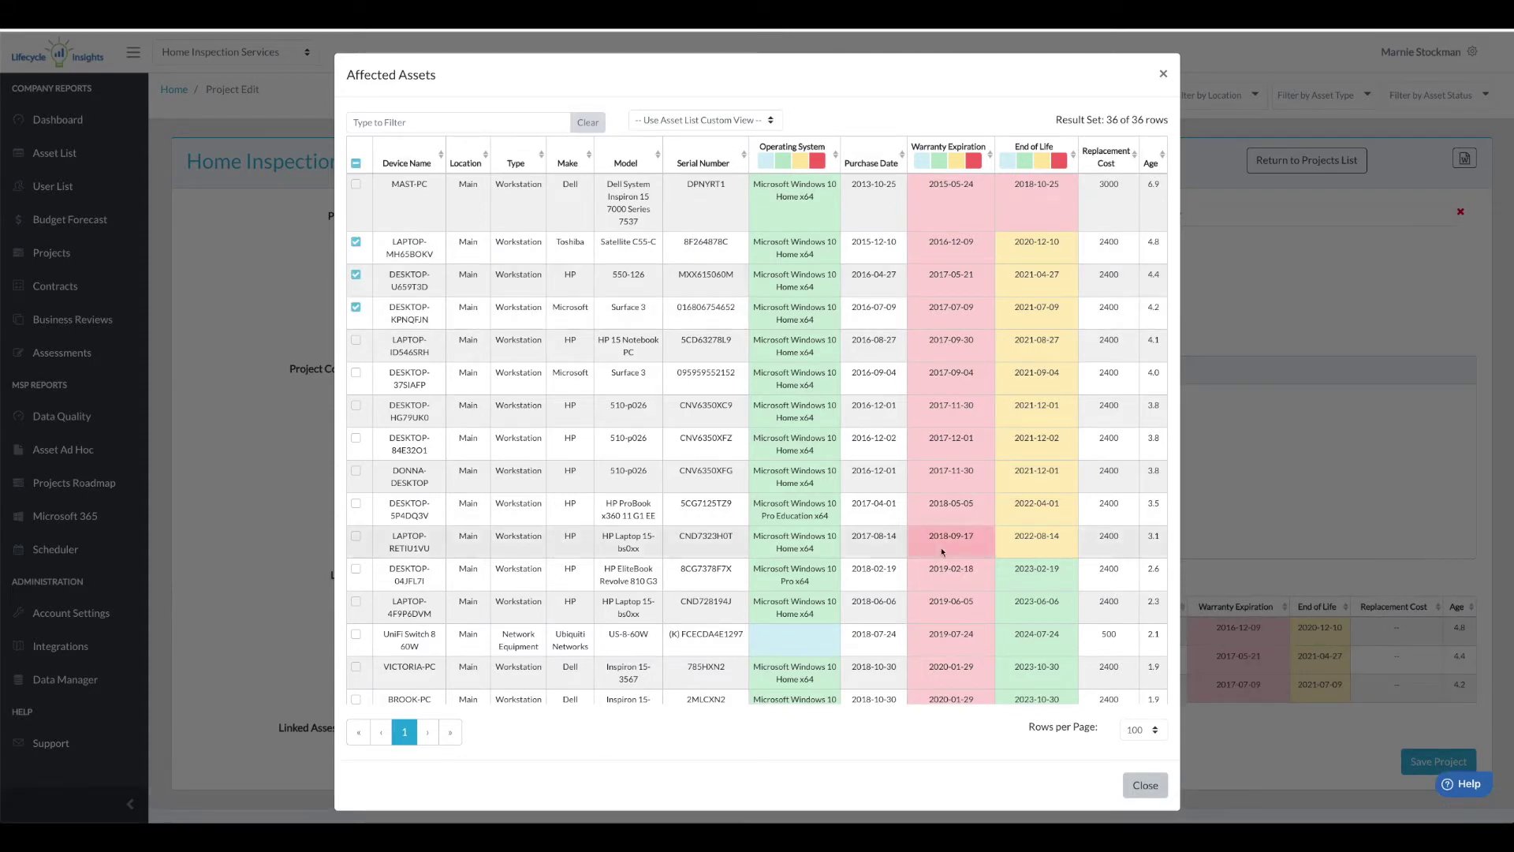
left_click(1145, 785)
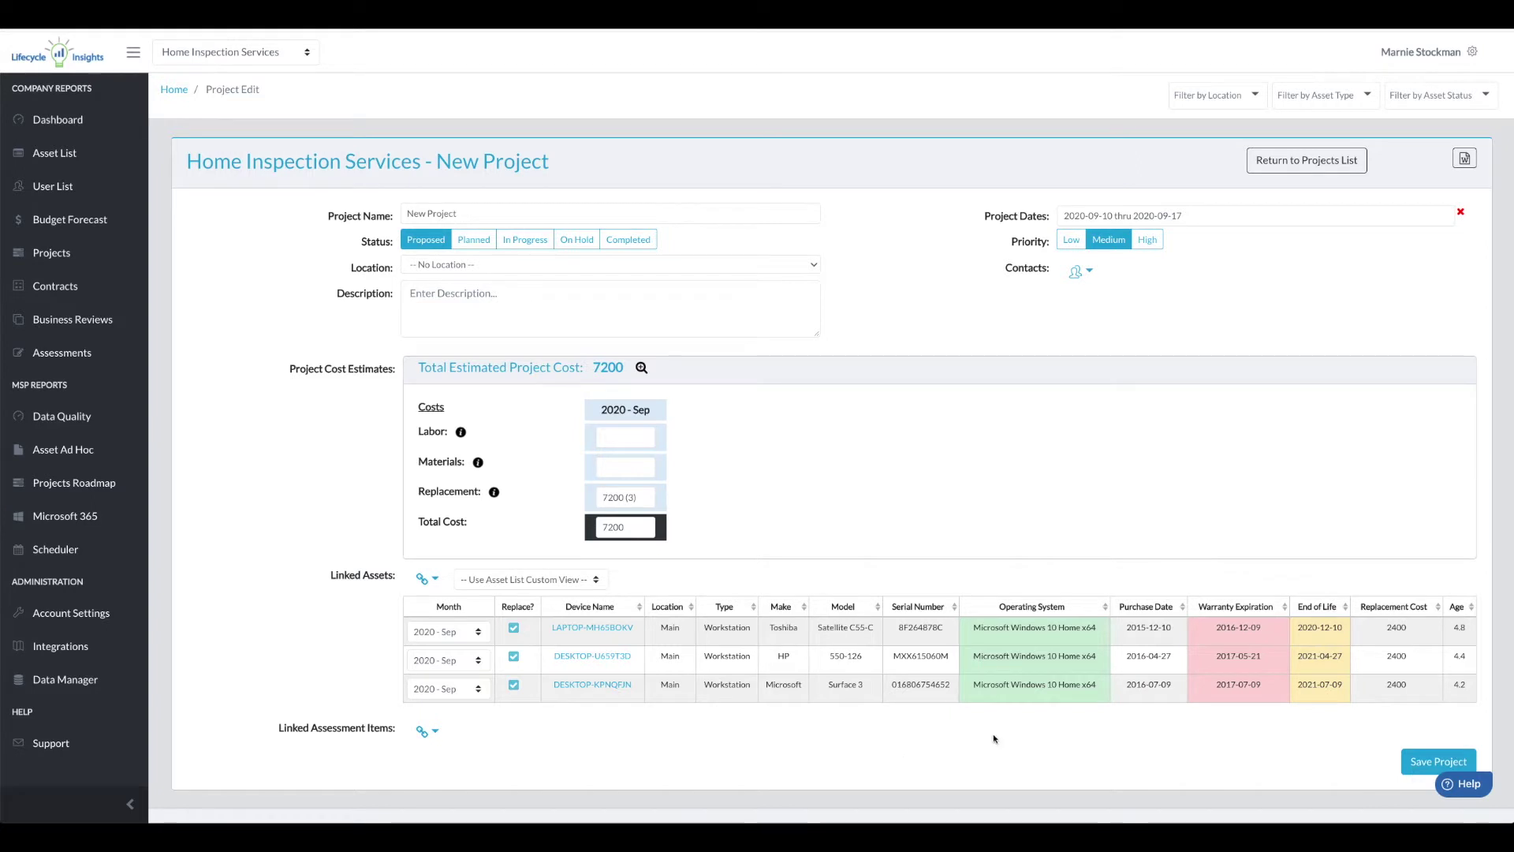
left_click(1422, 762)
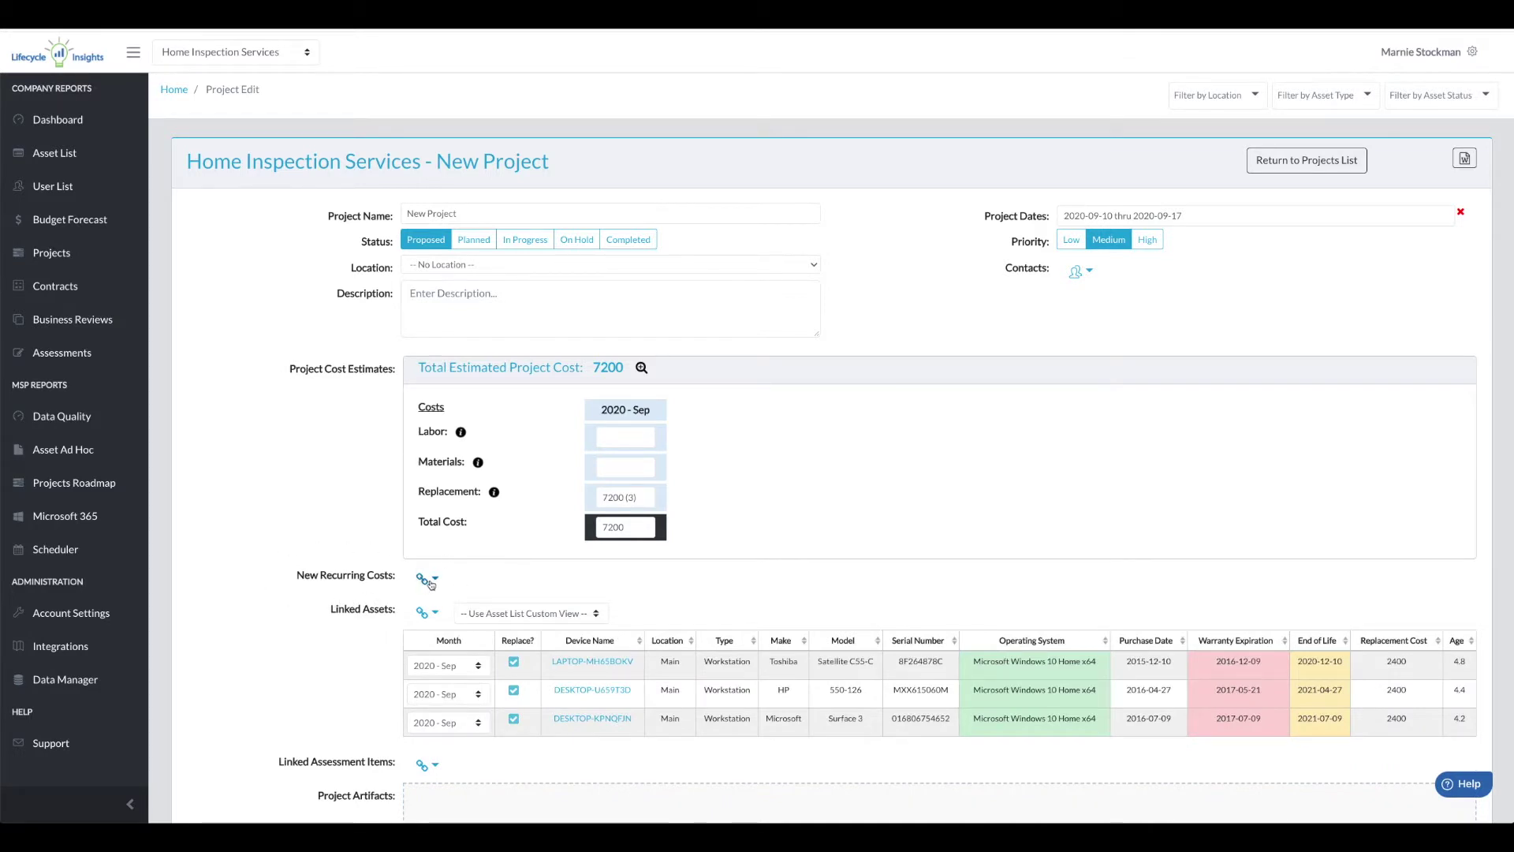
- Start a recurring charge for 'MSA service' with Not Specified impact, Monthly cycle and cost 200
left_click(470, 614)
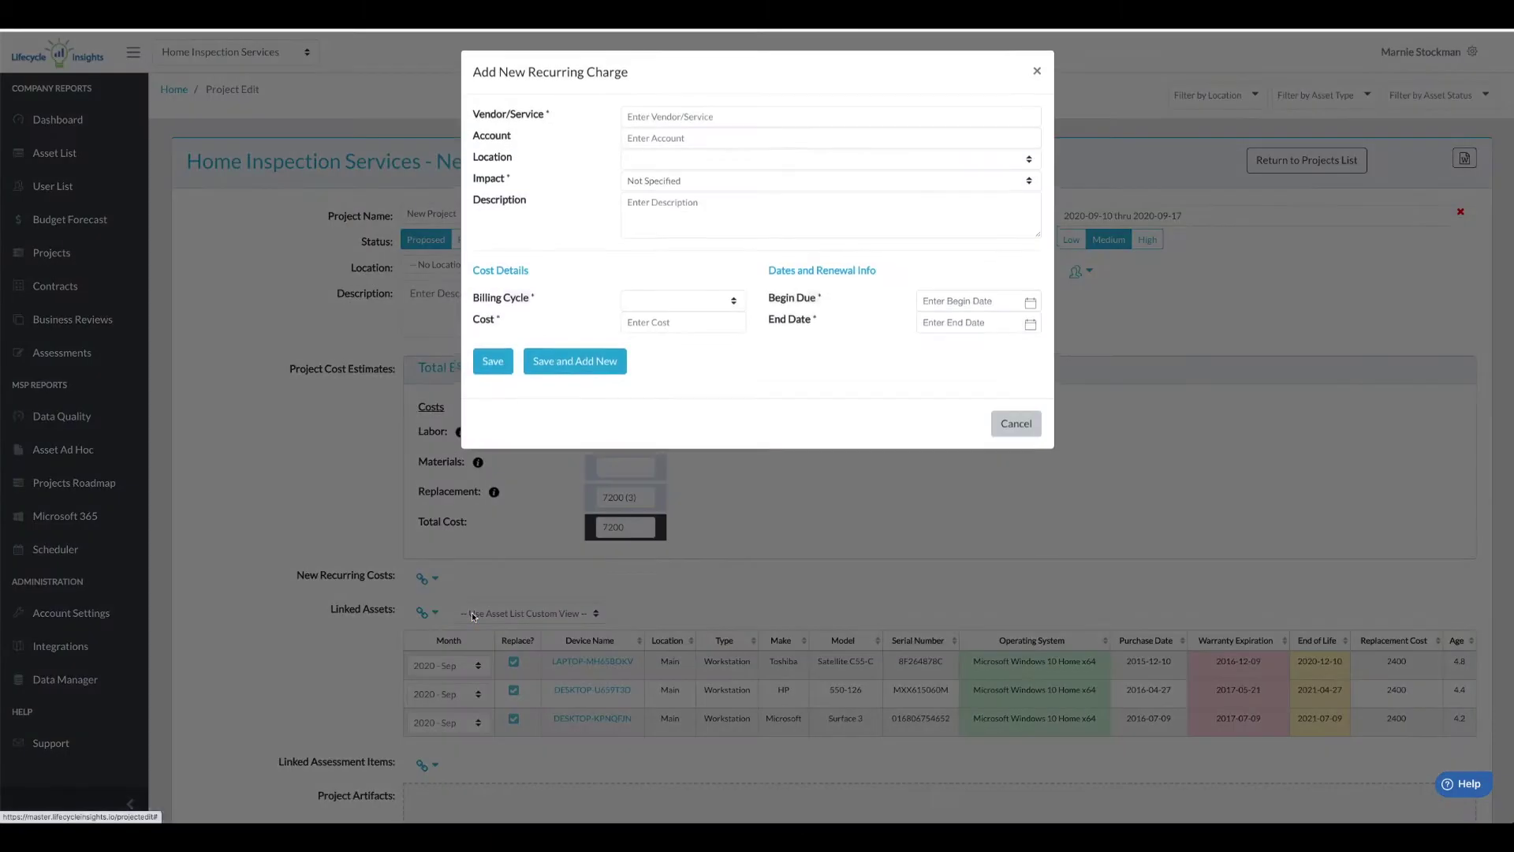
left_click(691, 121)
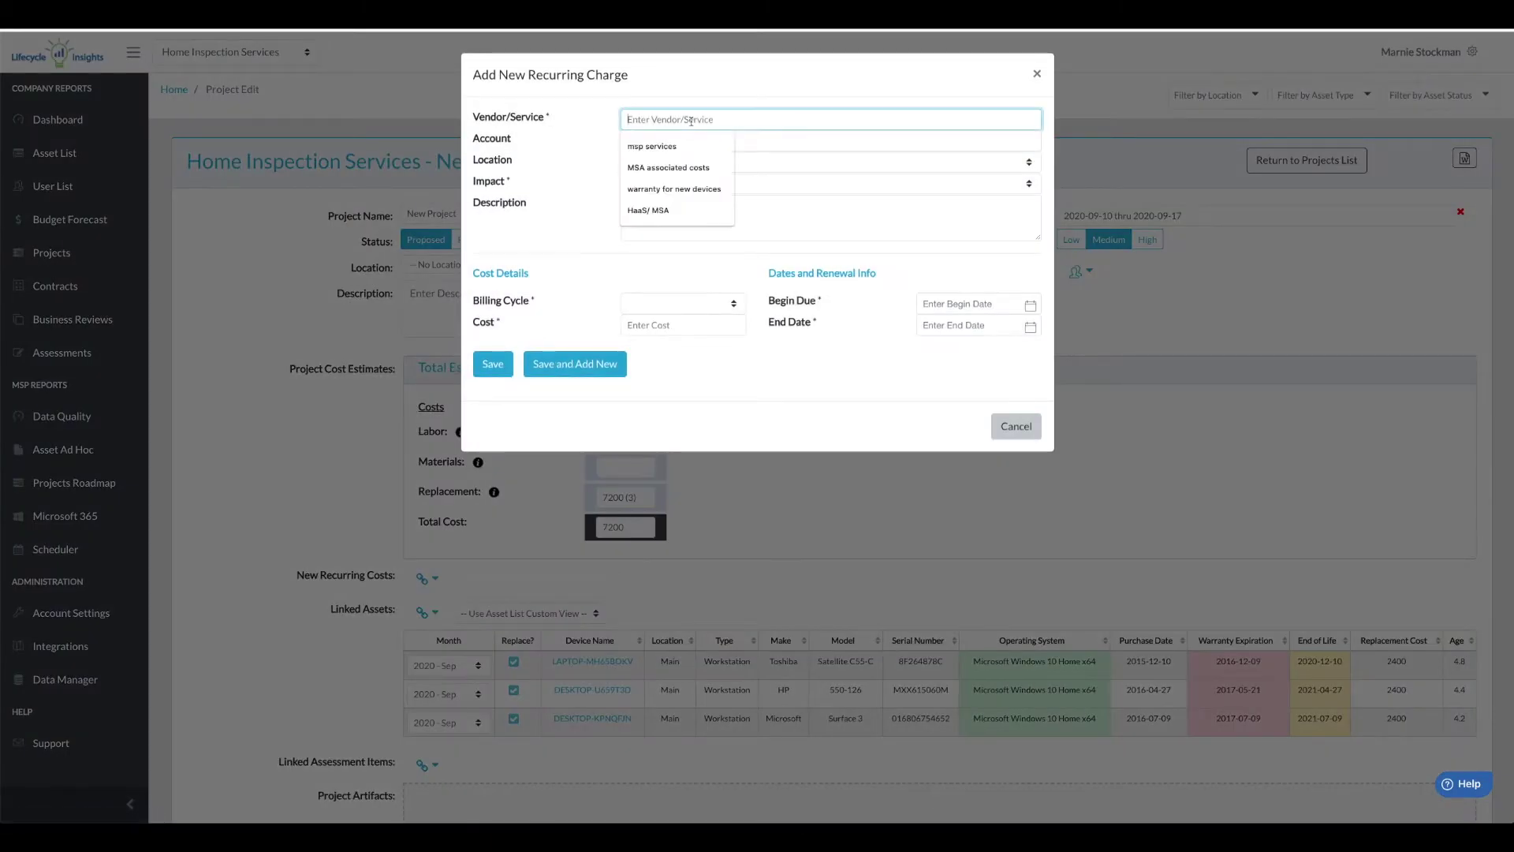
type("MSA services")
left_click(568, 256)
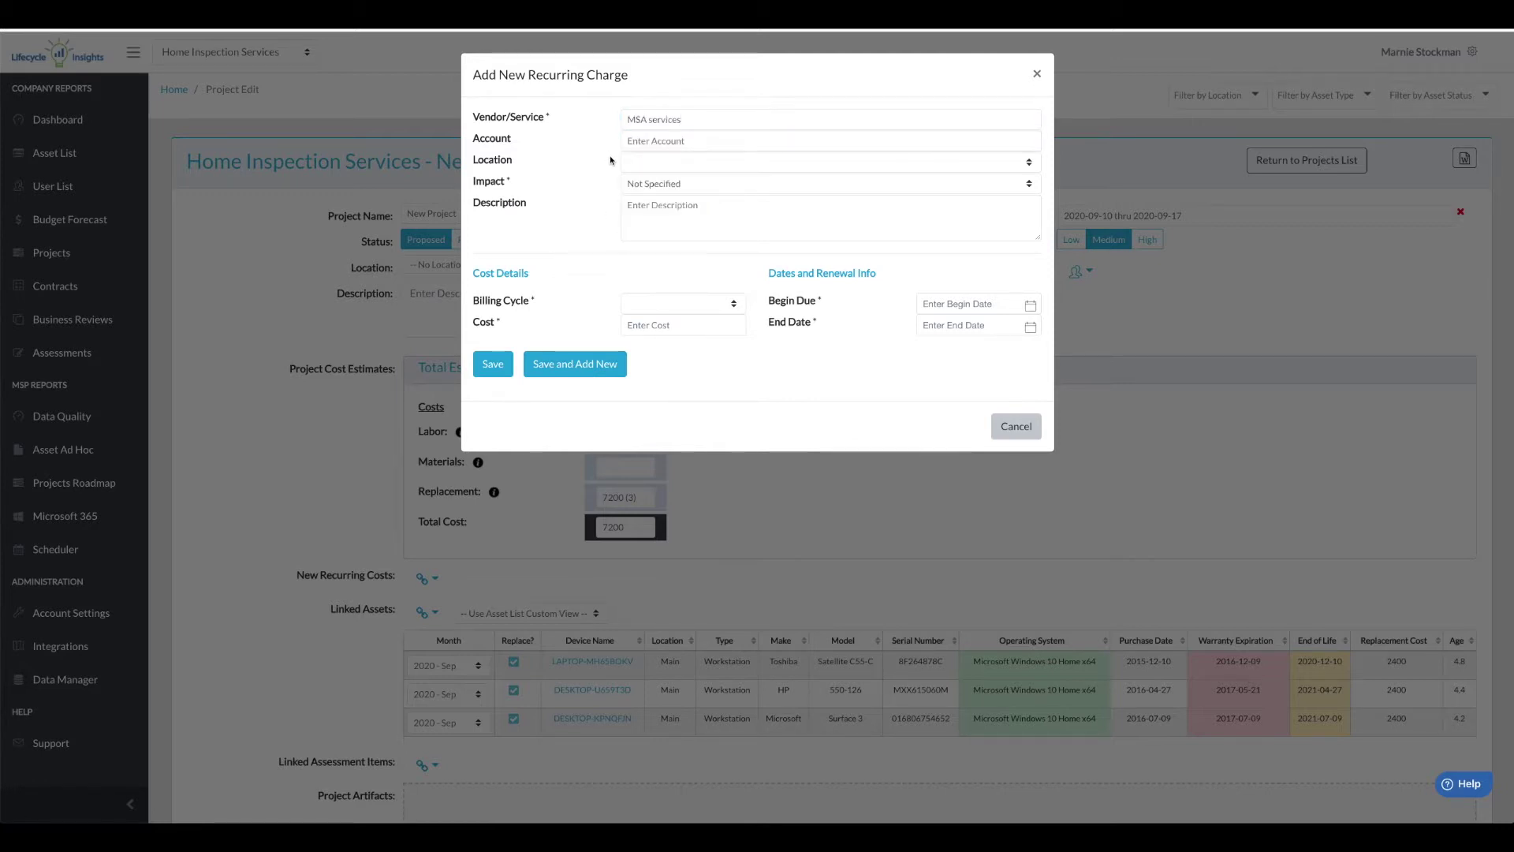
left_click(697, 187)
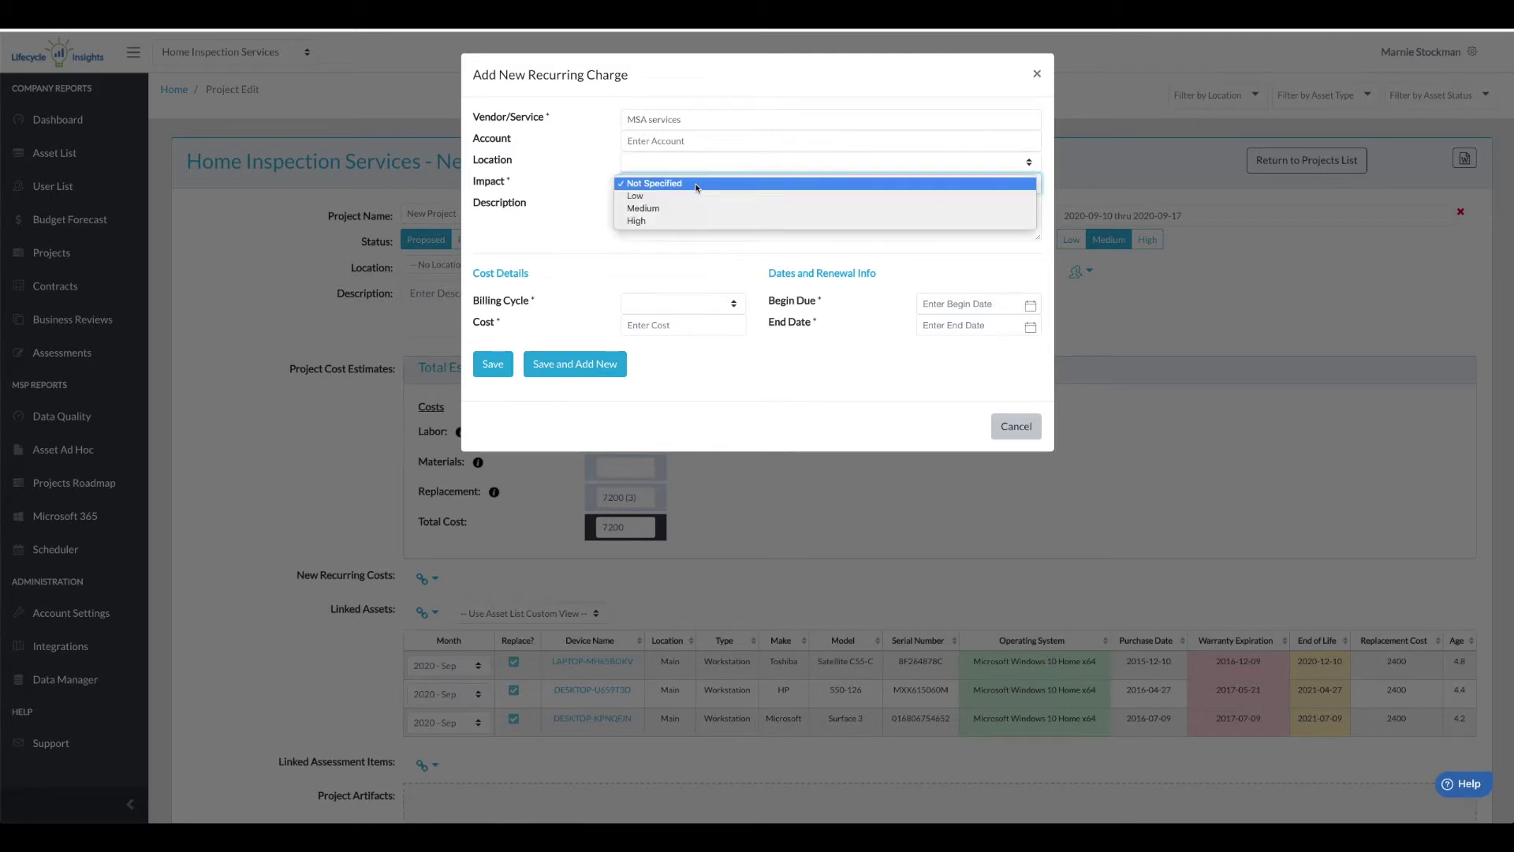
left_click(698, 184)
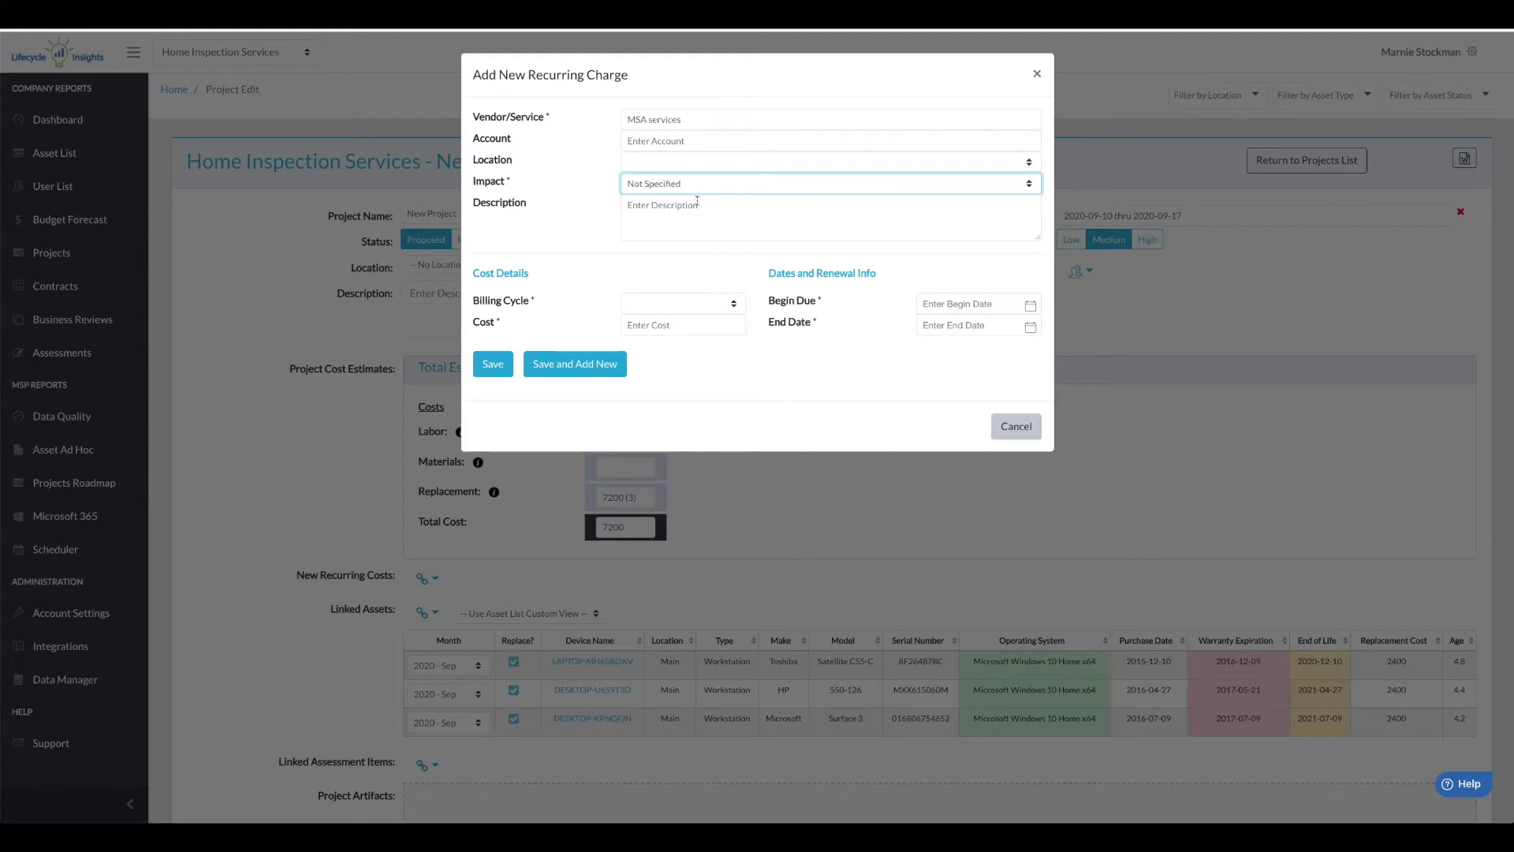
left_click(727, 305)
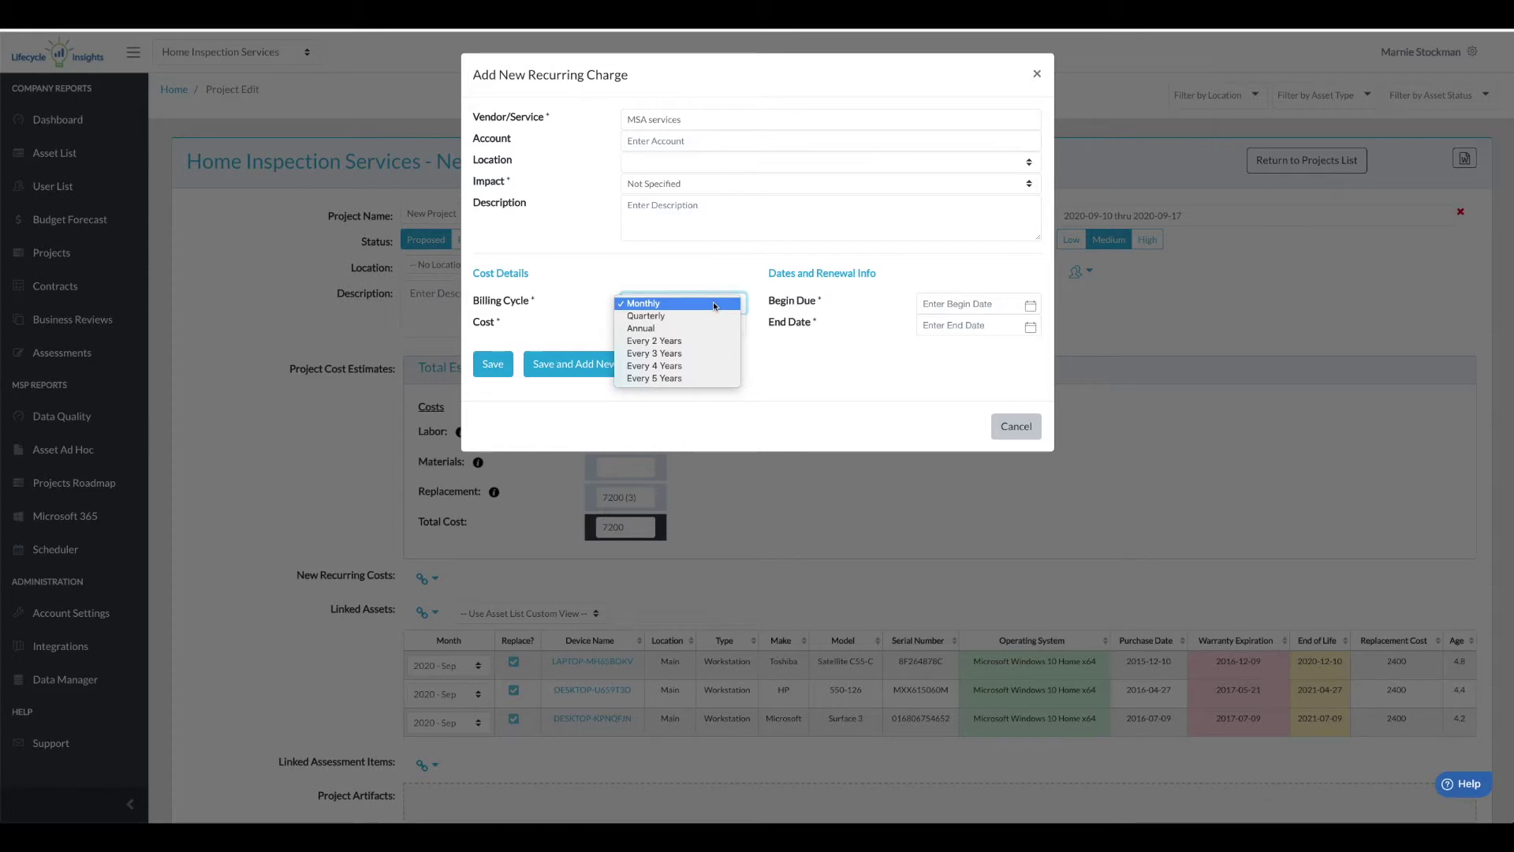
left_click(714, 305)
left_click(683, 325)
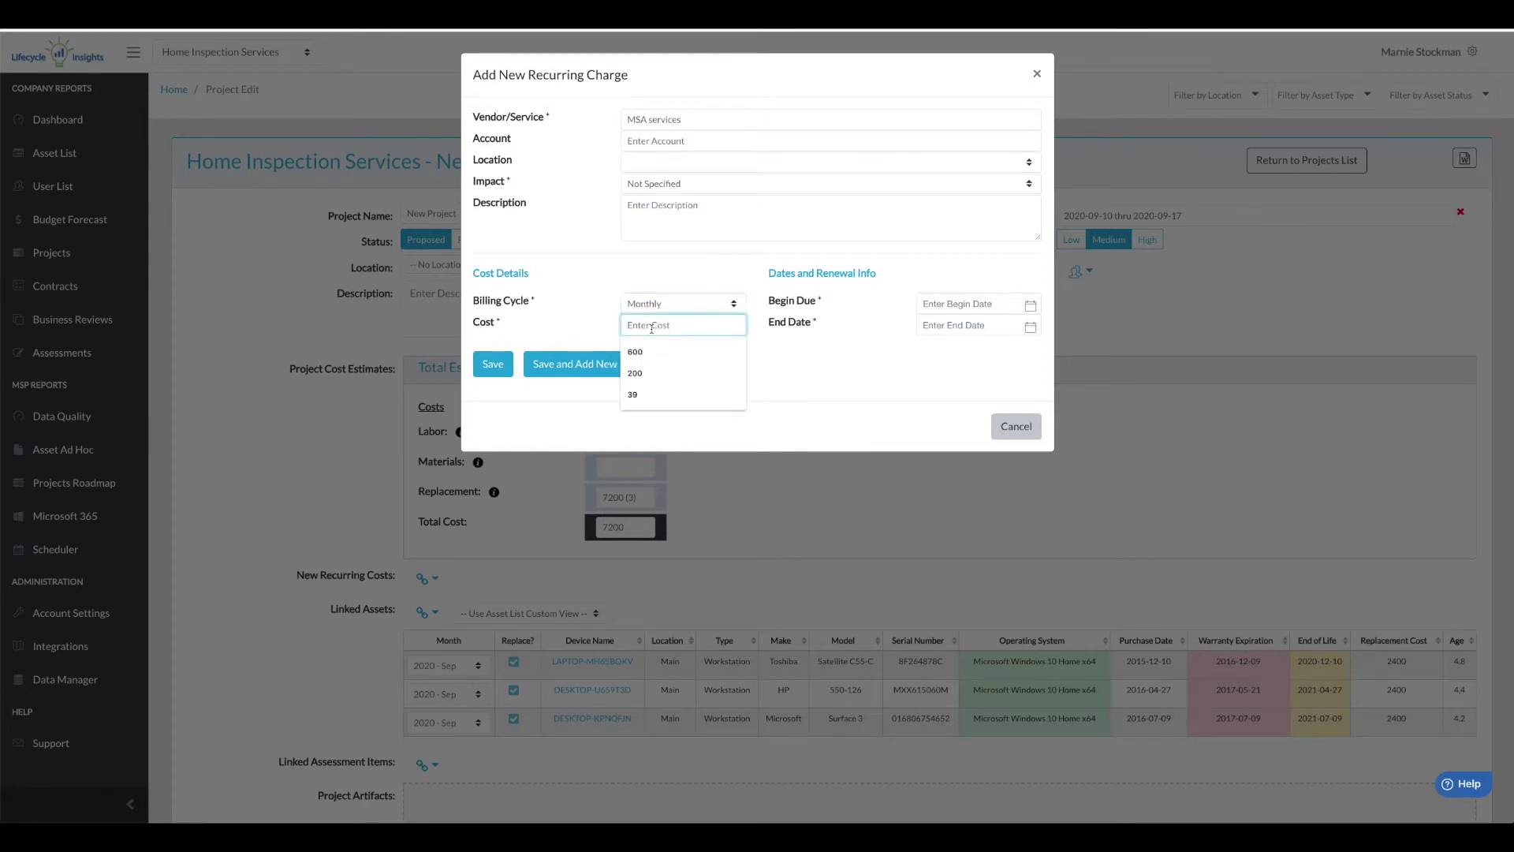
type("200")
- Set the charge's dates to 2020-10-01 through 2021-10-01 and save it
left_click(958, 325)
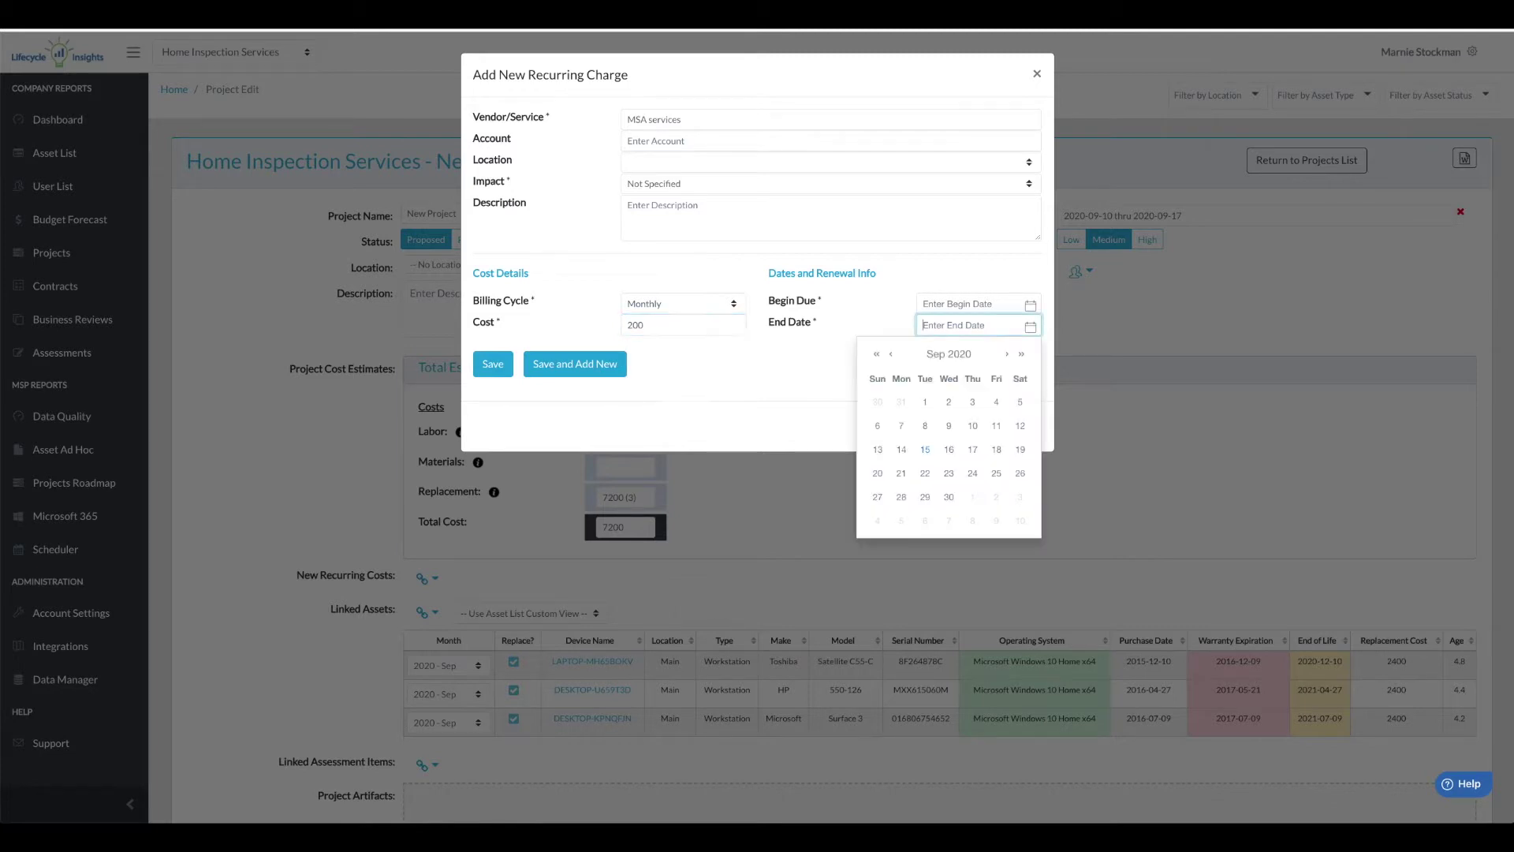
left_click(988, 303)
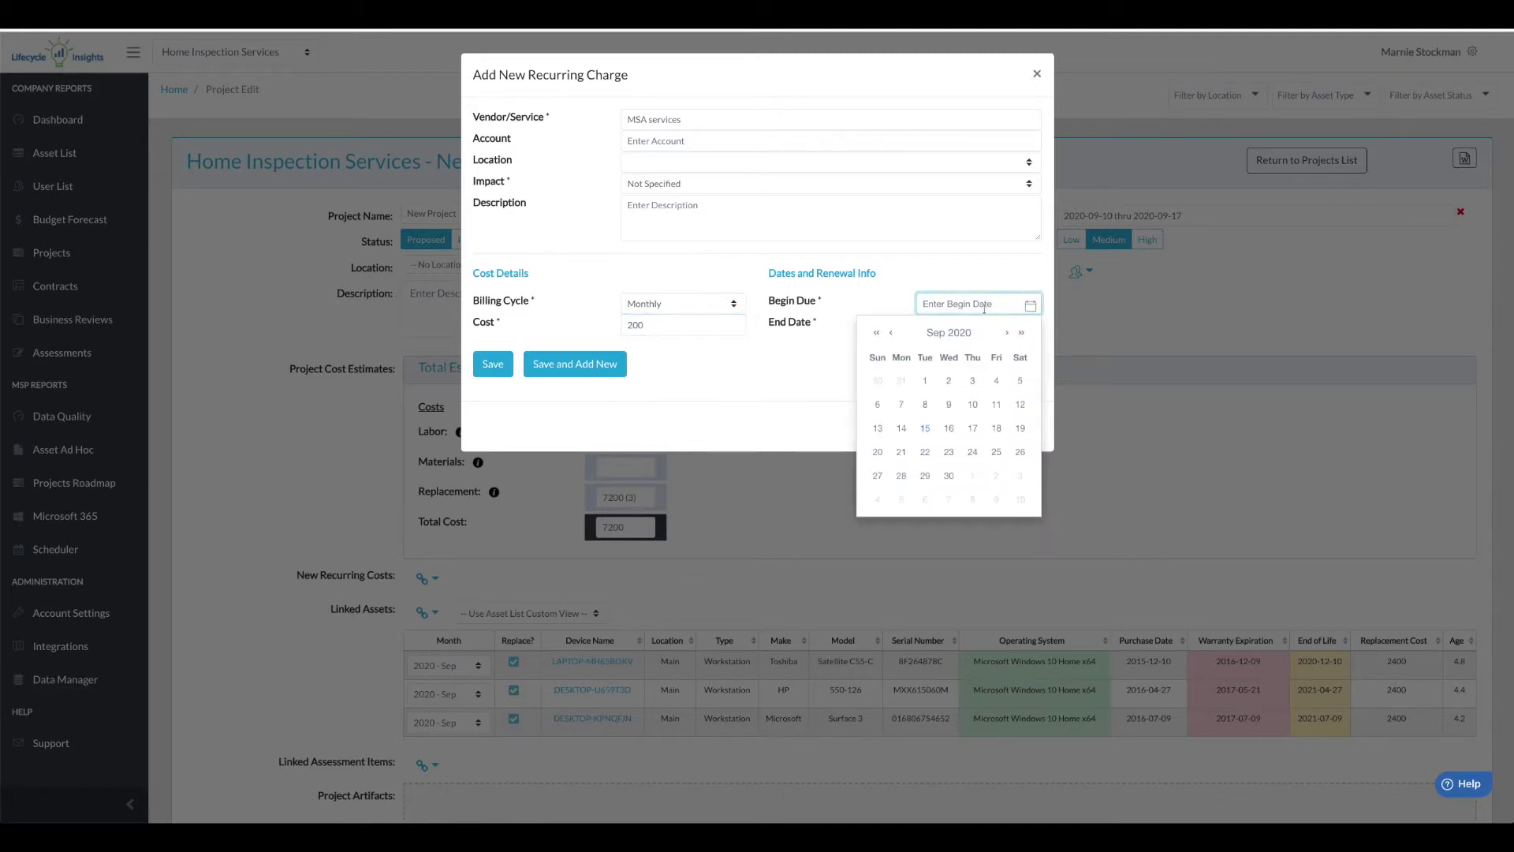
left_click(1007, 332)
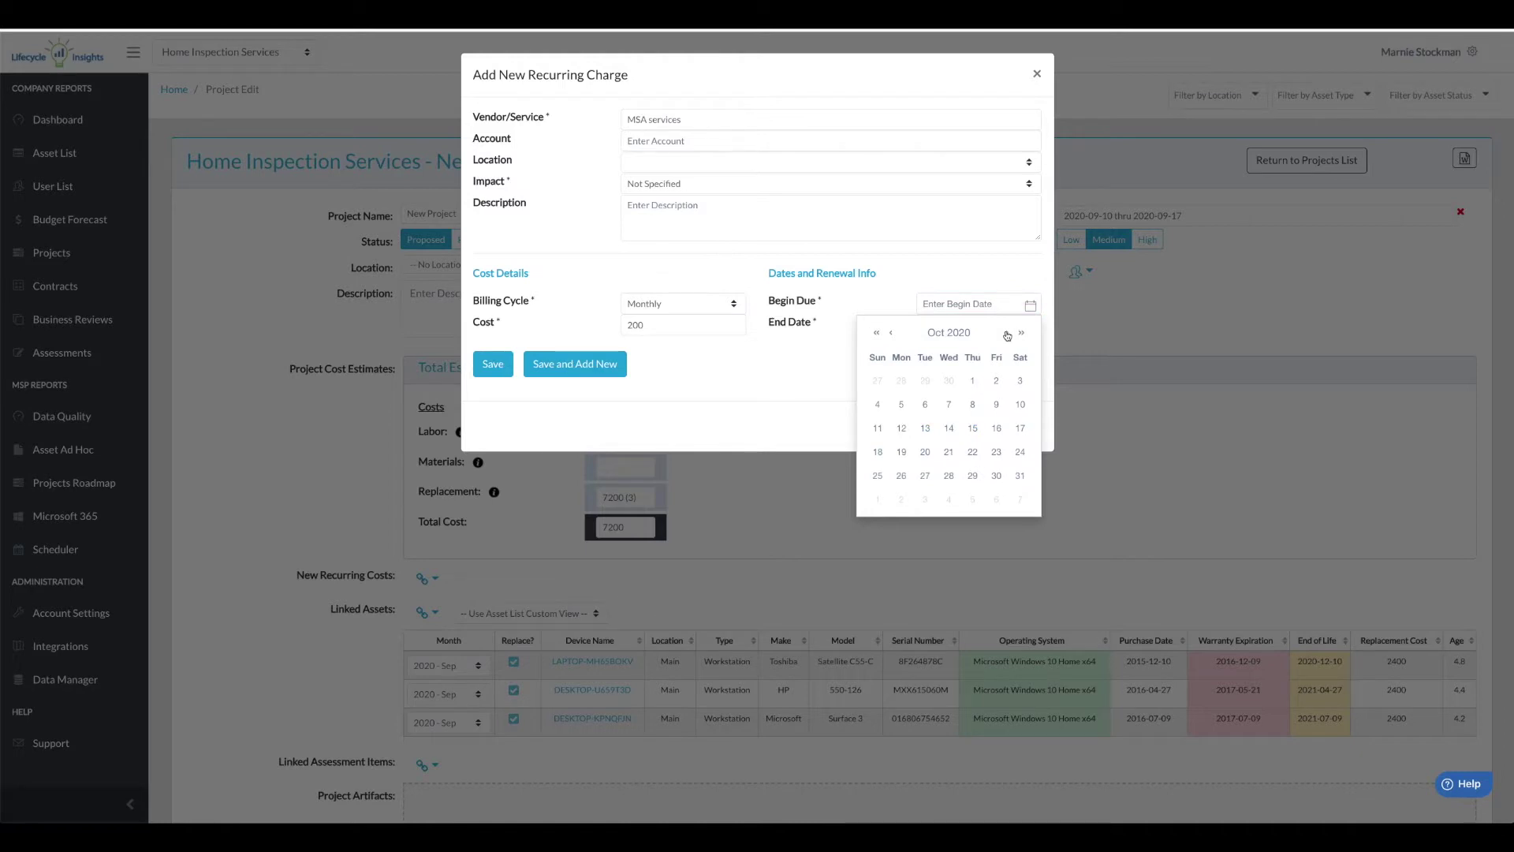
left_click(972, 383)
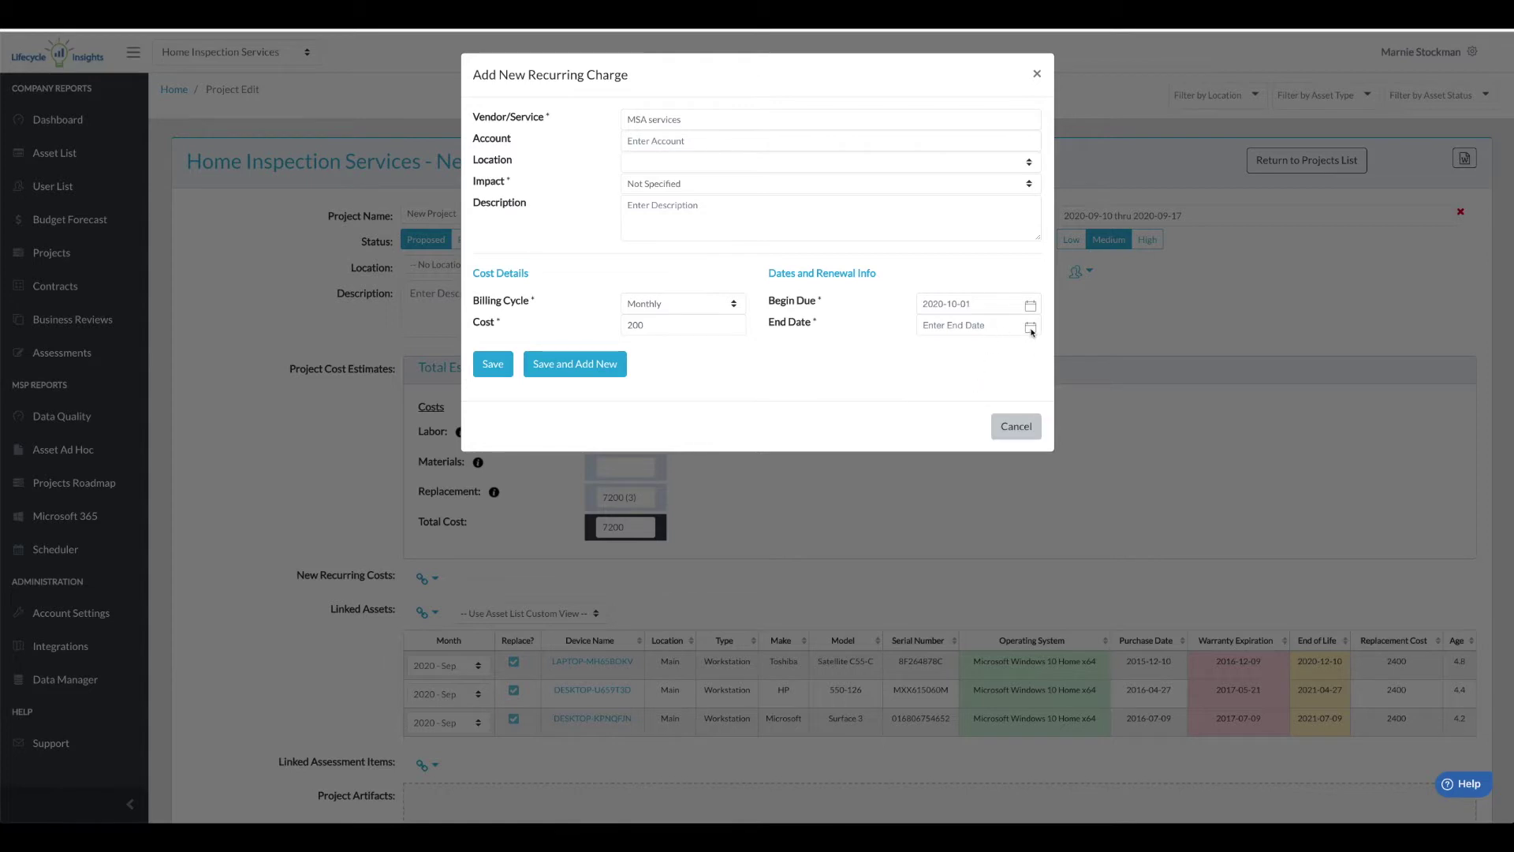
left_click(1031, 328)
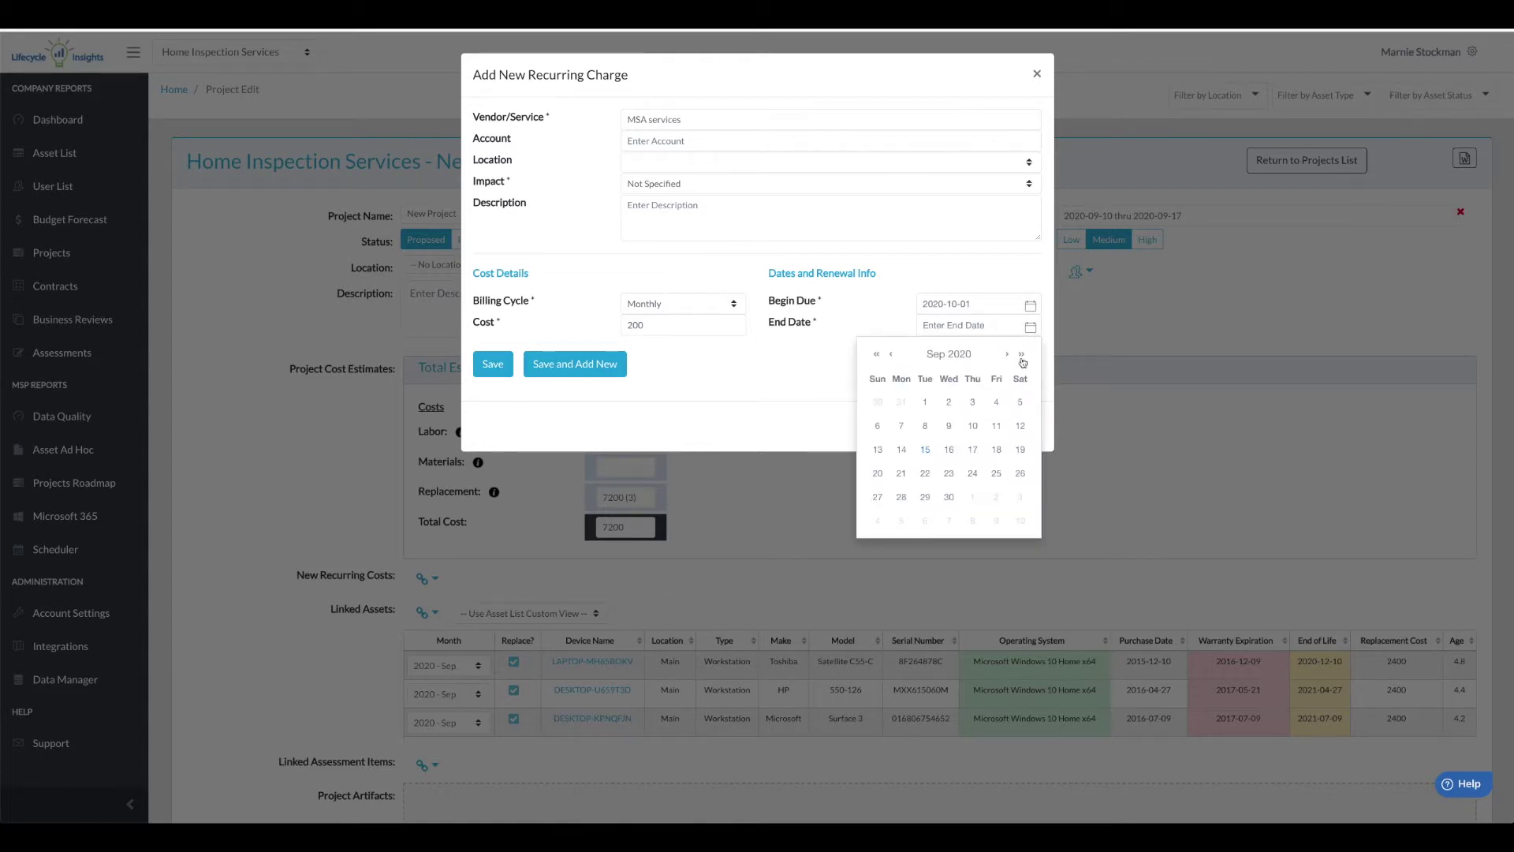
left_click(1022, 358)
left_click(1007, 355)
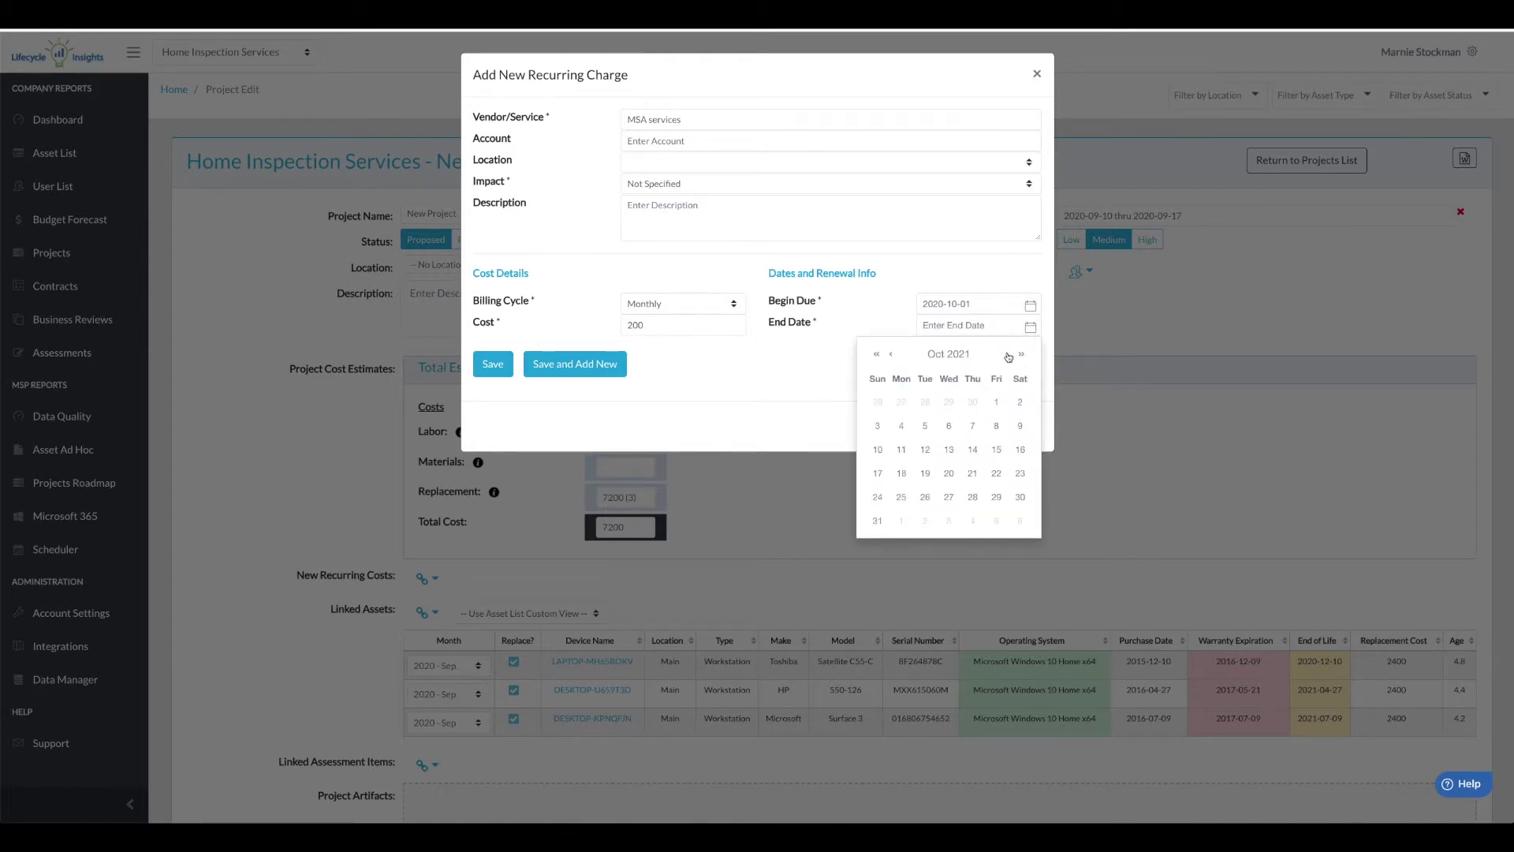
left_click(999, 404)
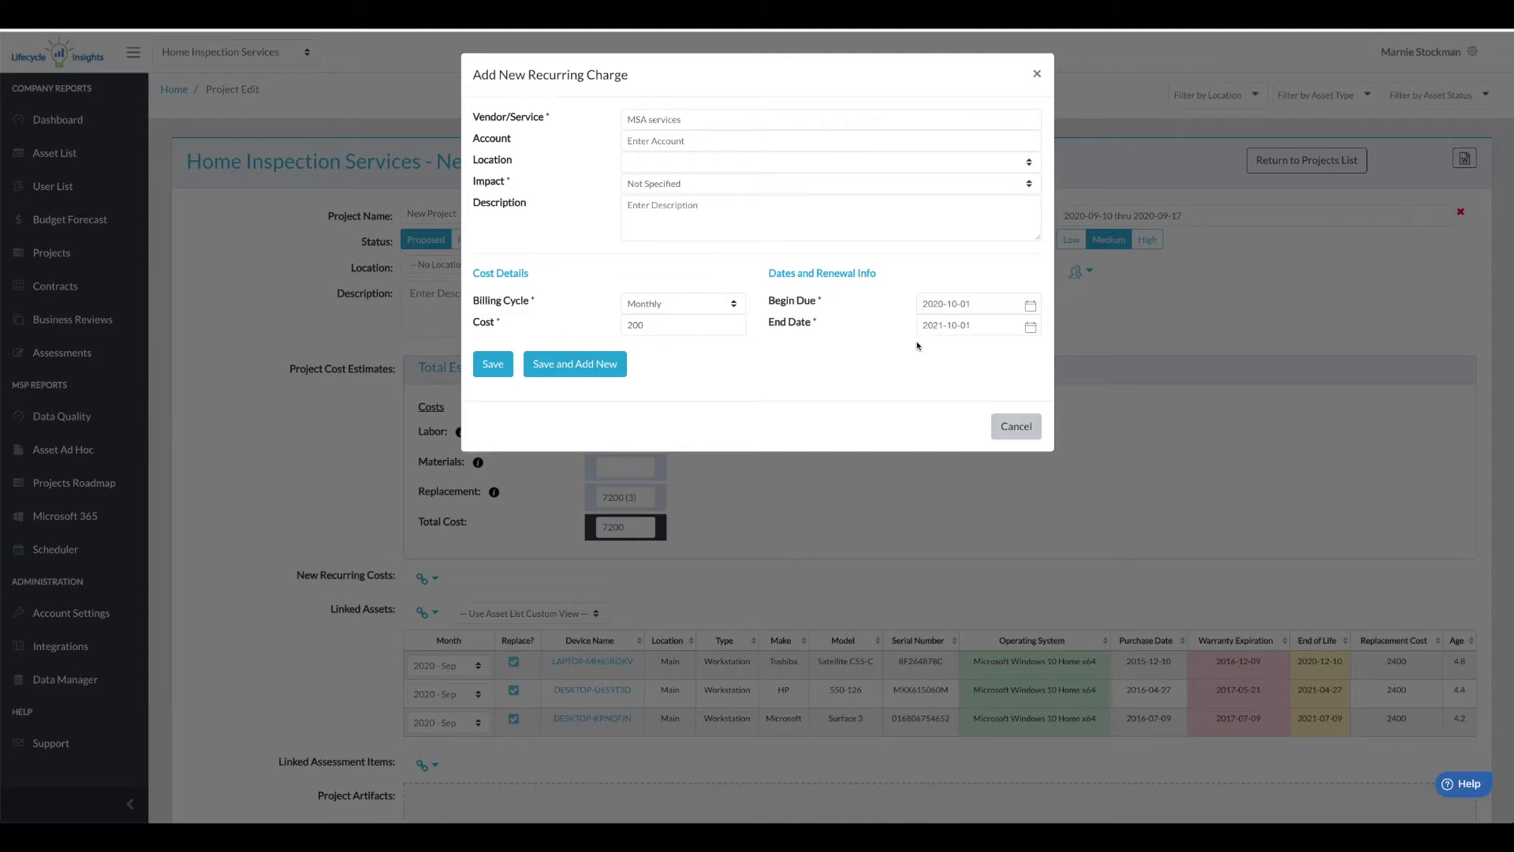
left_click(492, 366)
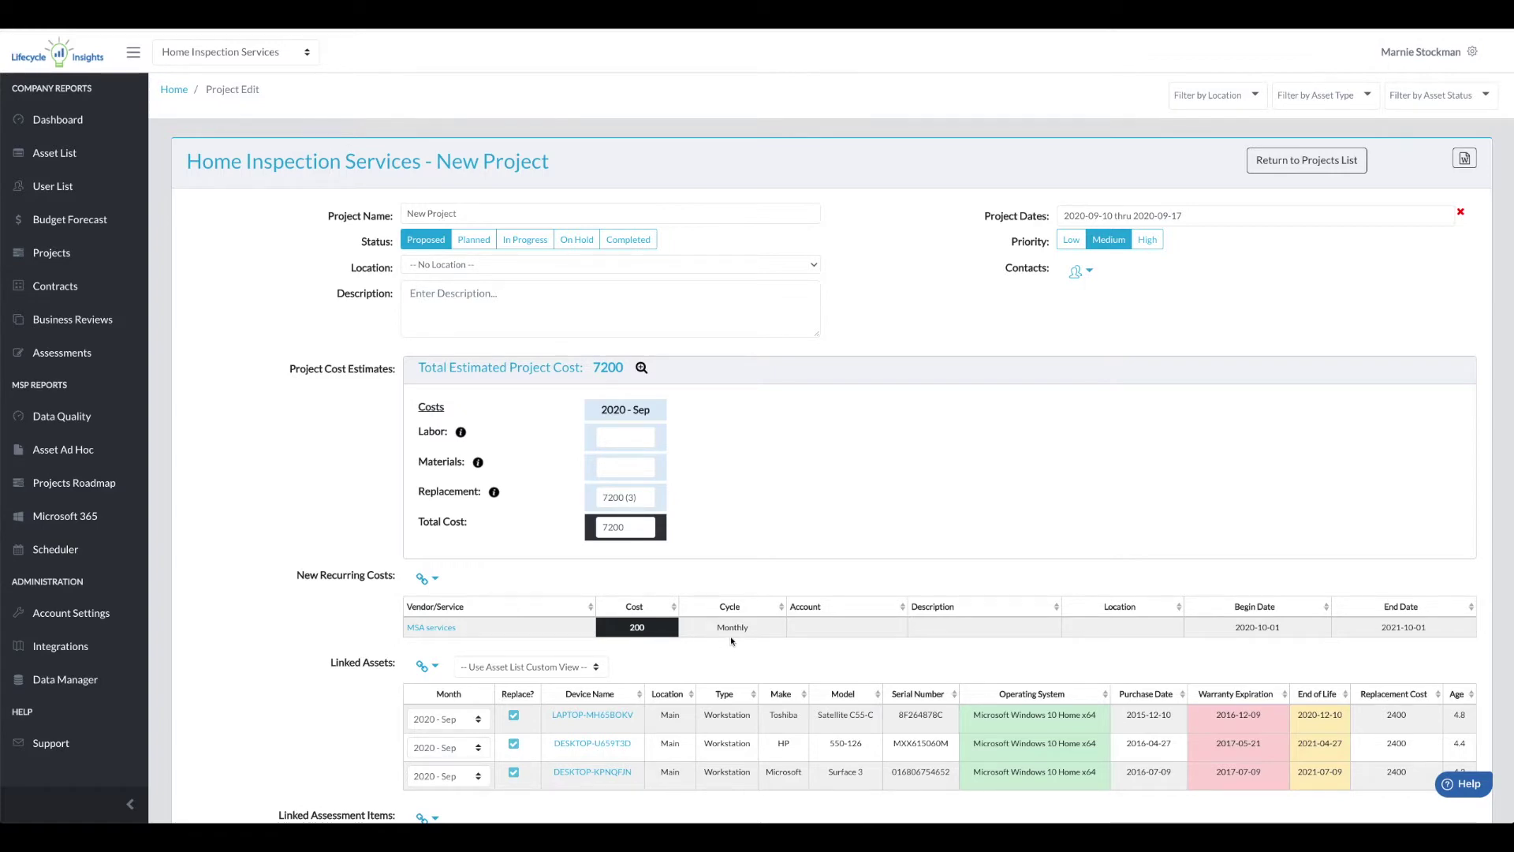
- Link MAST-PC to the project and exclude it from replacement
scroll(732, 641, "down", 1)
left_click(427, 586)
left_click(452, 618)
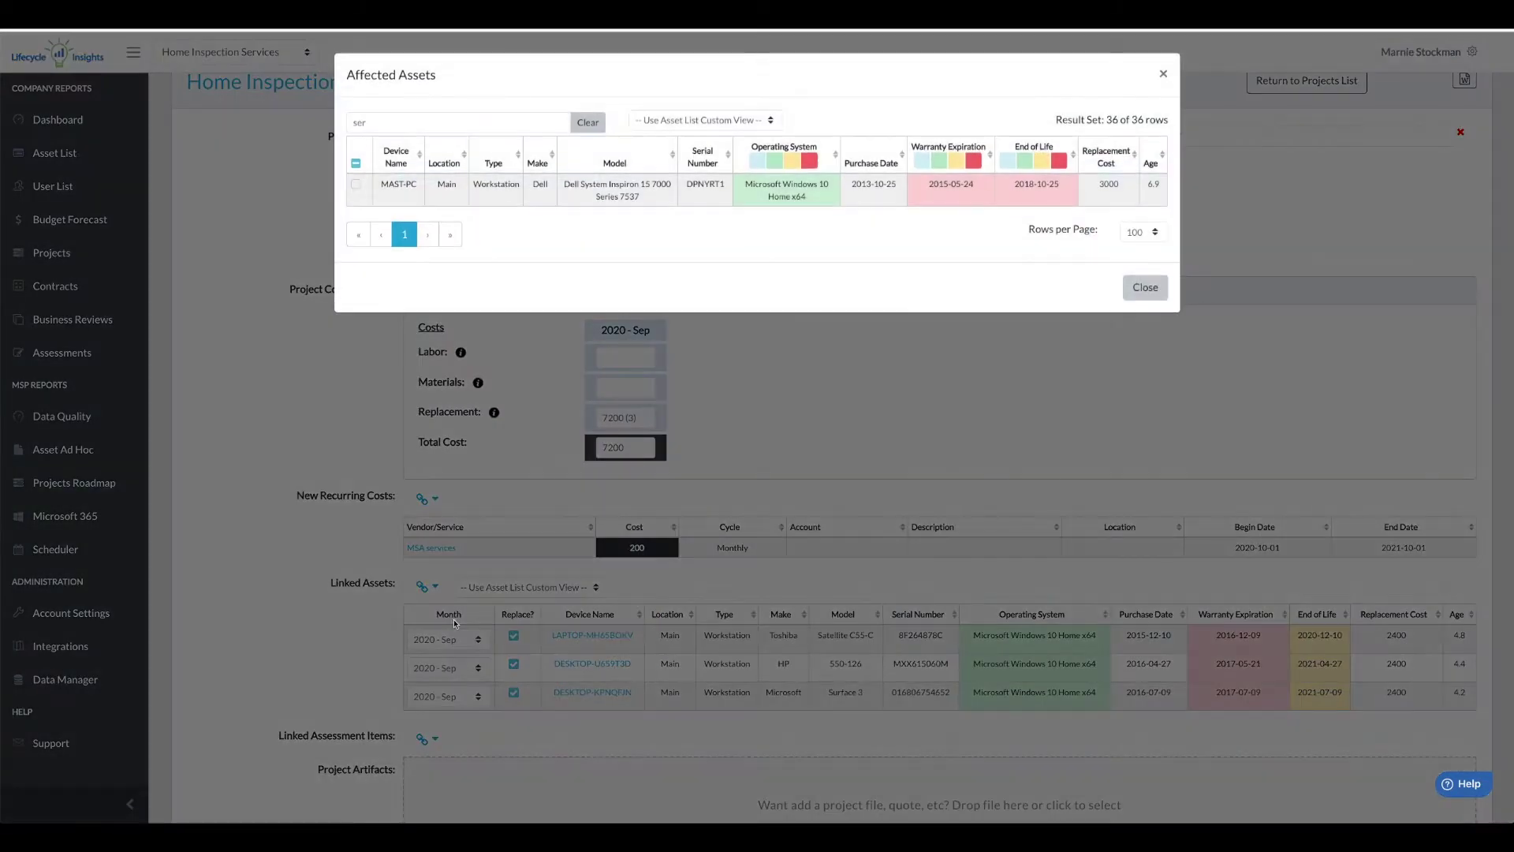
left_click(455, 123)
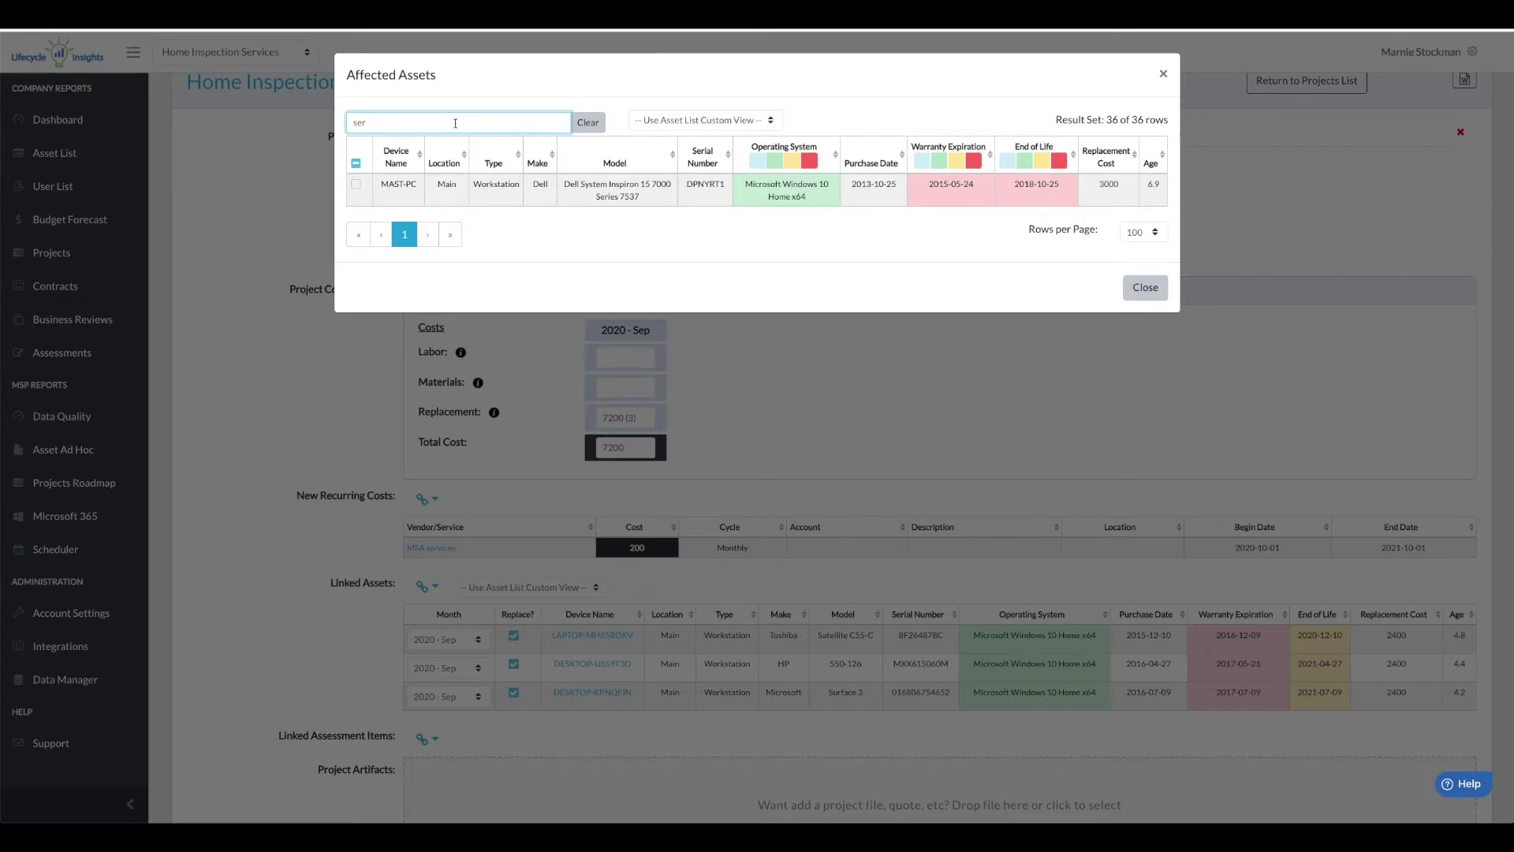
left_click(356, 185)
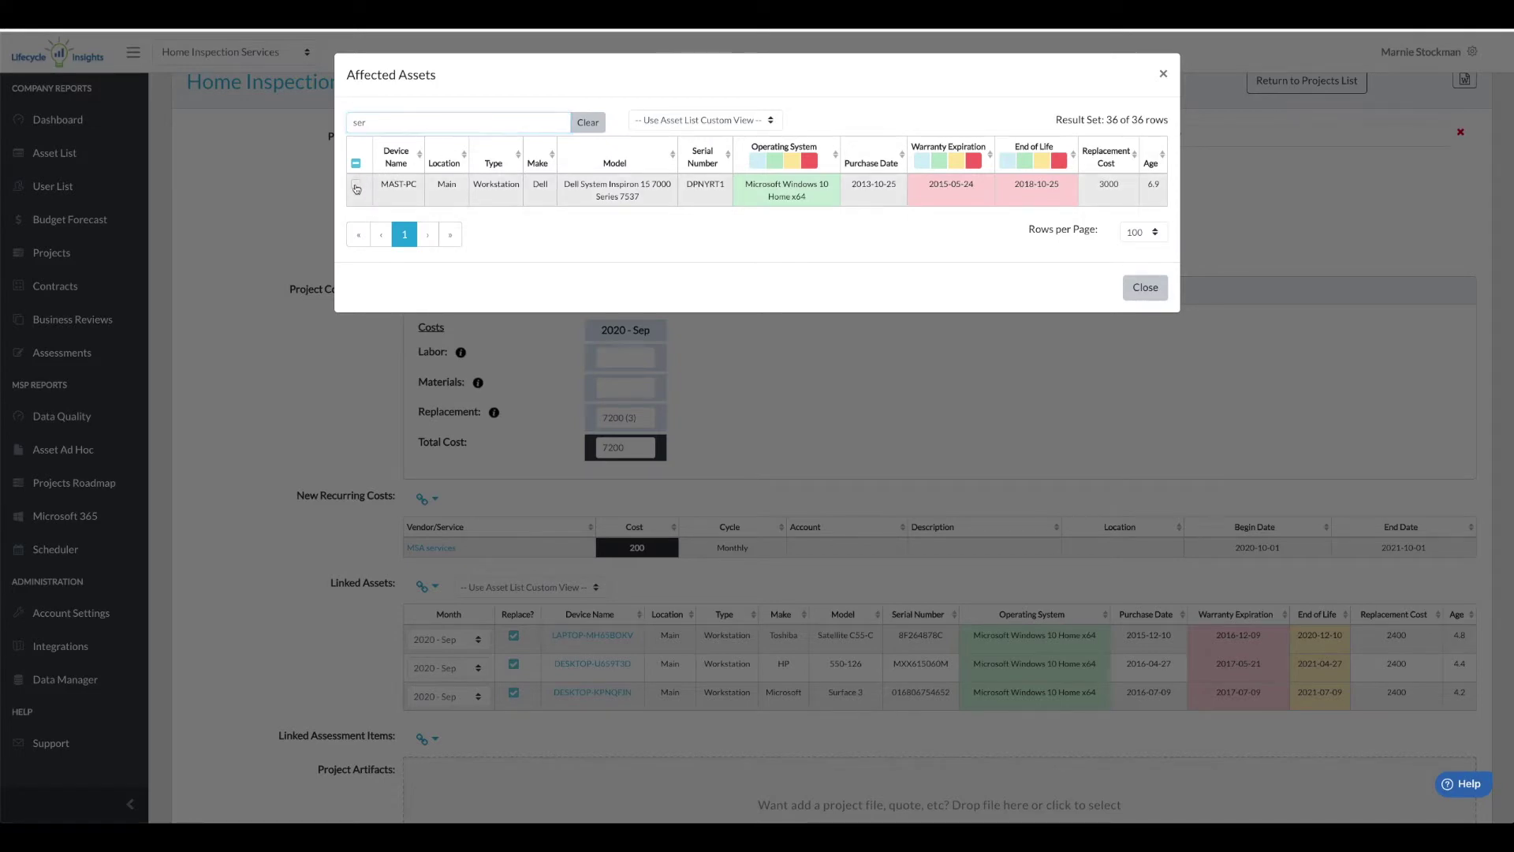
left_click(1144, 287)
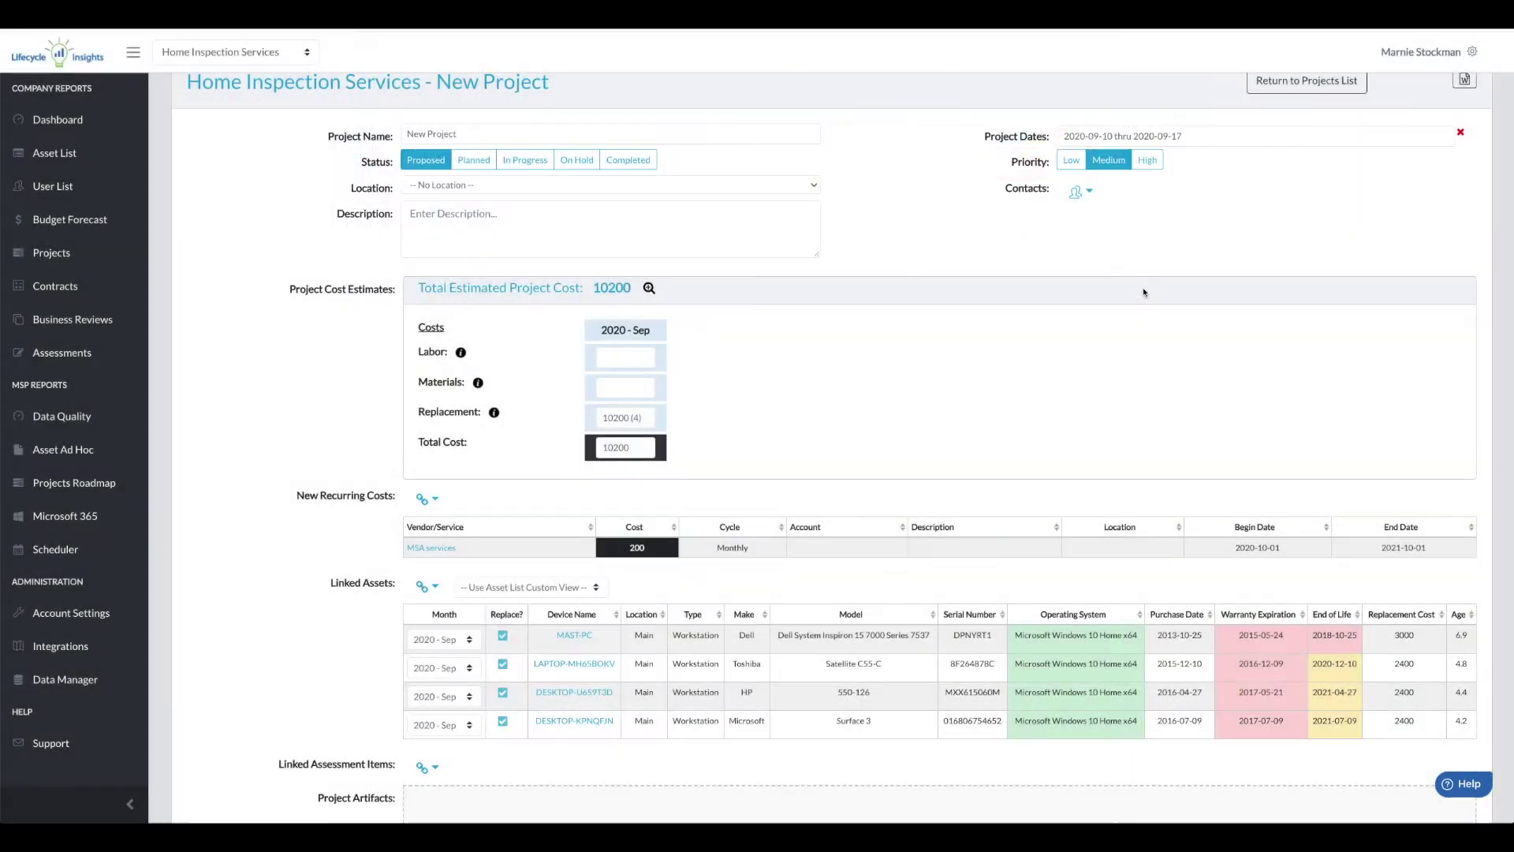
left_click(502, 637)
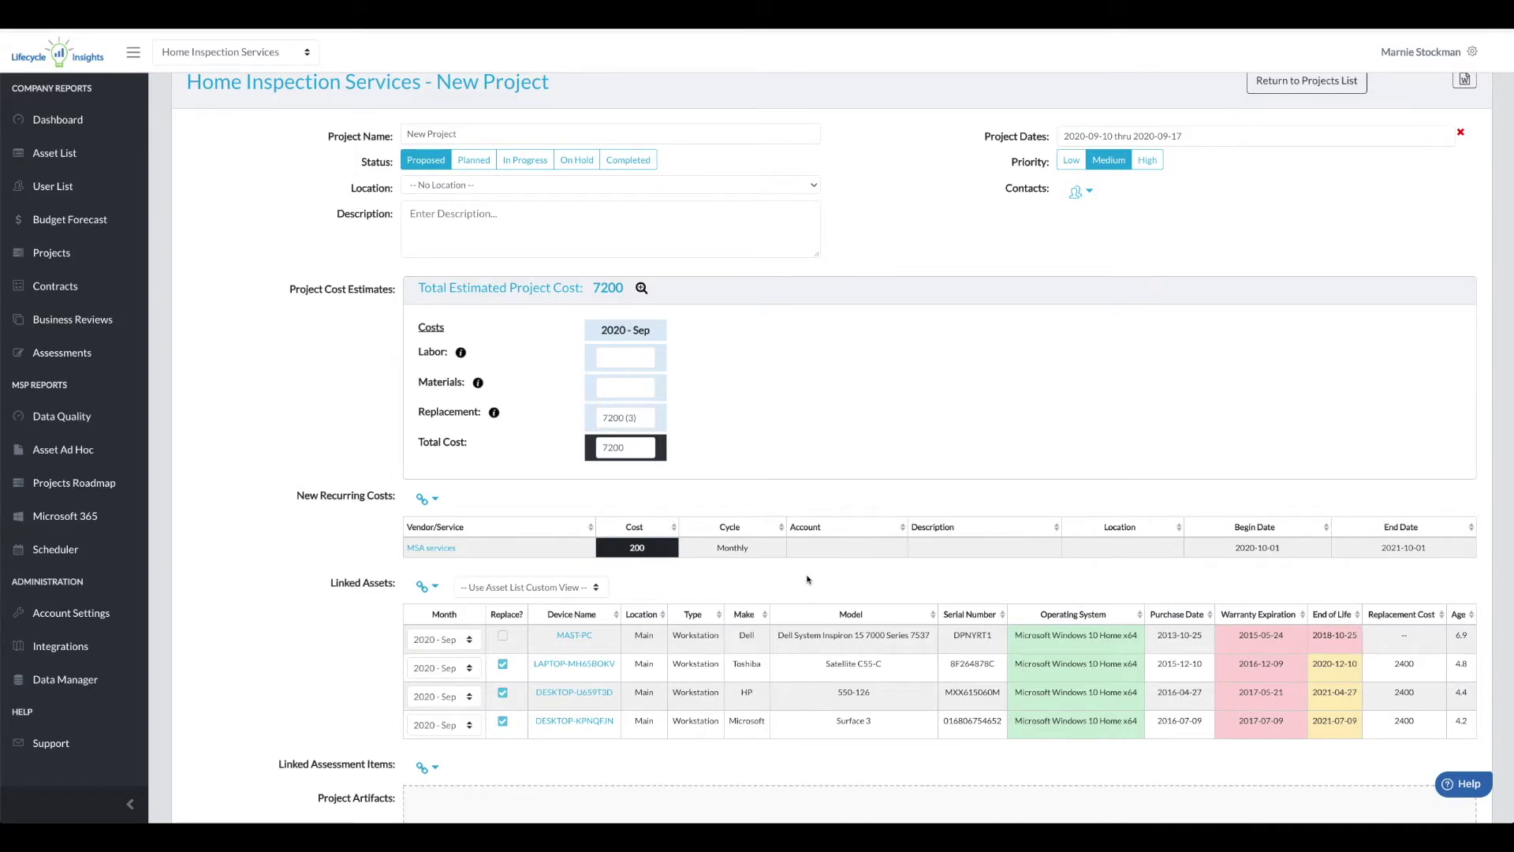
- Save the project
scroll(872, 706, "down", 2)
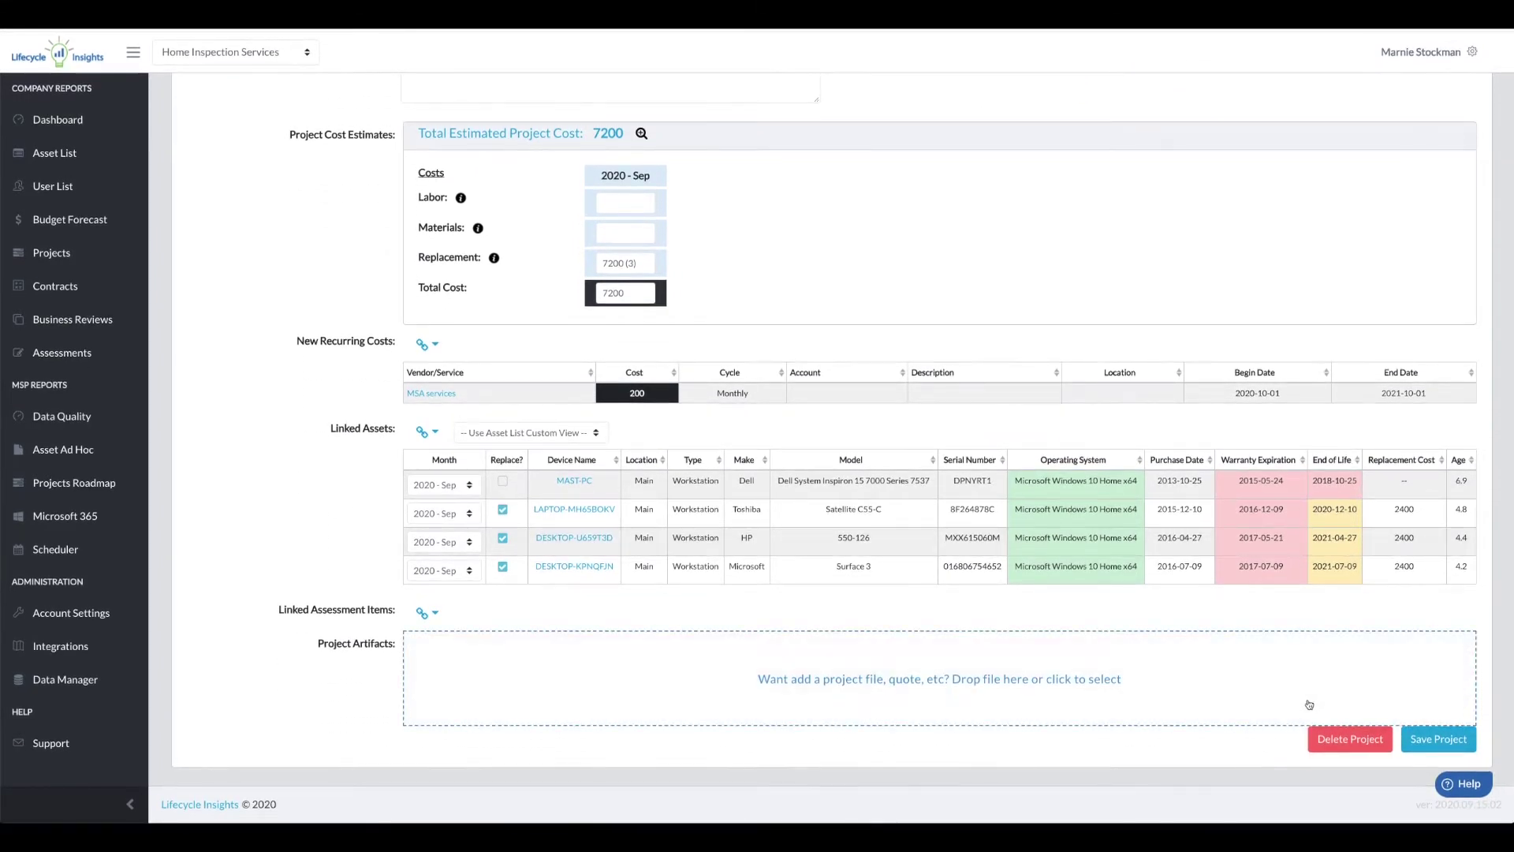
left_click(1434, 740)
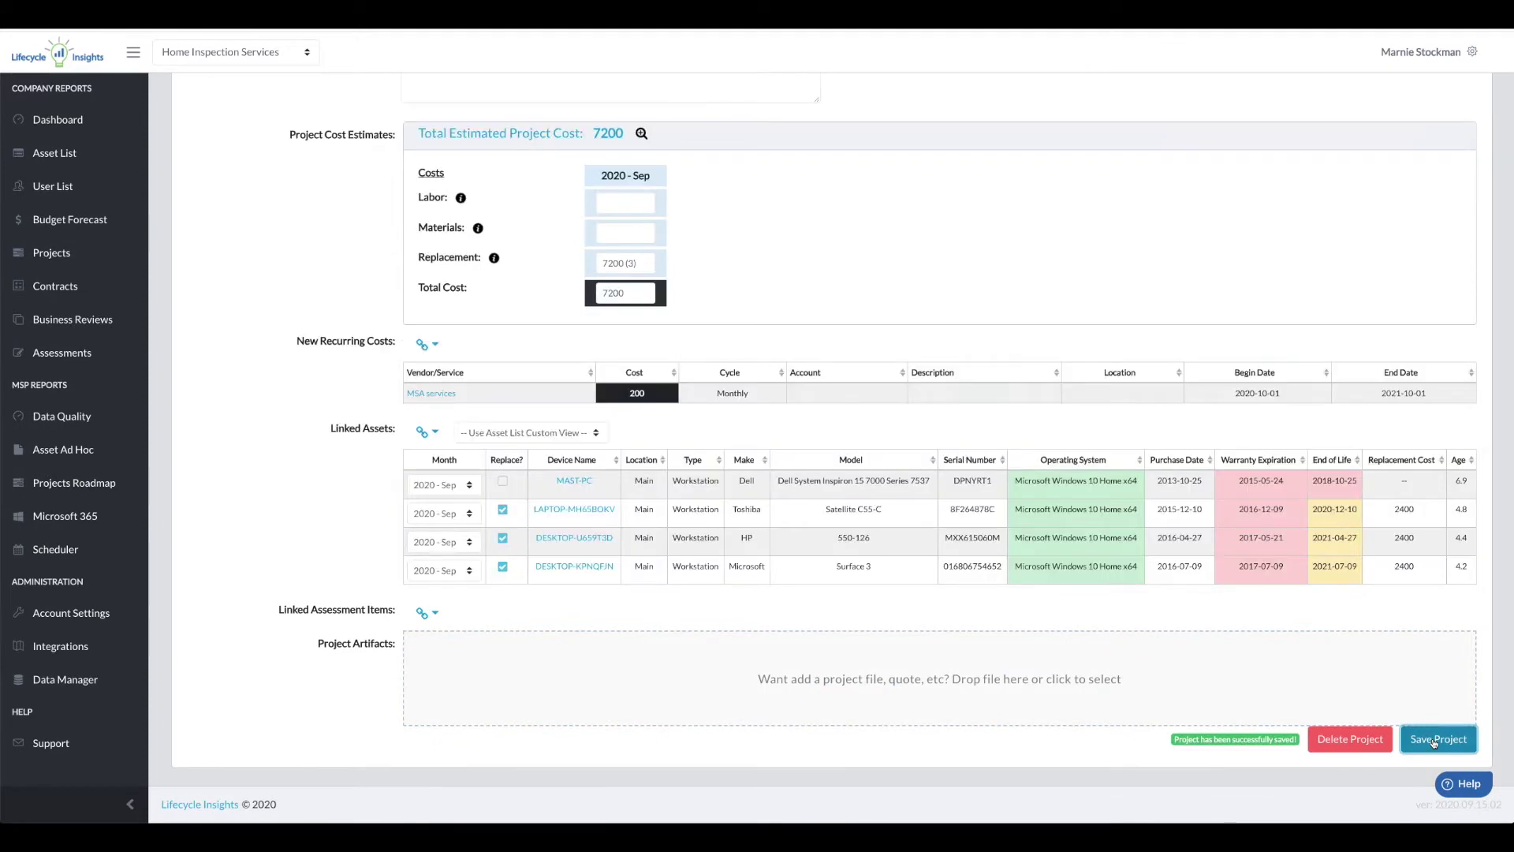
scroll(541, 369, "up", 1)
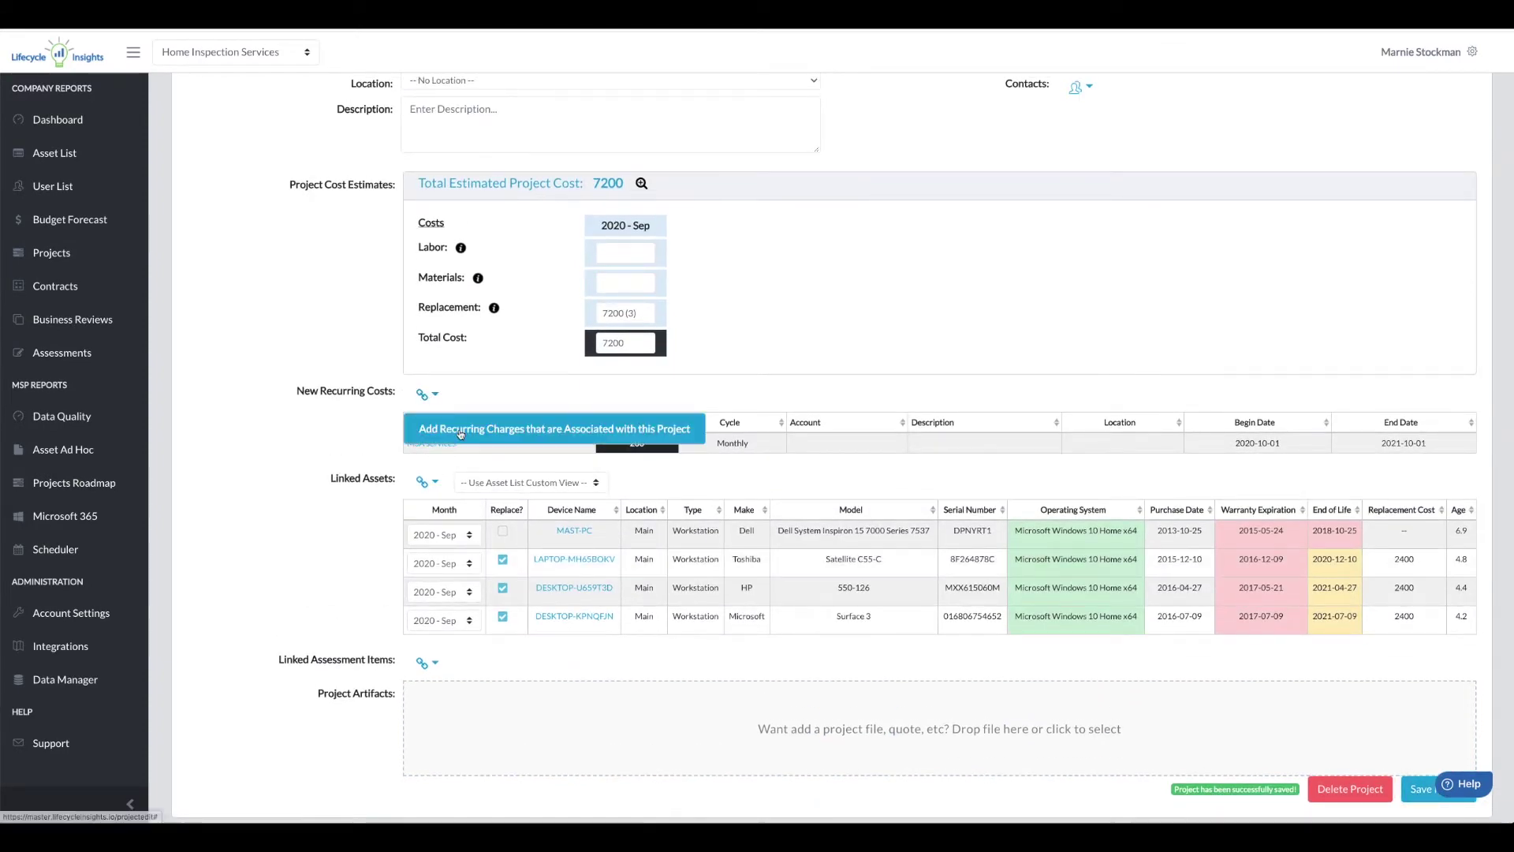
- Start a new recurring charge for HaaS with an Annual billing cycle and cost 1200
left_click(461, 434)
left_click(676, 120)
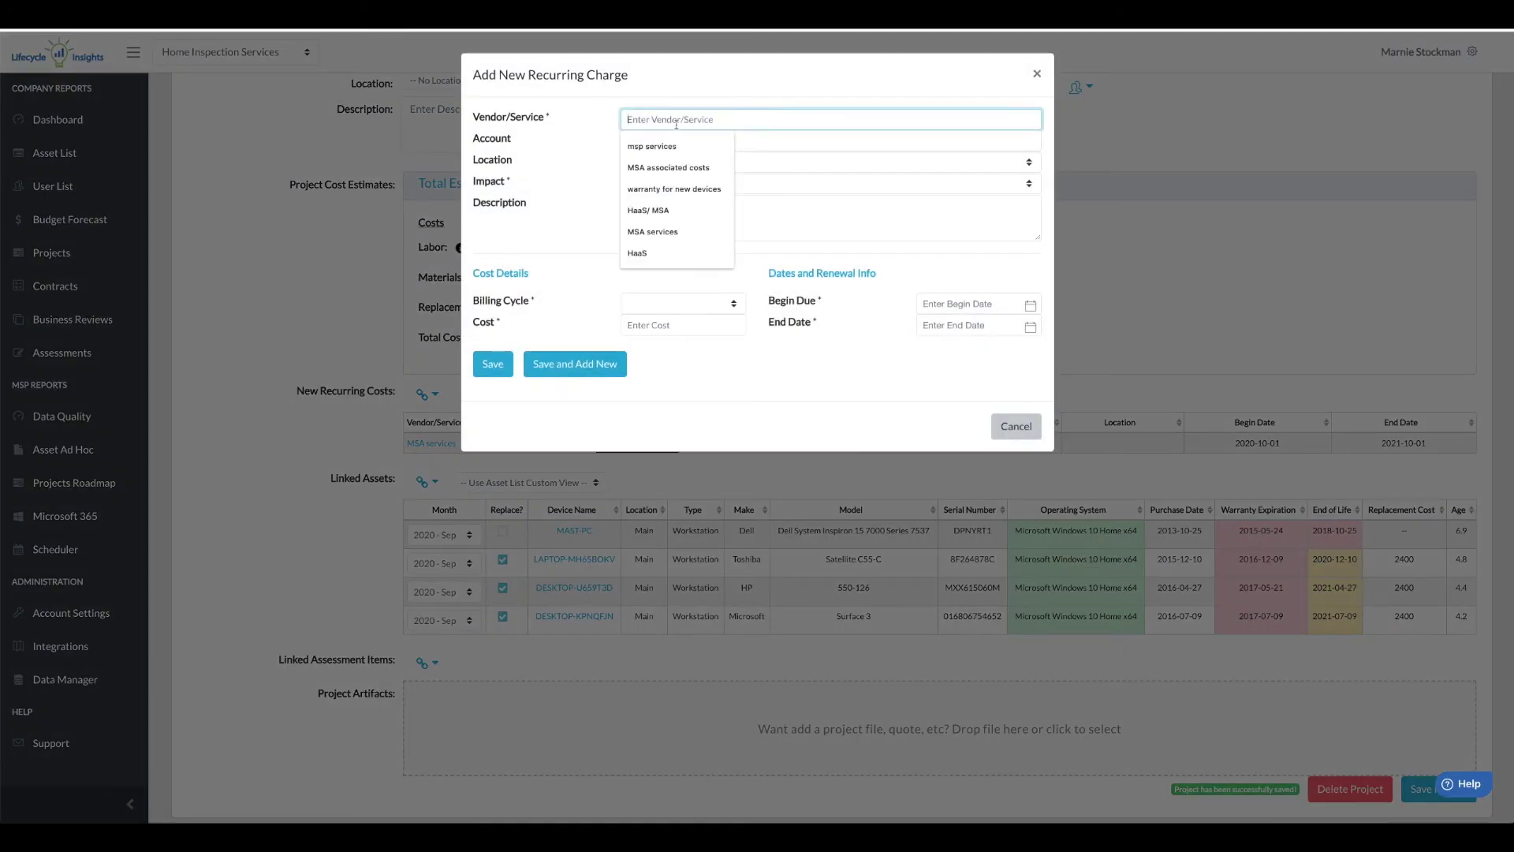
type("HaaS")
left_click(586, 181)
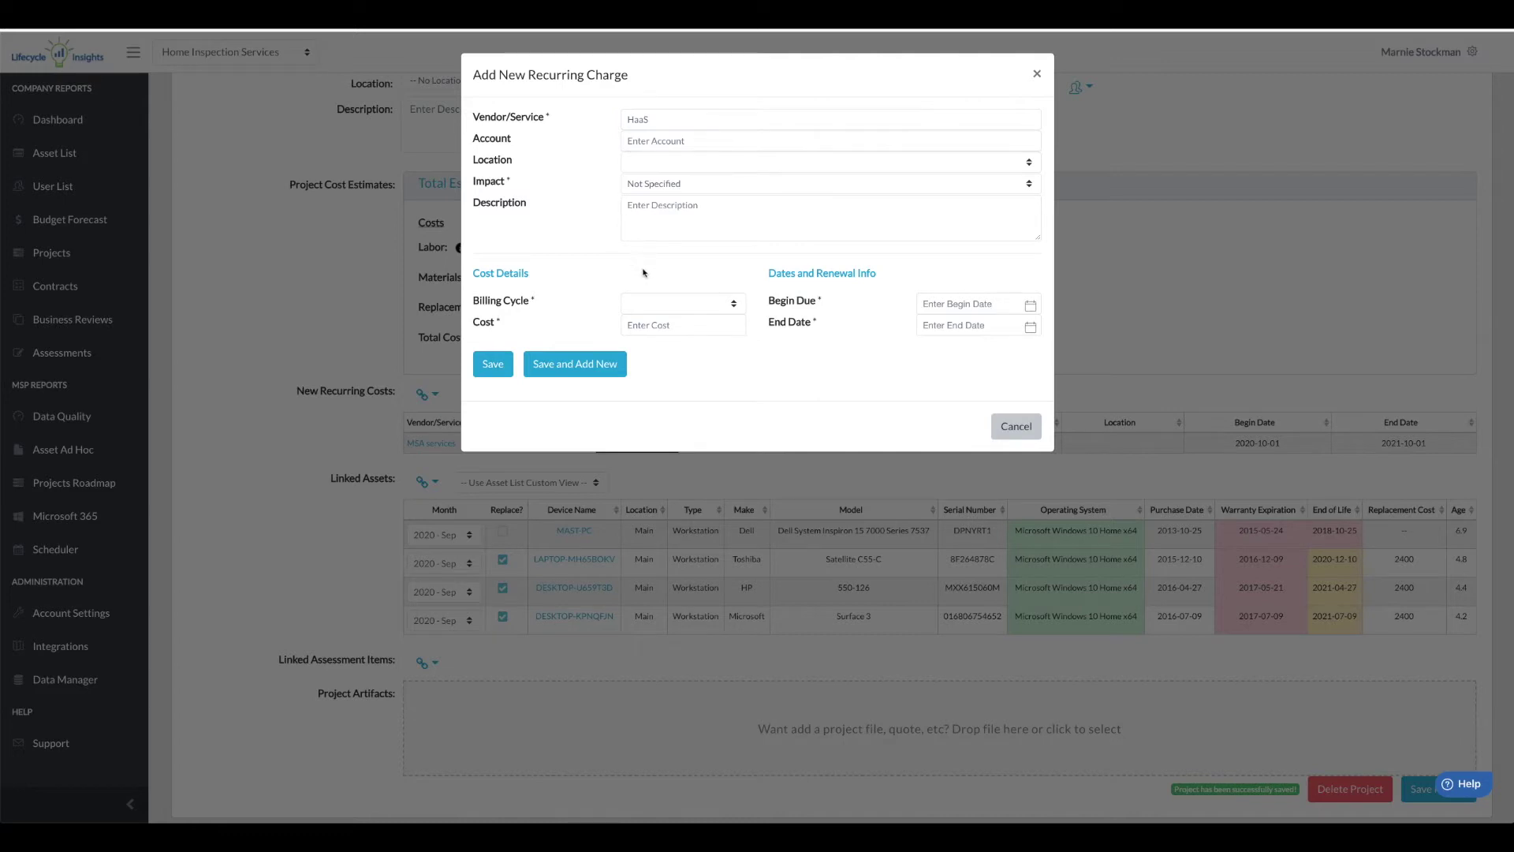
left_click(653, 305)
left_click(660, 335)
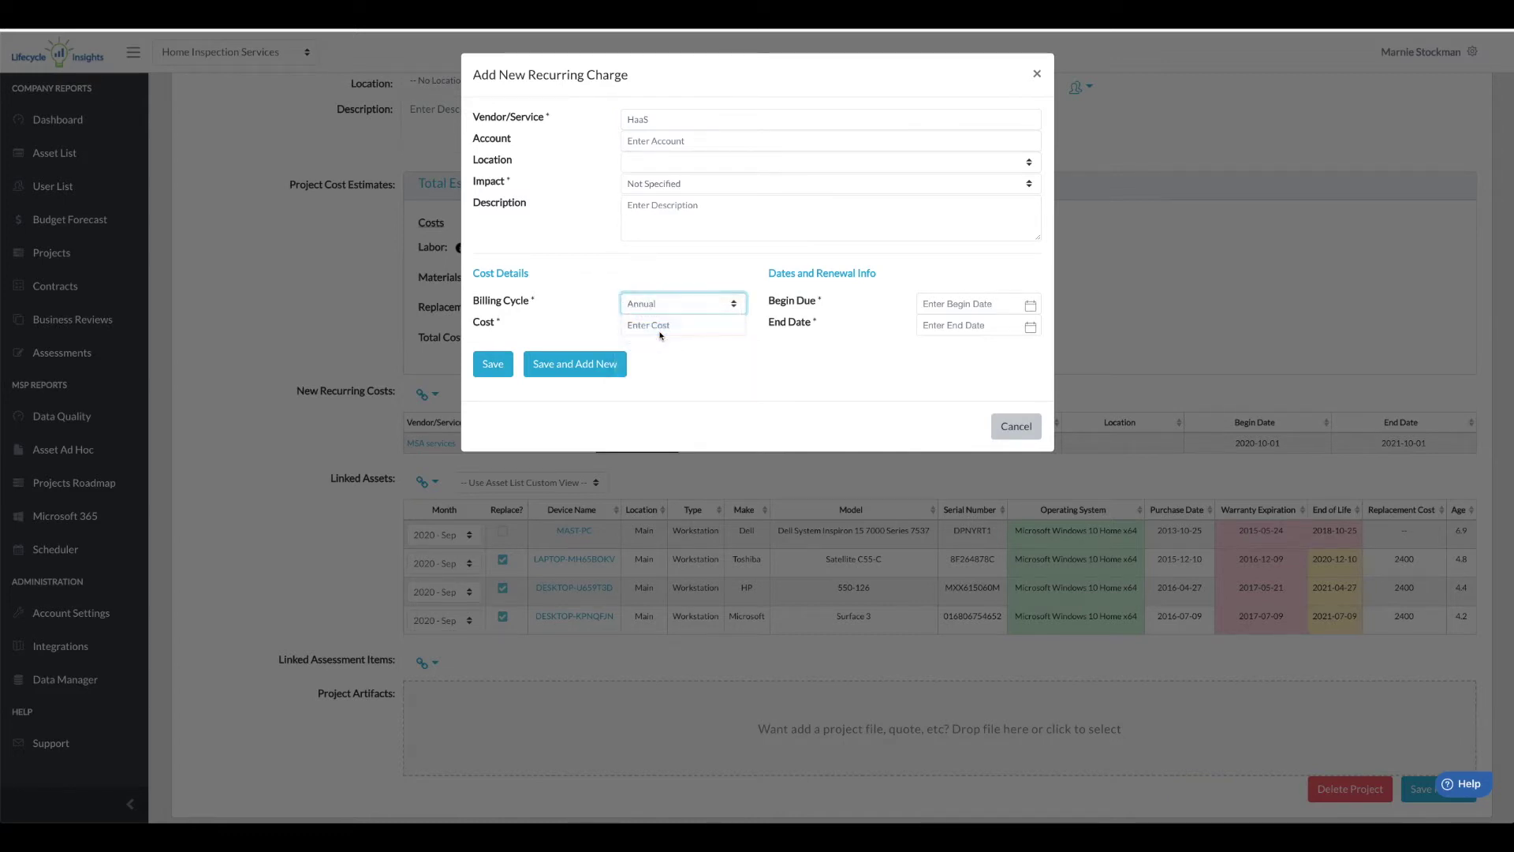
left_click(653, 327)
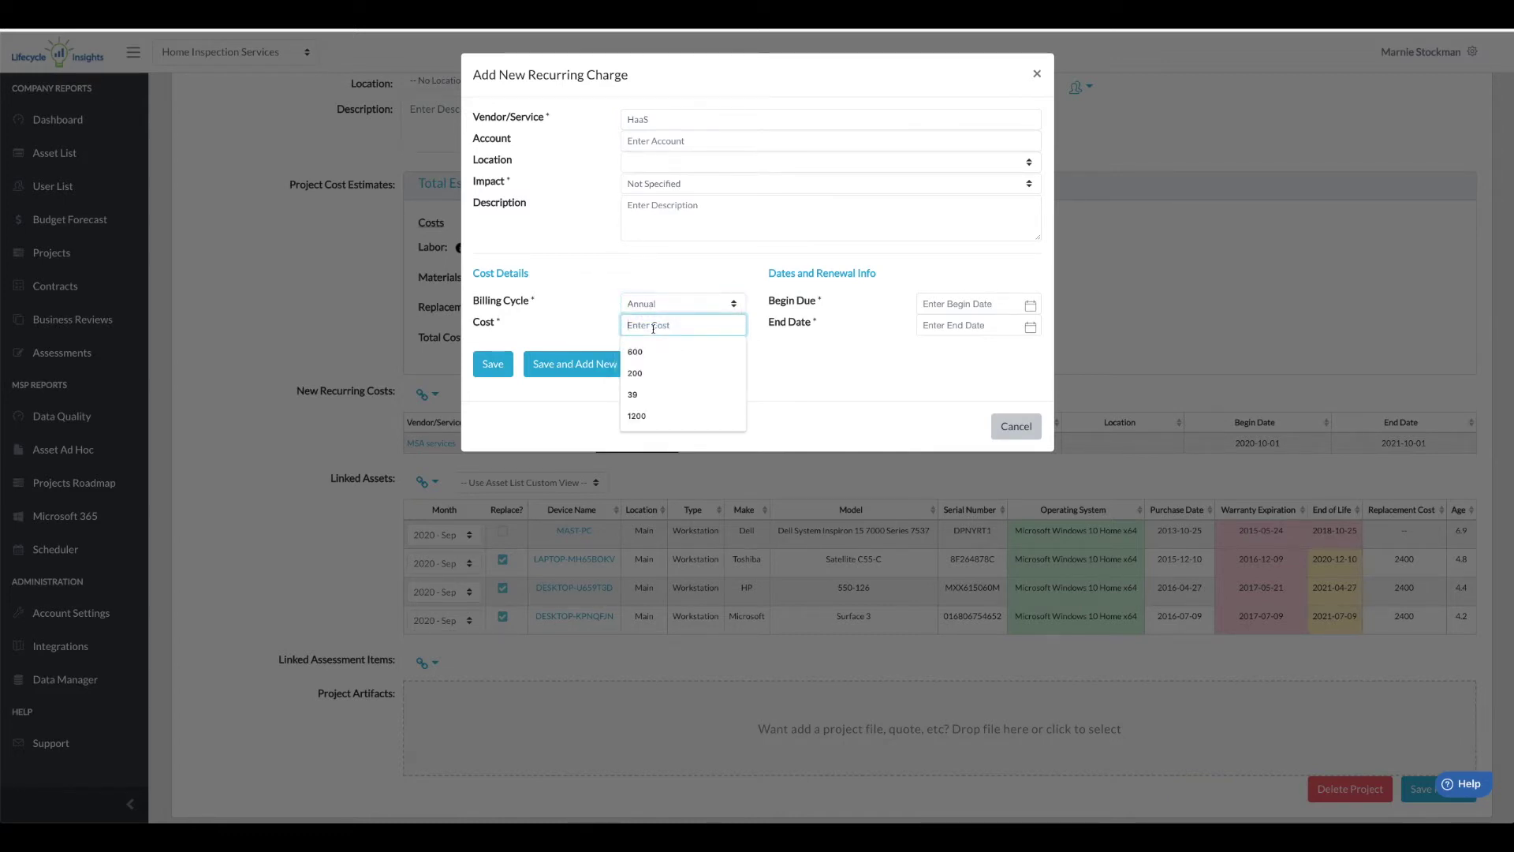
type("1200")
left_click(612, 309)
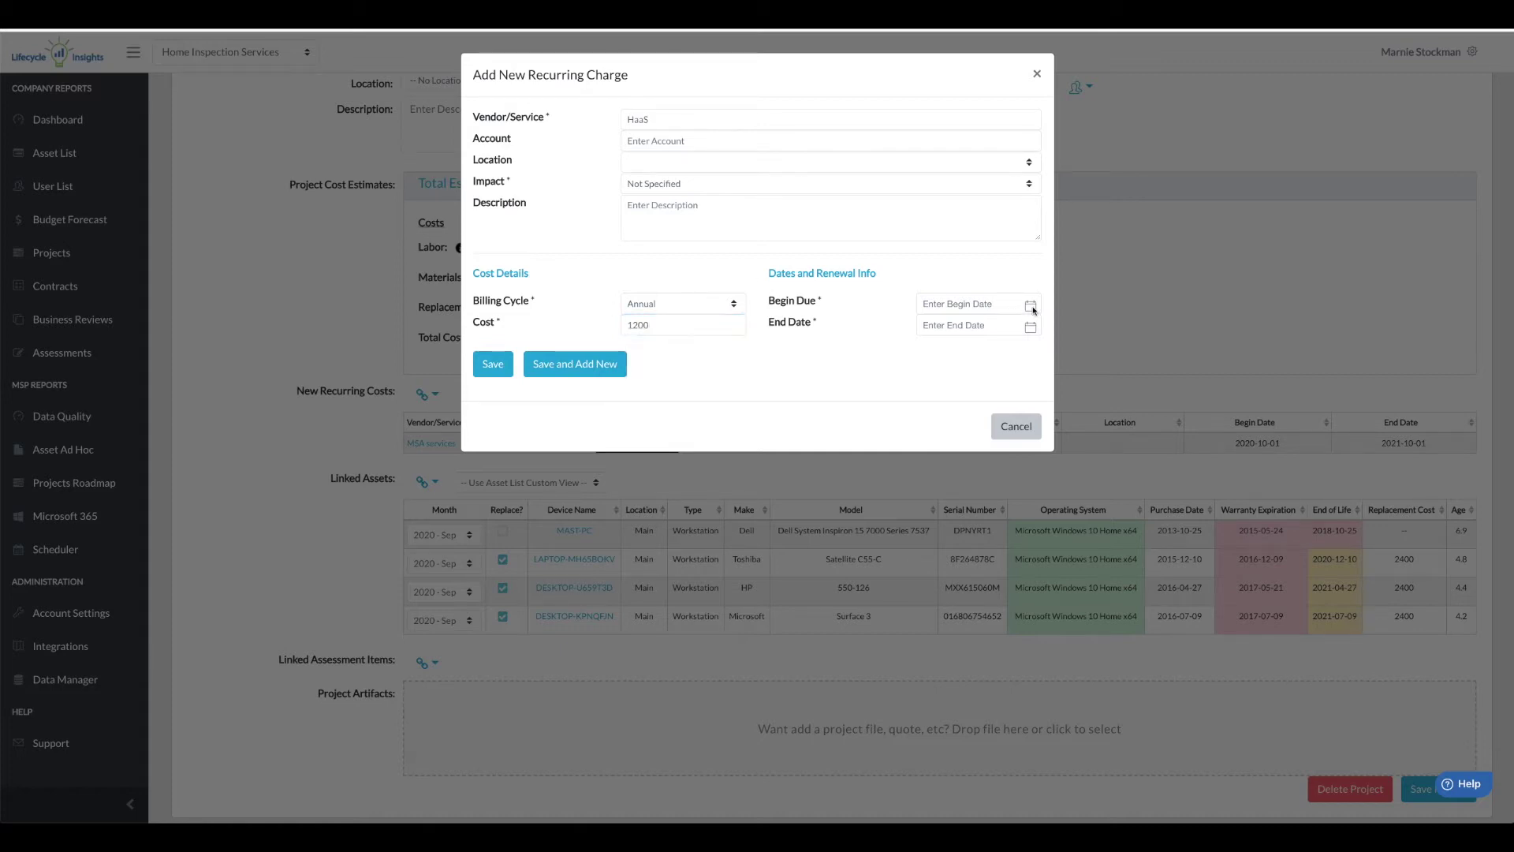
- Set the HaaS charge's dates to 2020-10-01 through 2023-10-01 and save it
left_click(1031, 306)
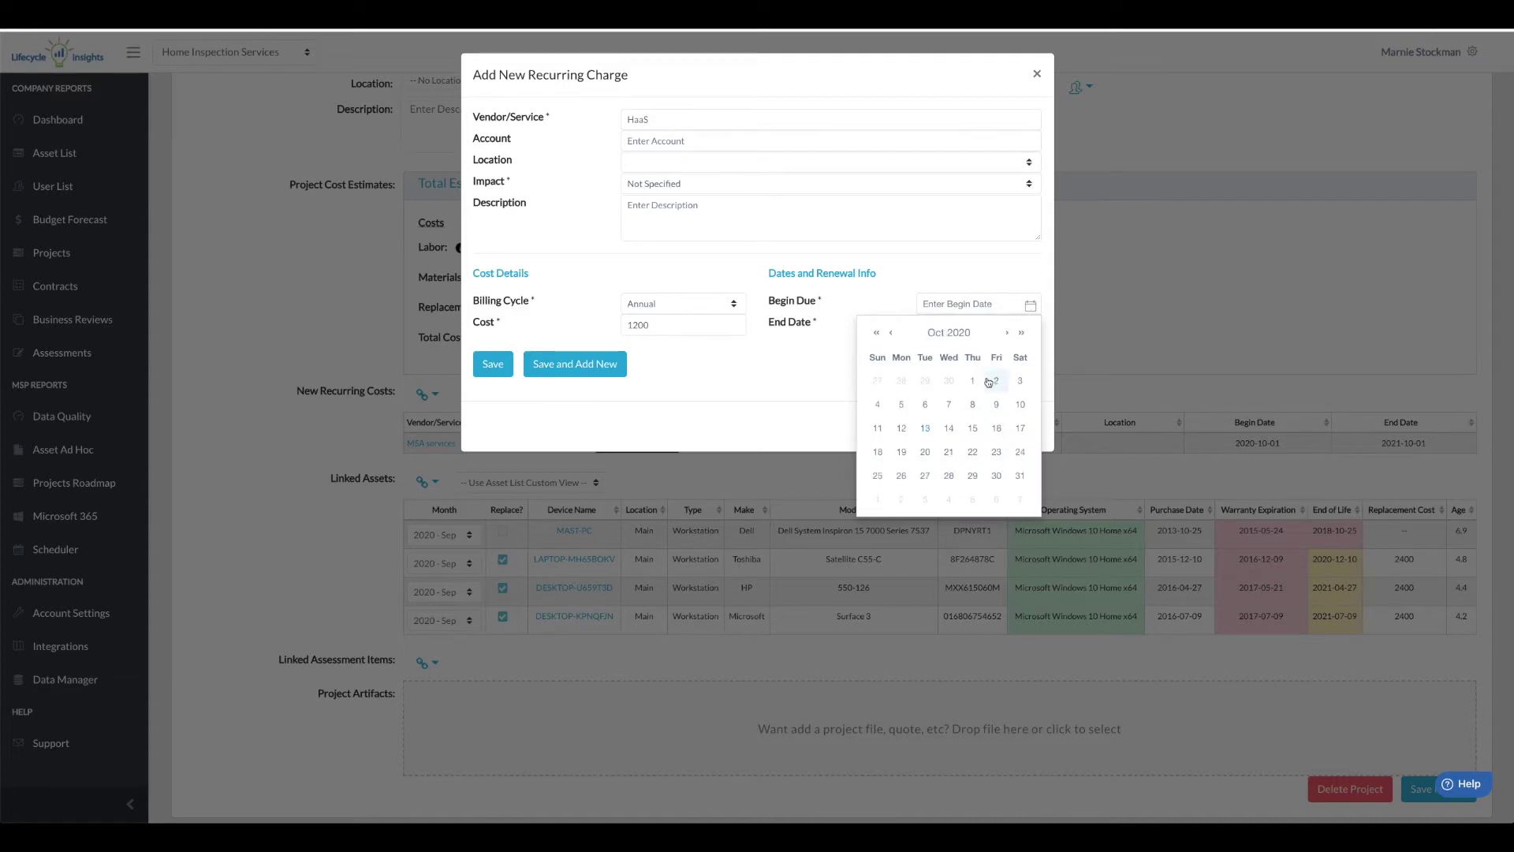
left_click(973, 381)
left_click(1031, 327)
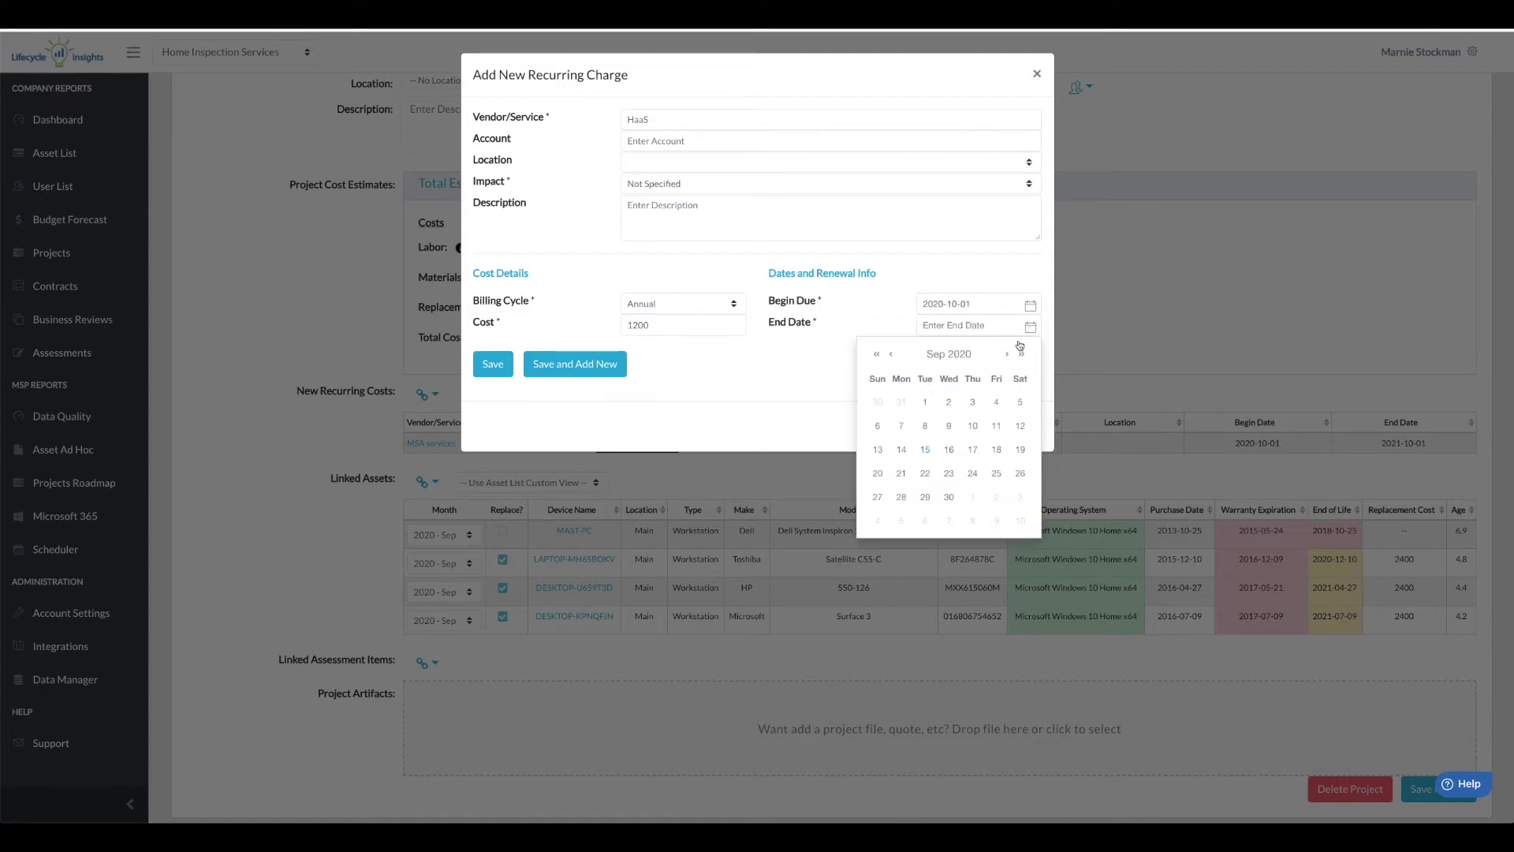
left_click(1022, 354)
left_click(1022, 355)
left_click(1023, 355)
left_click(1006, 355)
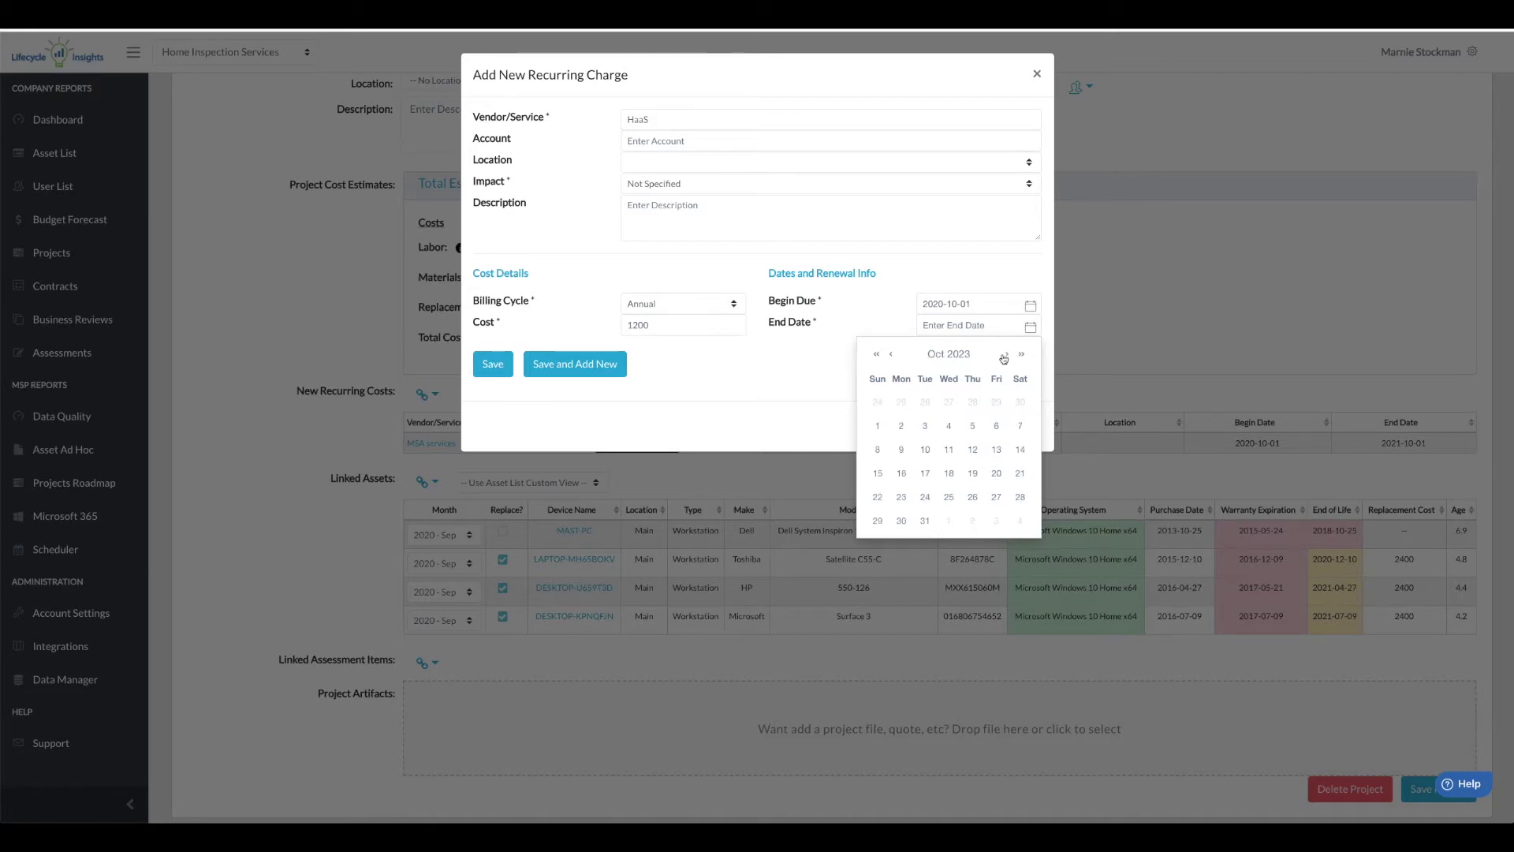
left_click(877, 426)
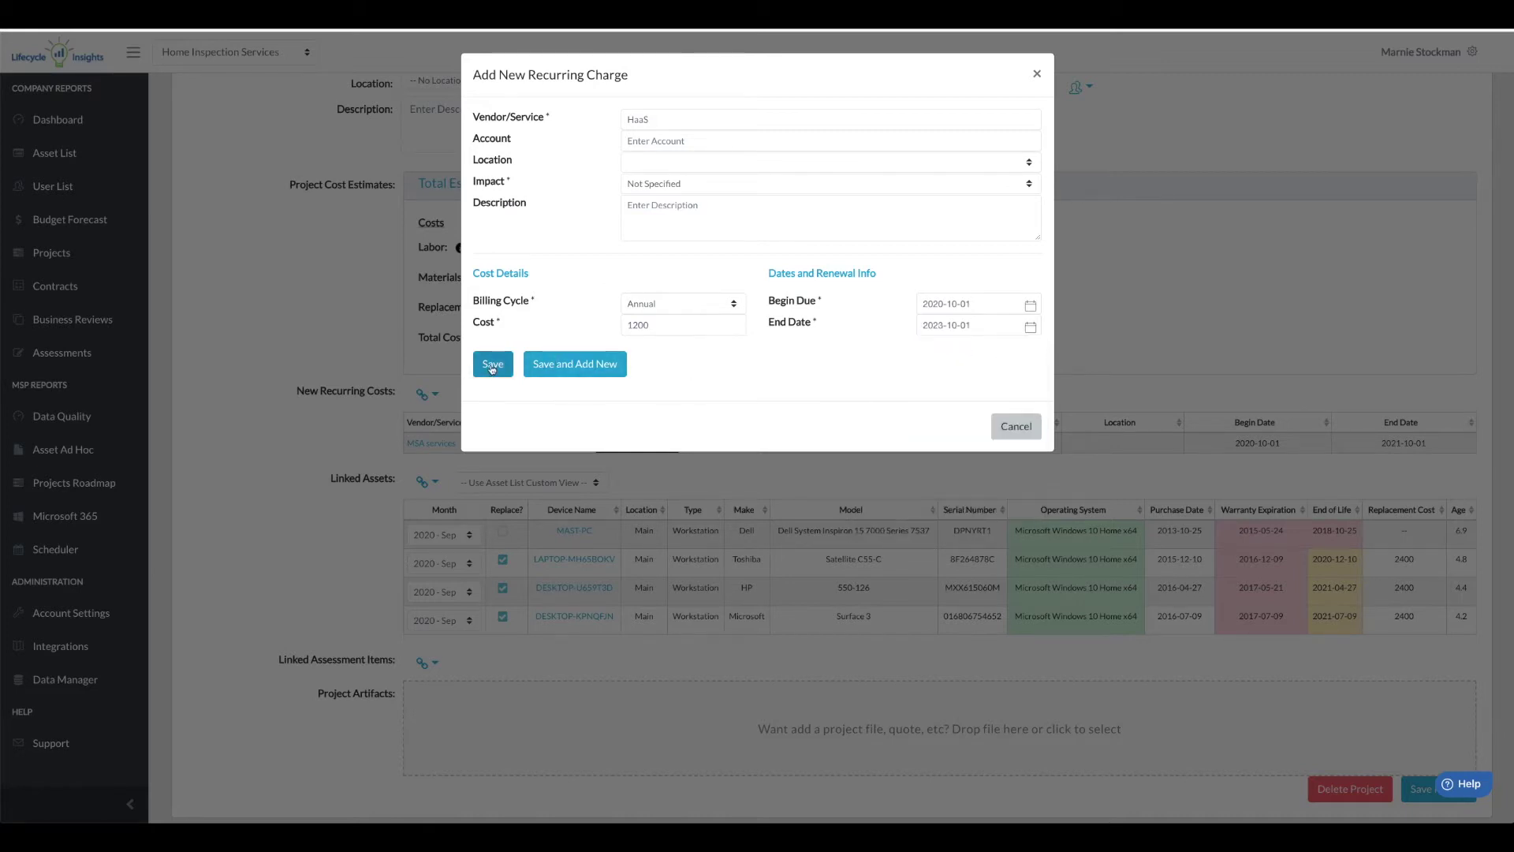
left_click(492, 363)
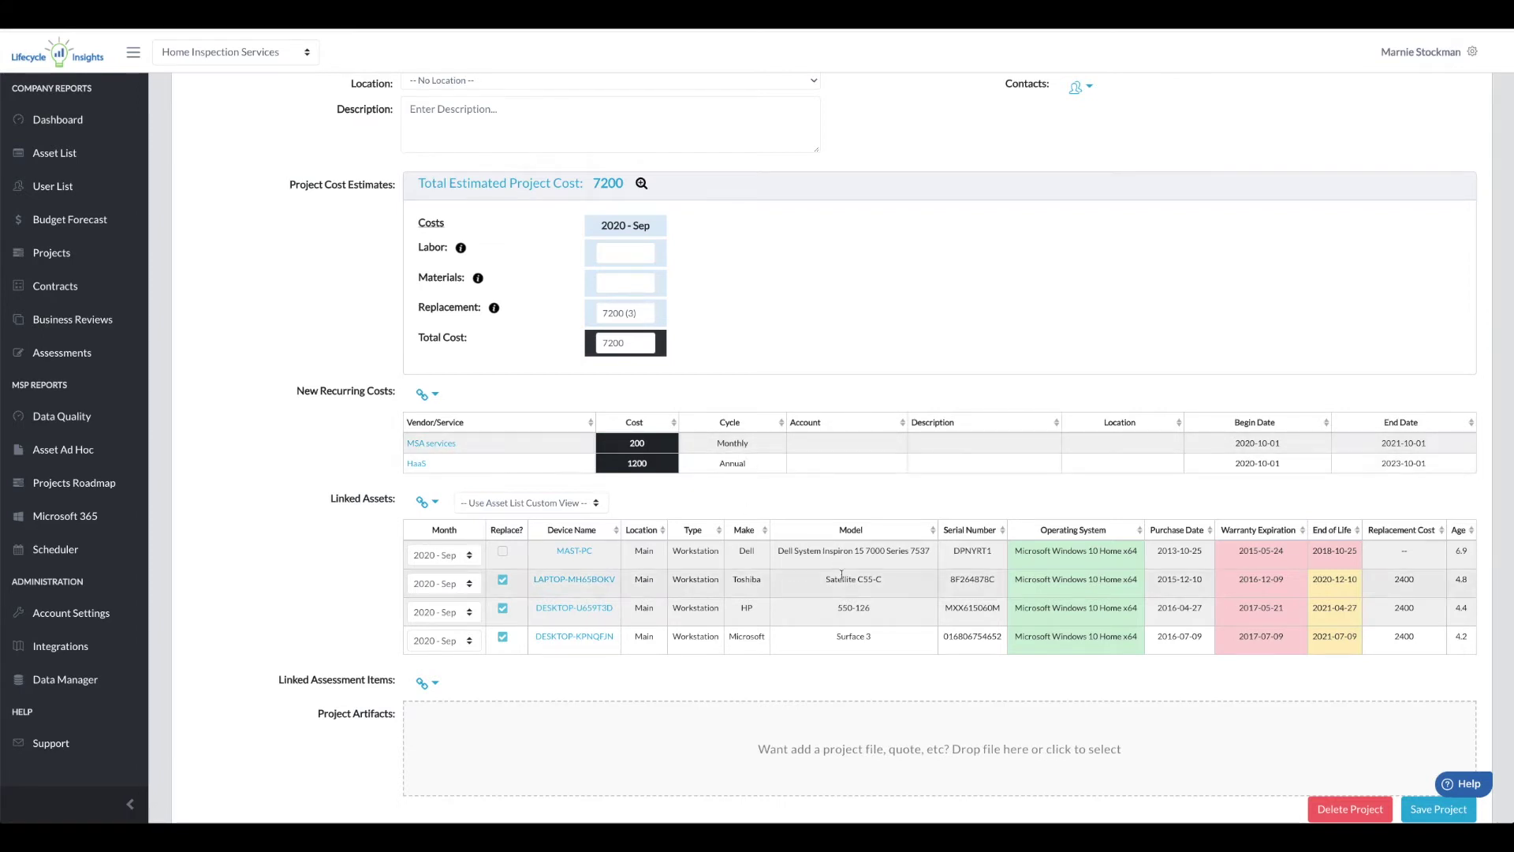
- Save the project, then generate and open its summary report using the transparent logo
scroll(788, 604, "down", 2)
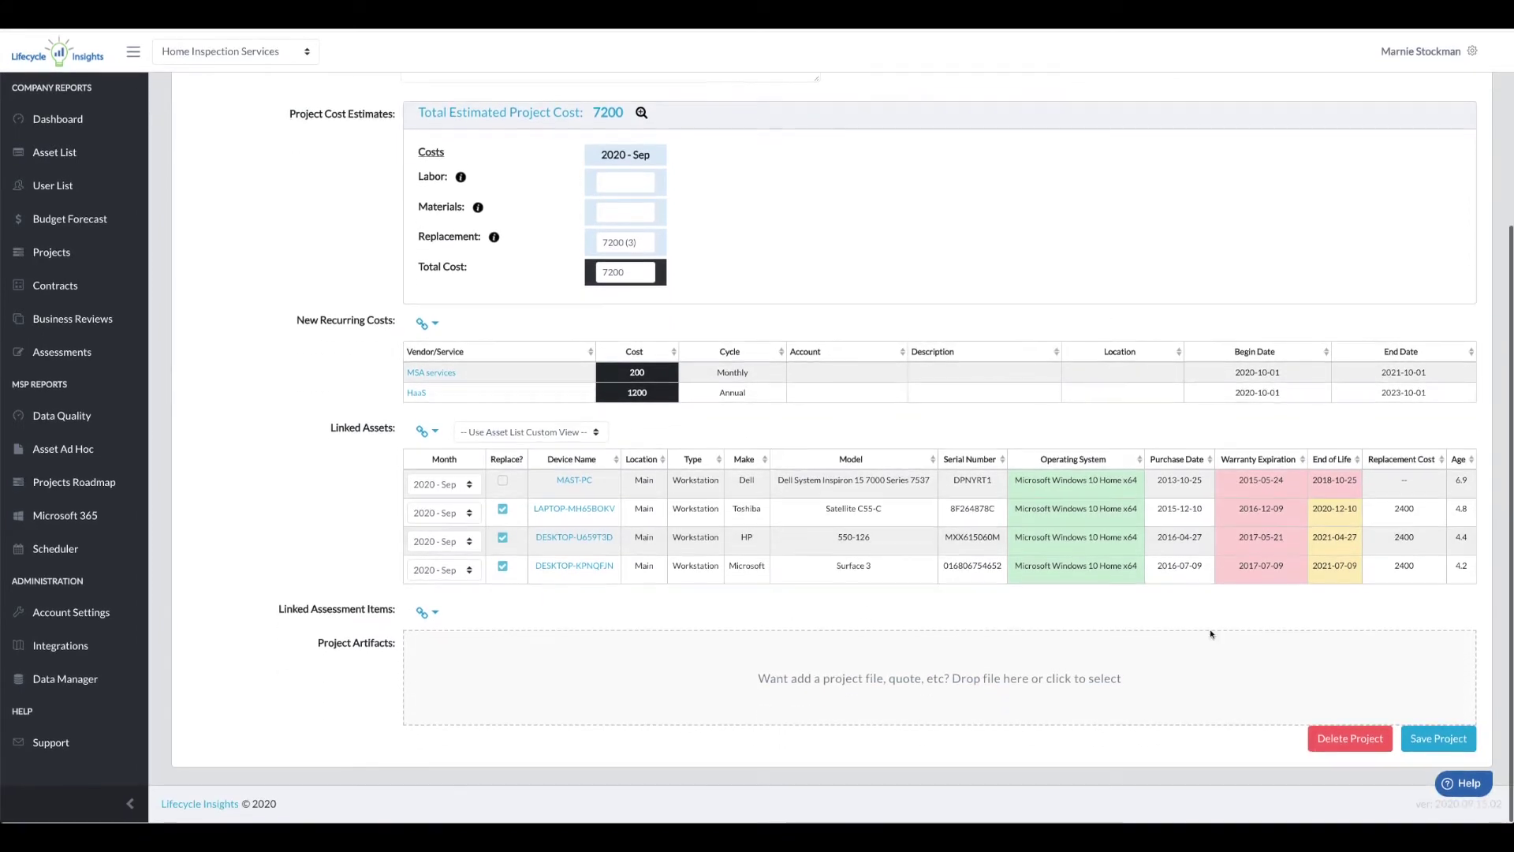
left_click(1422, 742)
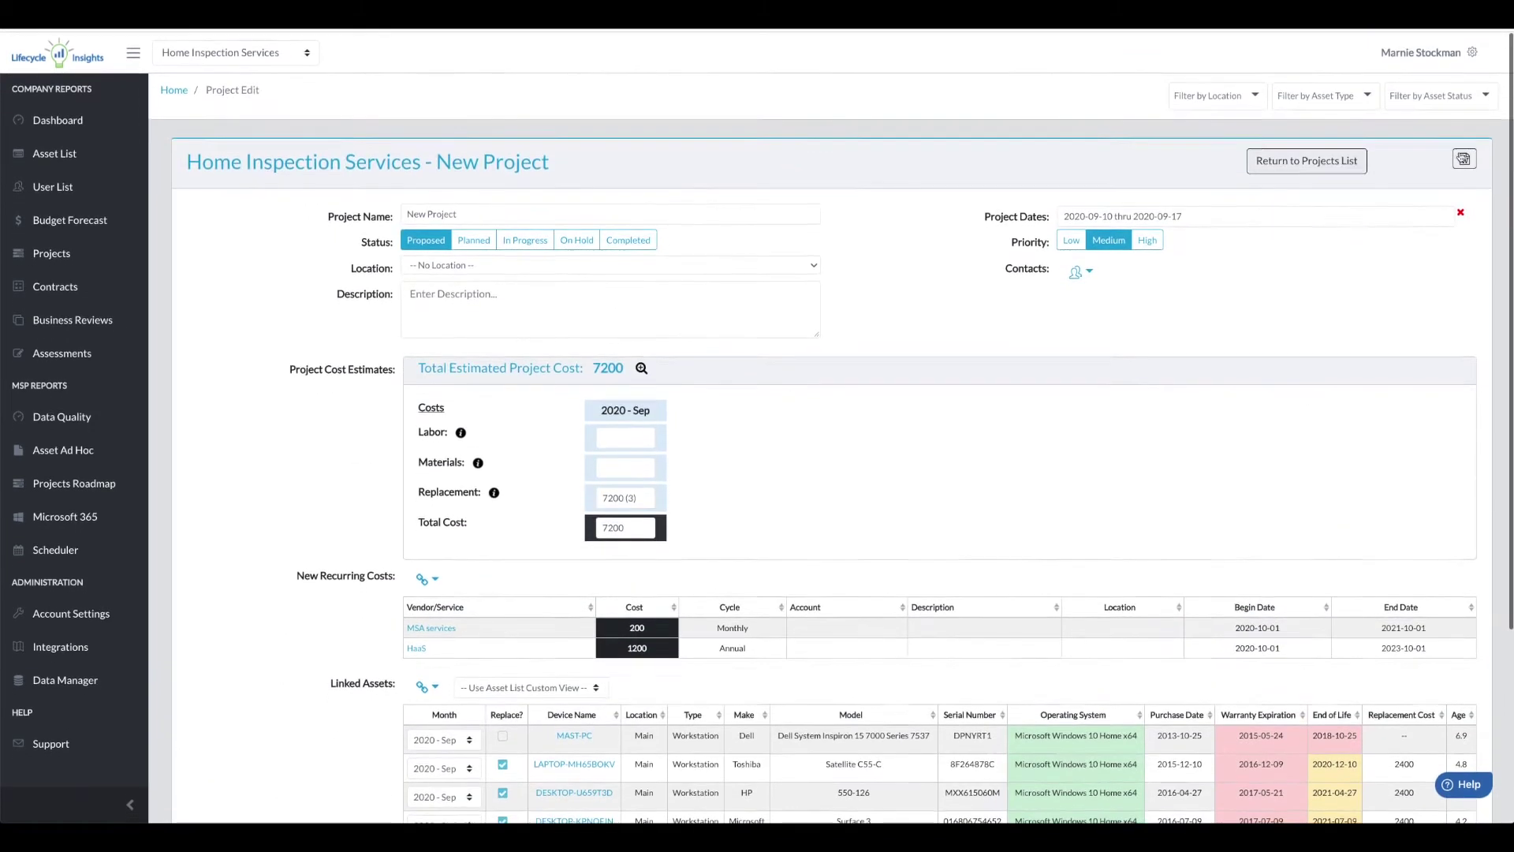
left_click(1463, 159)
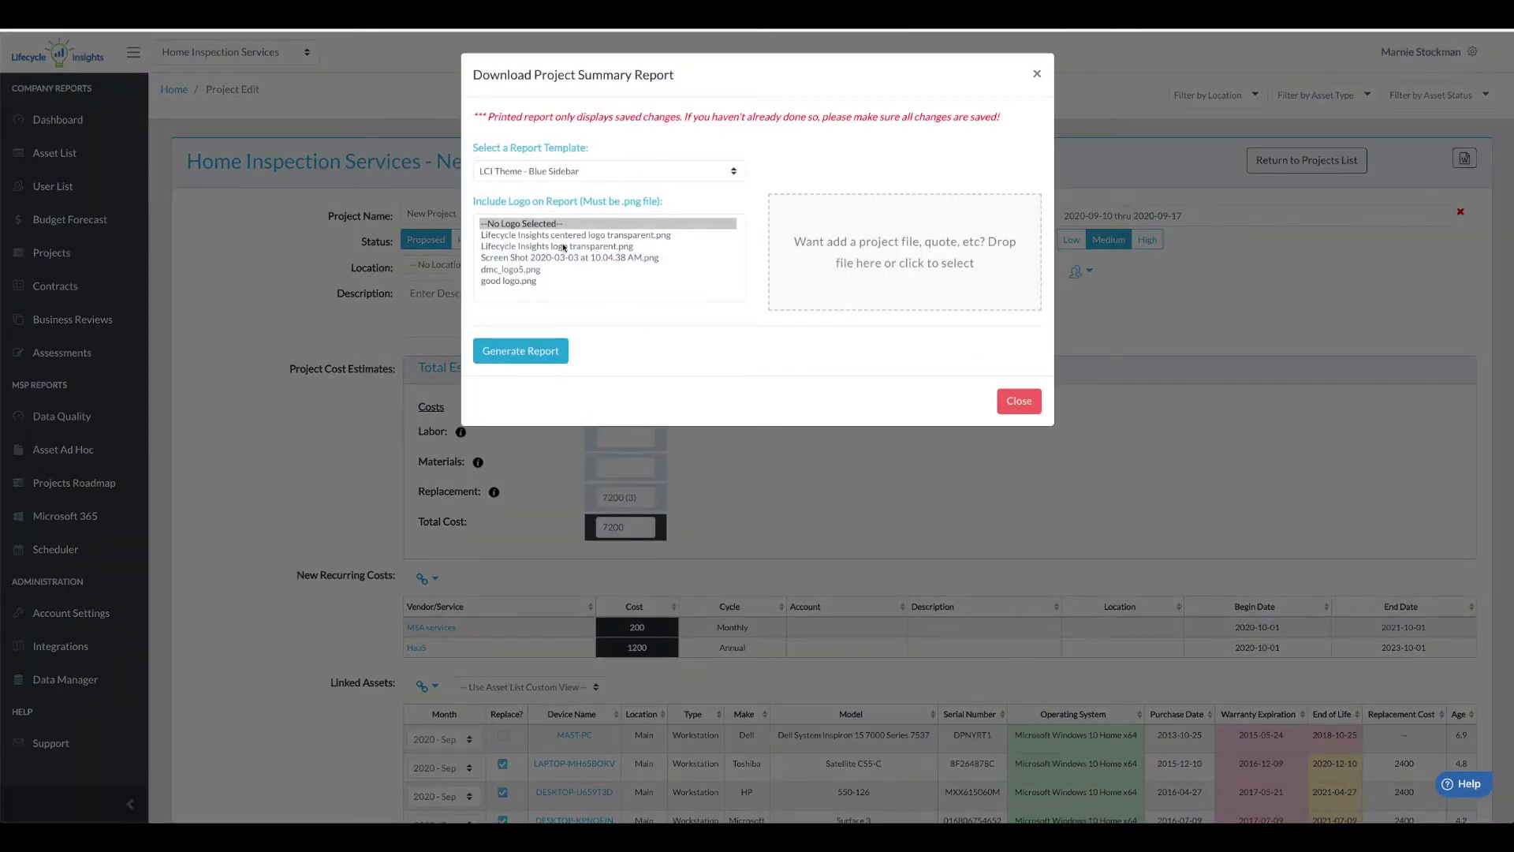
left_click(564, 247)
left_click(517, 351)
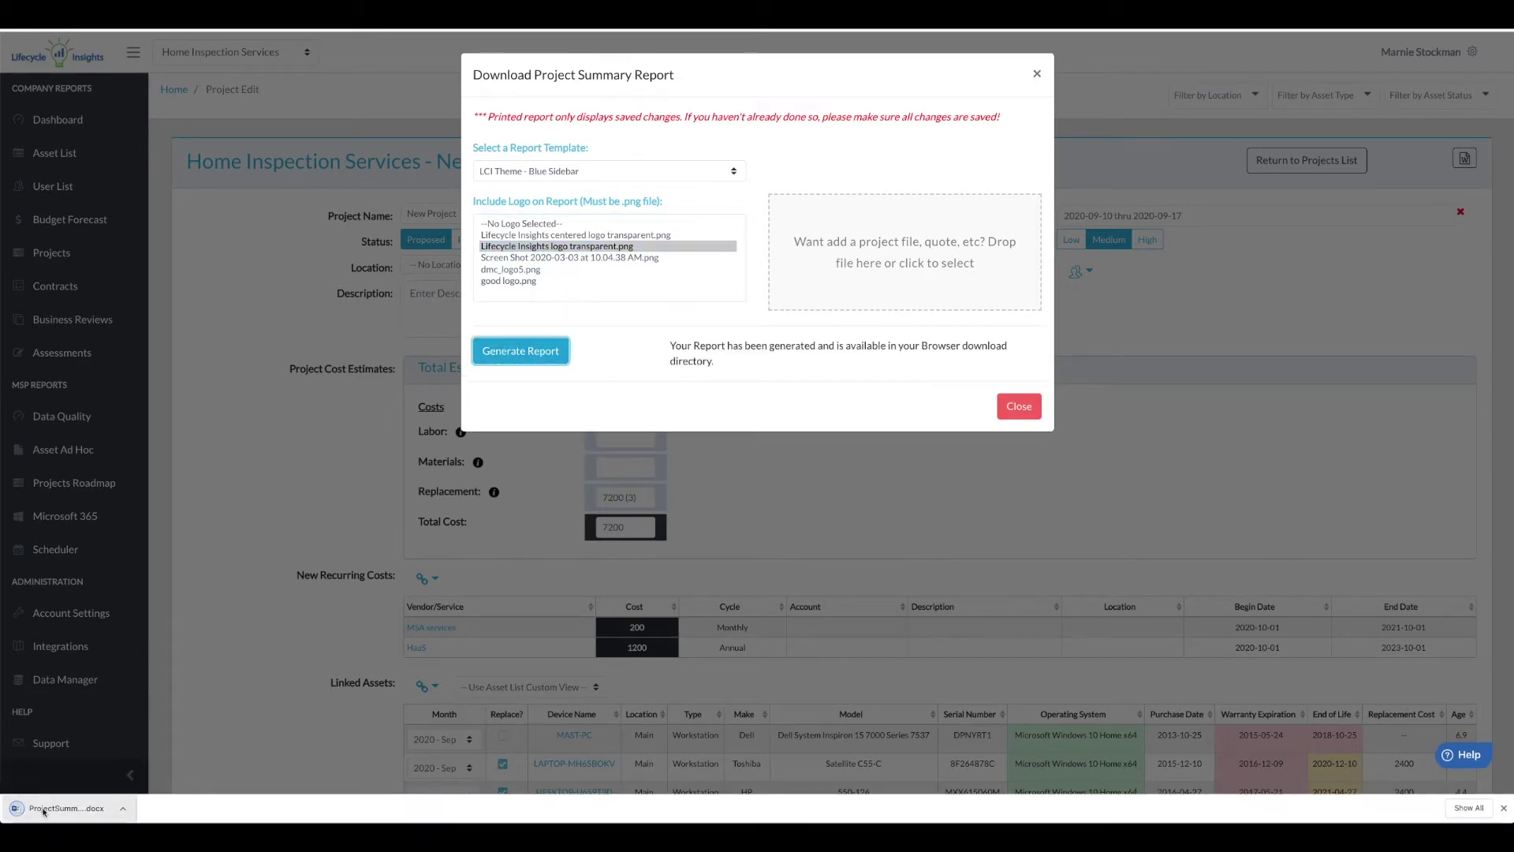
left_click(43, 811)
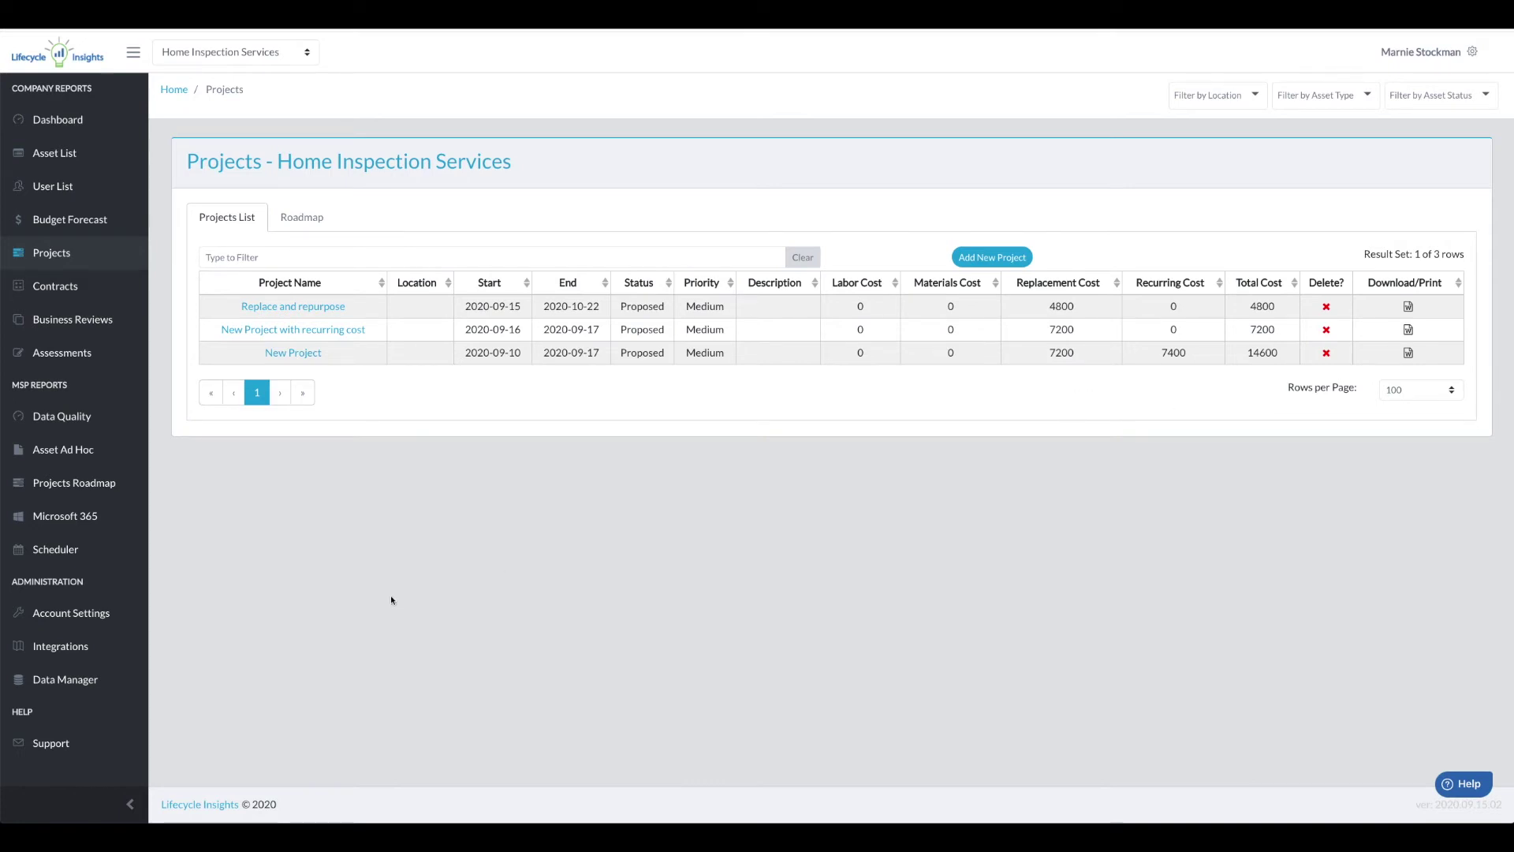
- Open the Budget Forecast and expand project details for July–September and October–December 2020
left_click(84, 225)
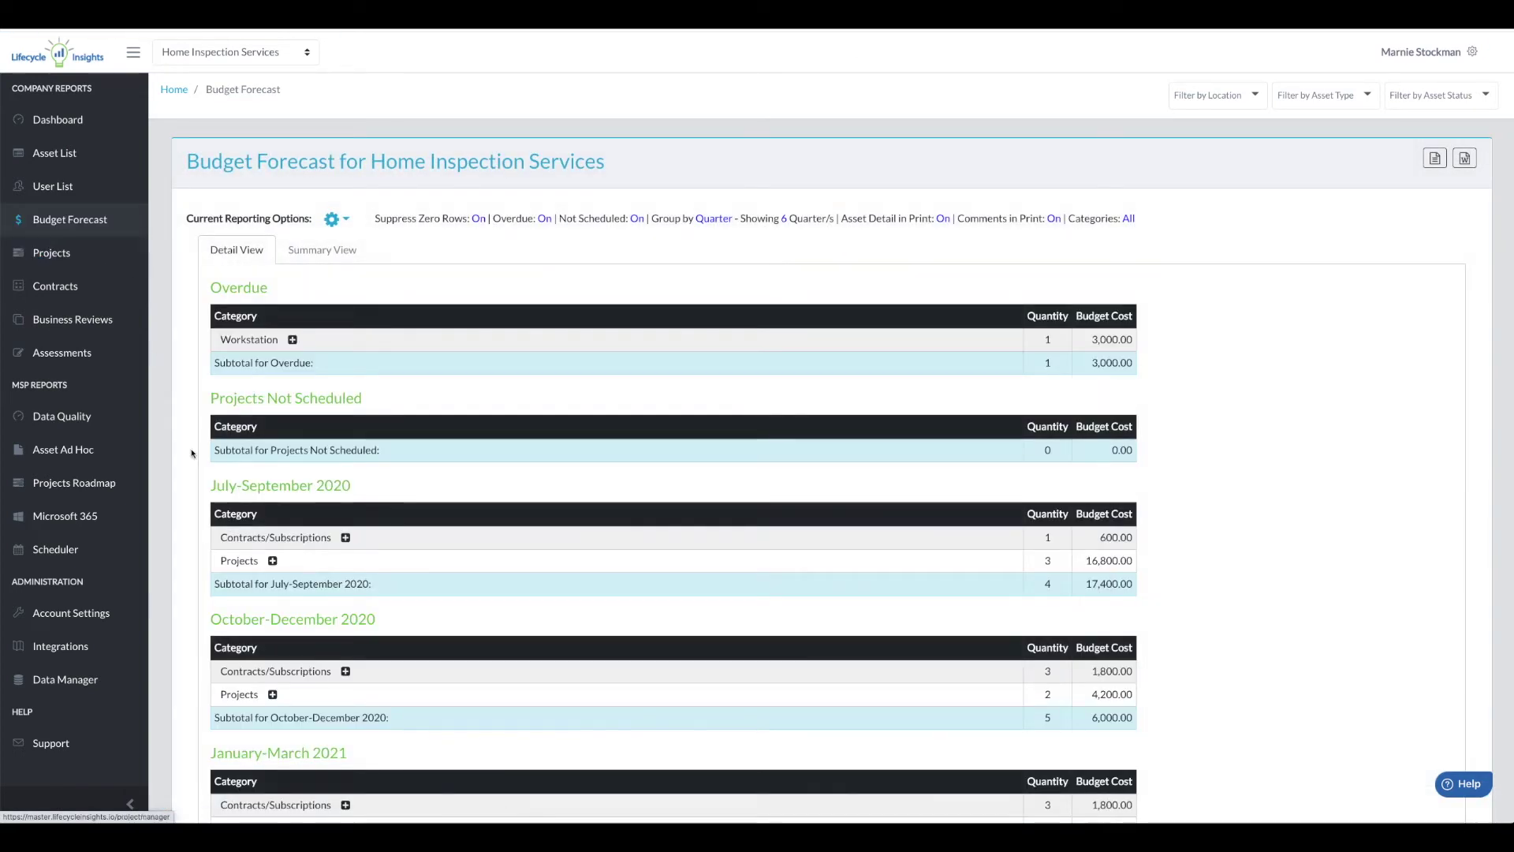
left_click(273, 561)
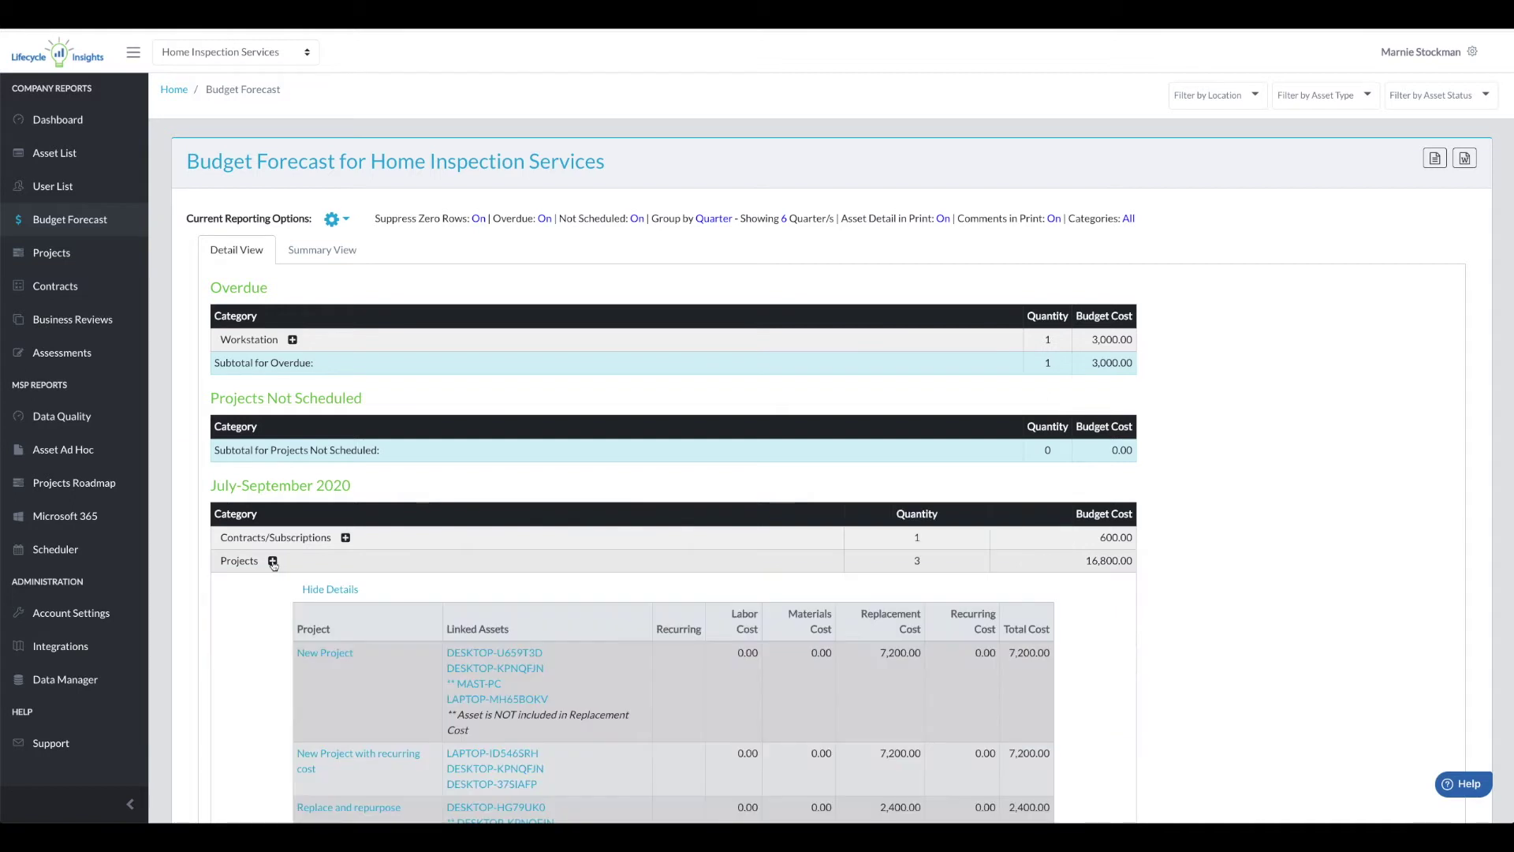
scroll(231, 627, "down", 2)
scroll(230, 633, "down", 2)
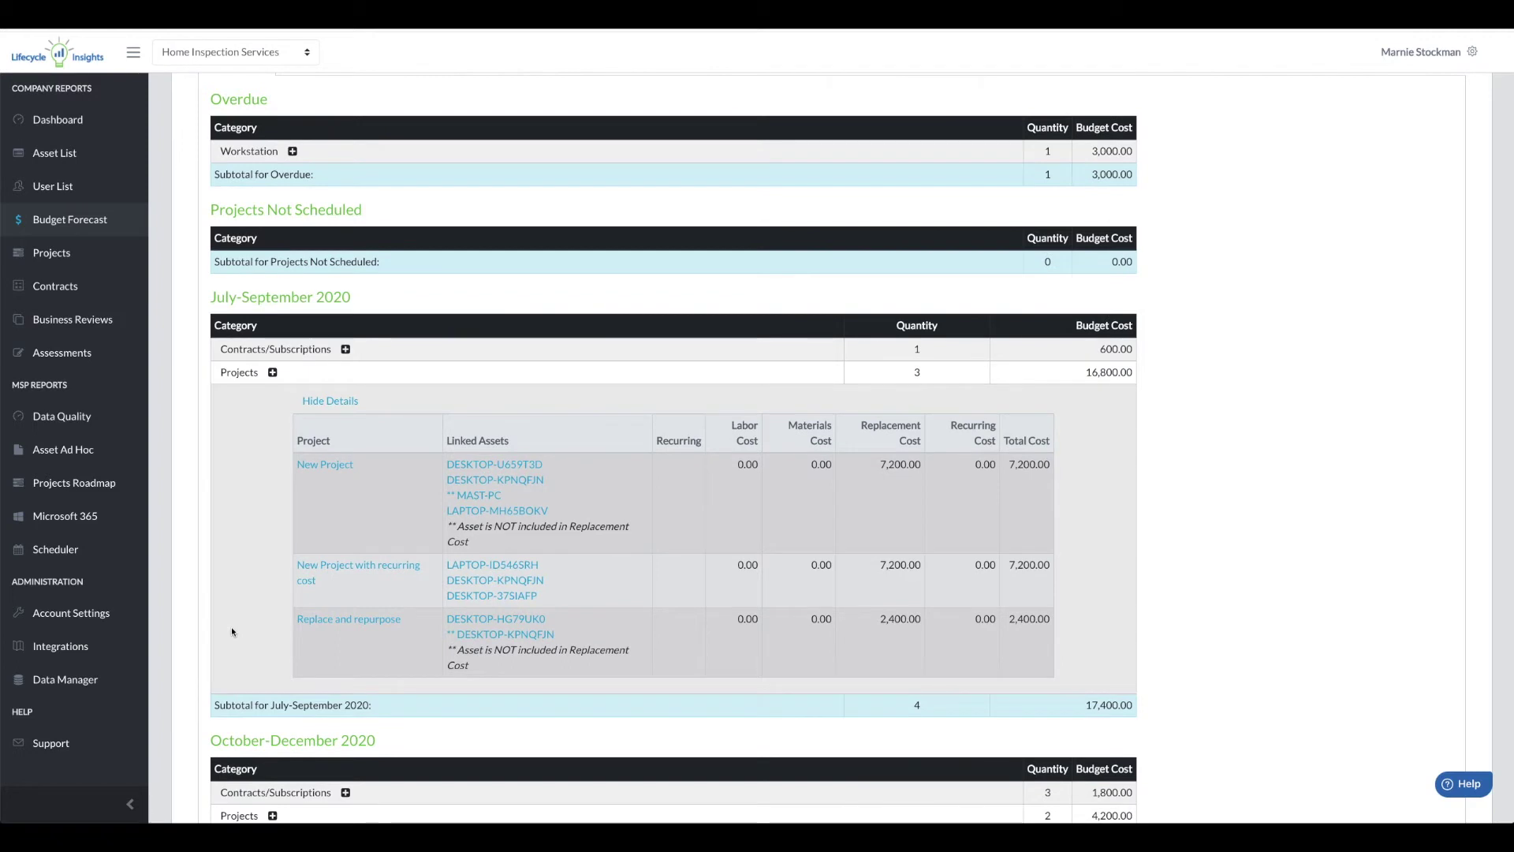
scroll(233, 631, "down", 2)
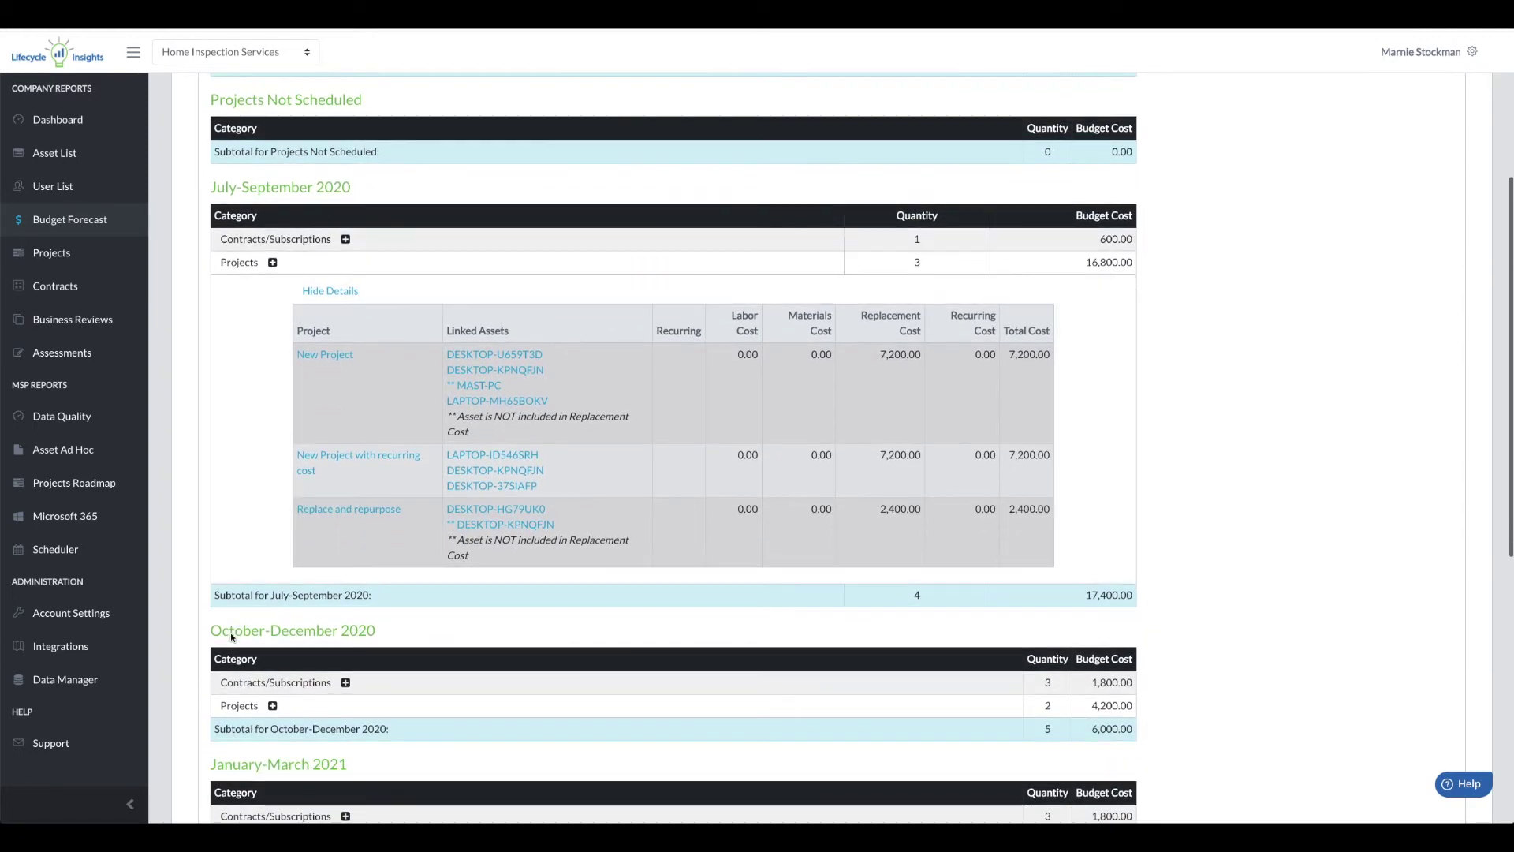
left_click(272, 705)
scroll(252, 754, "down", 3)
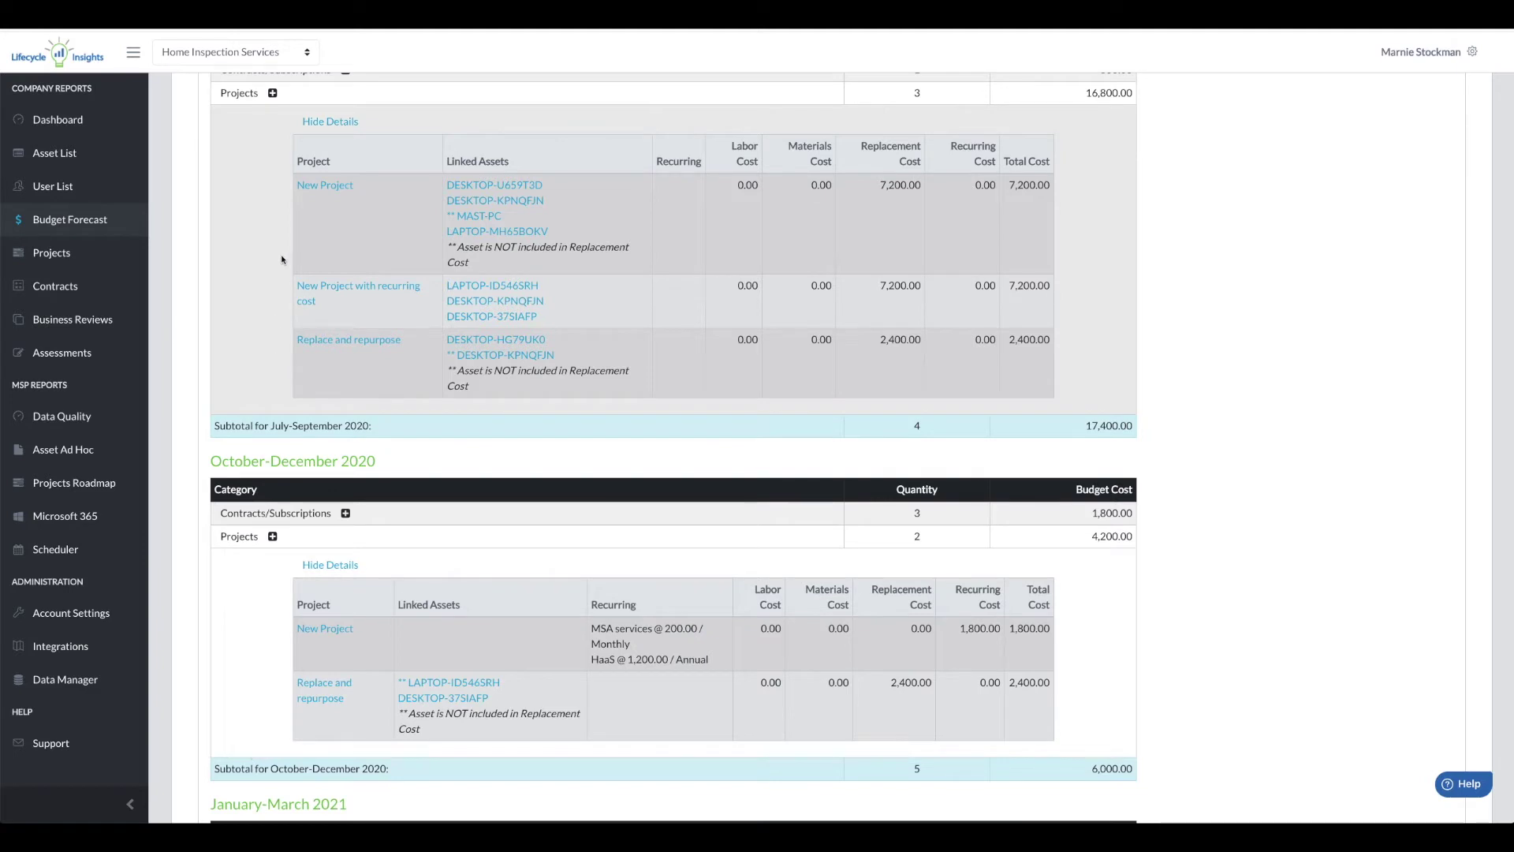
scroll(281, 261, "up", 1)
scroll(281, 260, "down", 1)
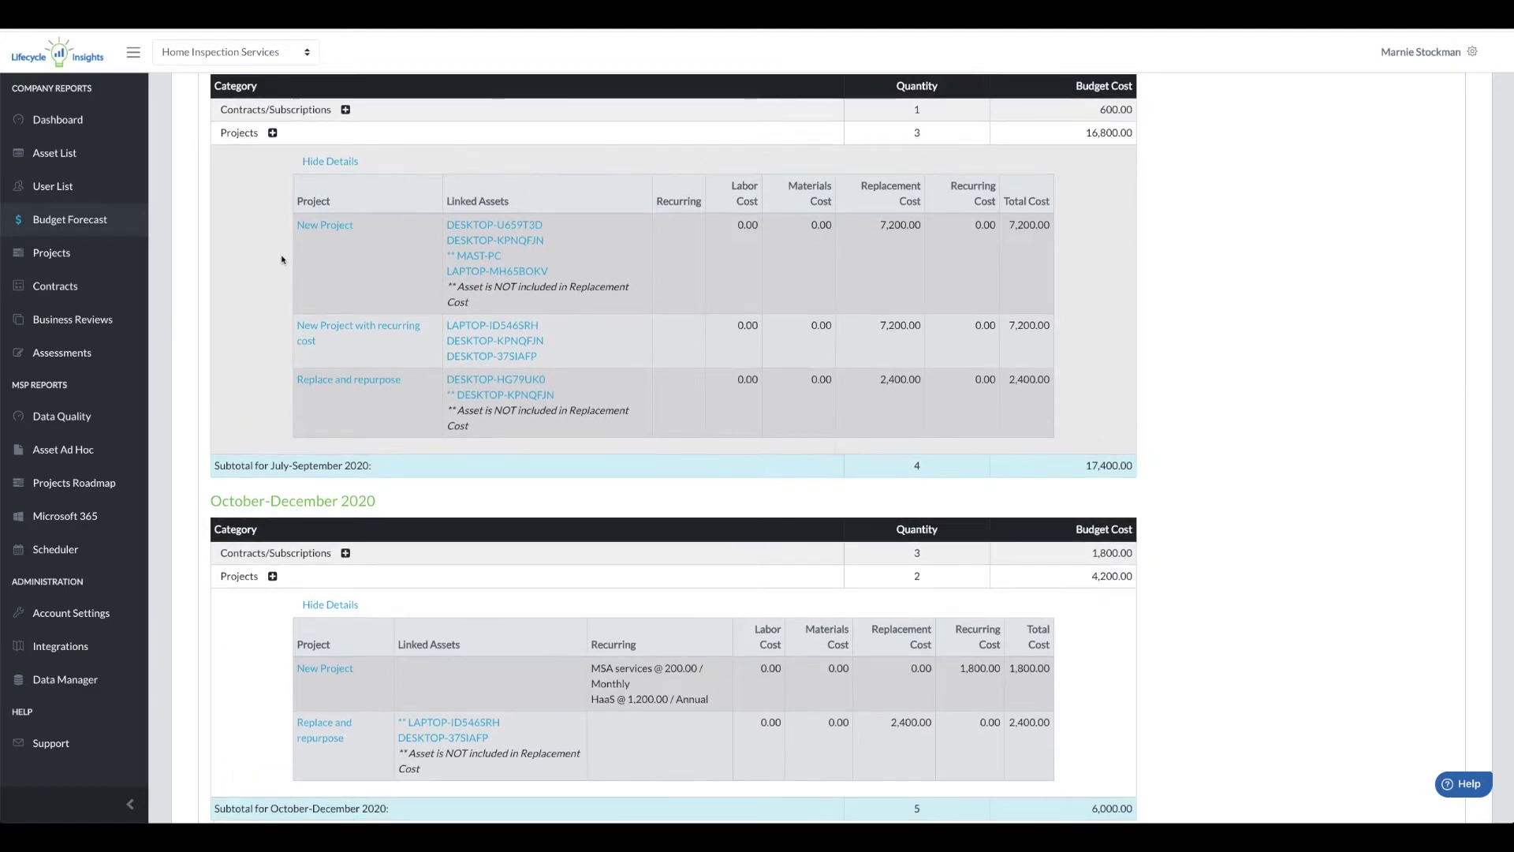
scroll(281, 260, "up", 3)
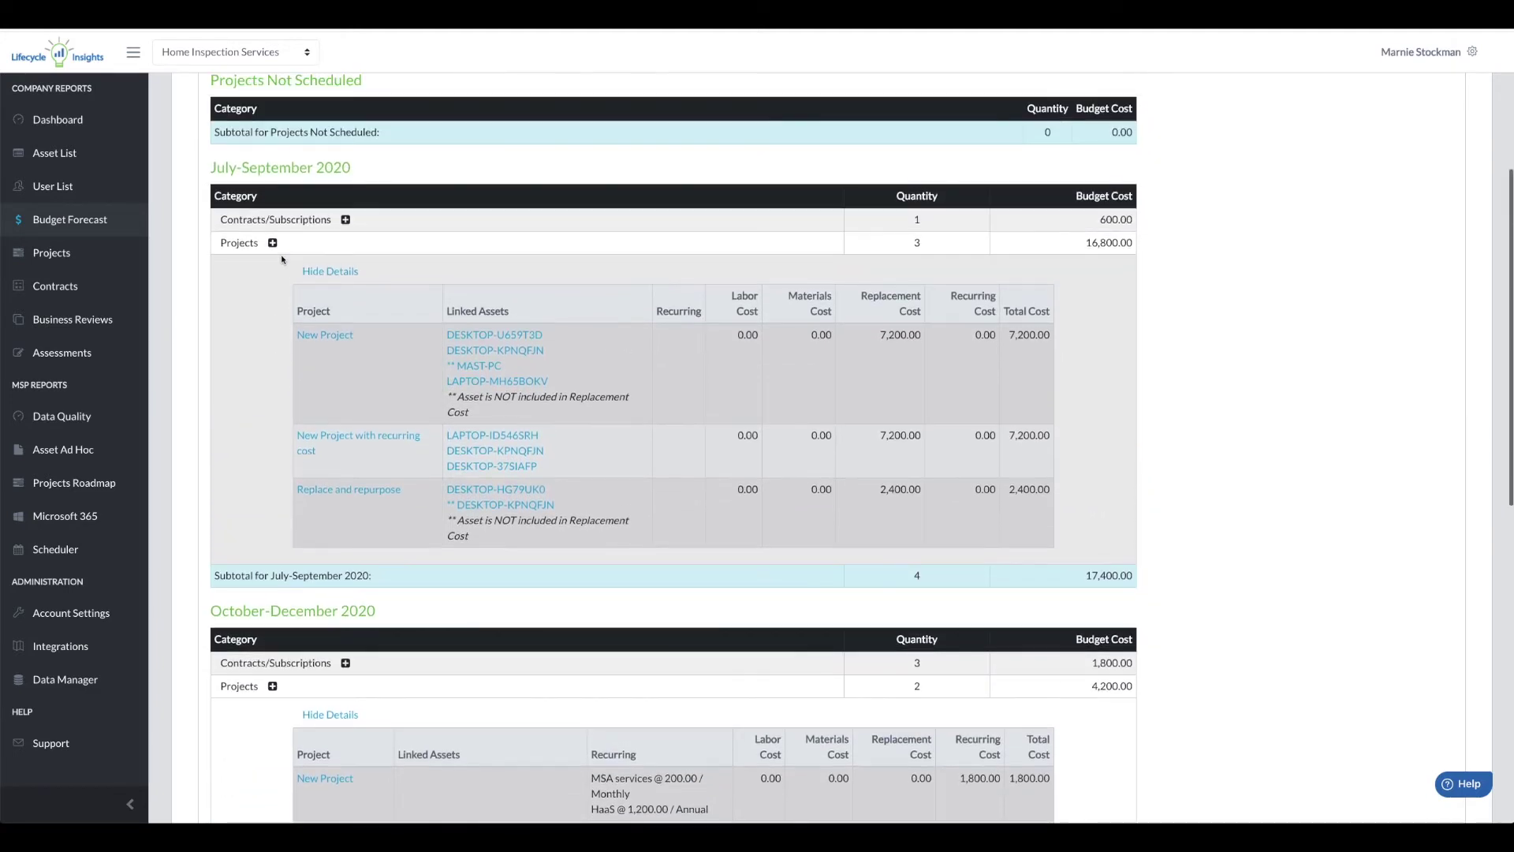
scroll(274, 388, "down", 4)
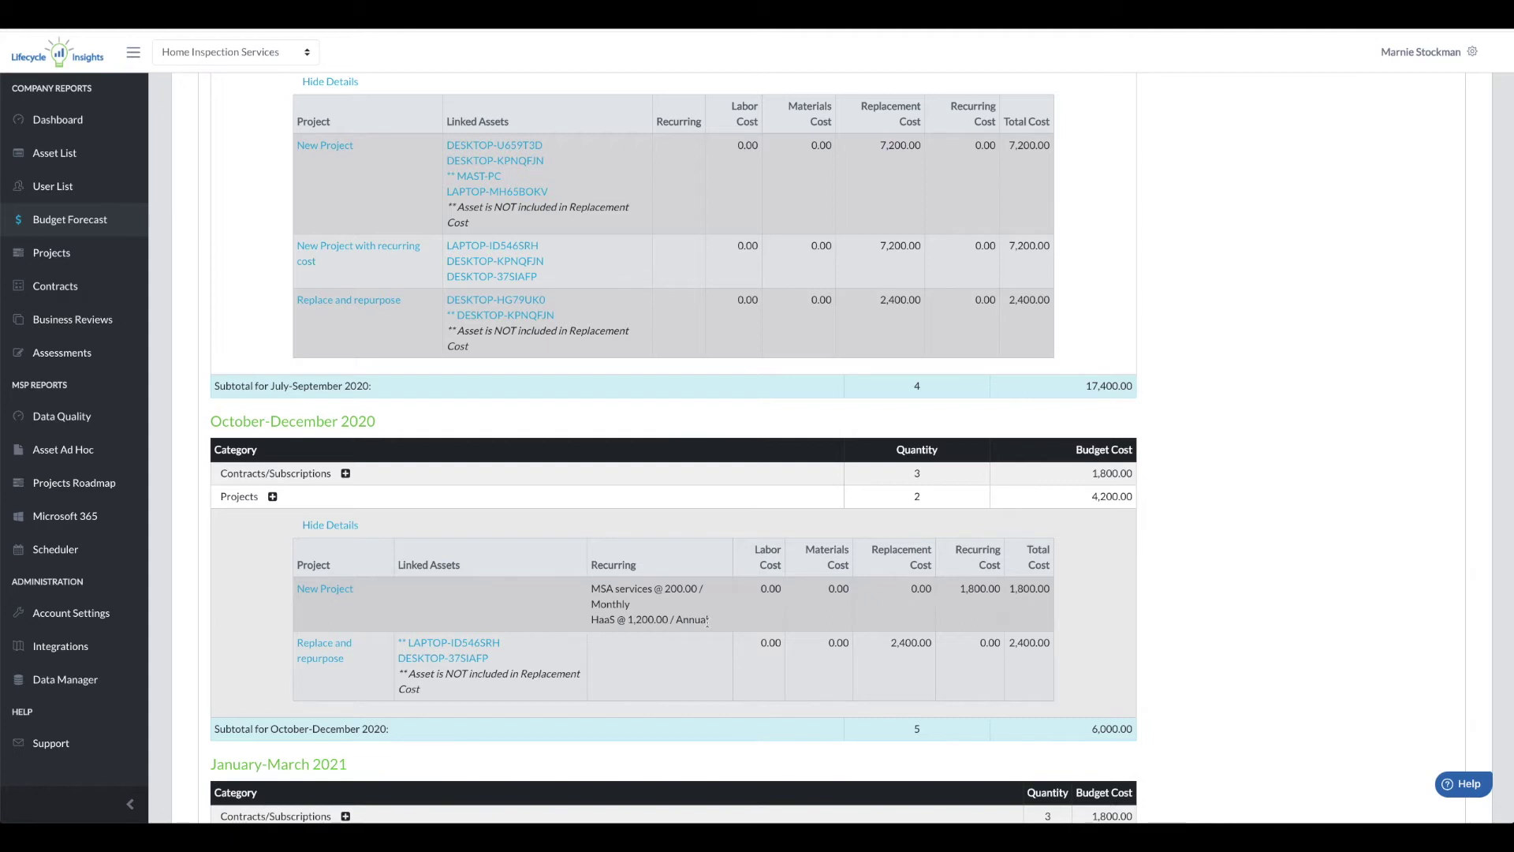
scroll(700, 386, "up", 2)
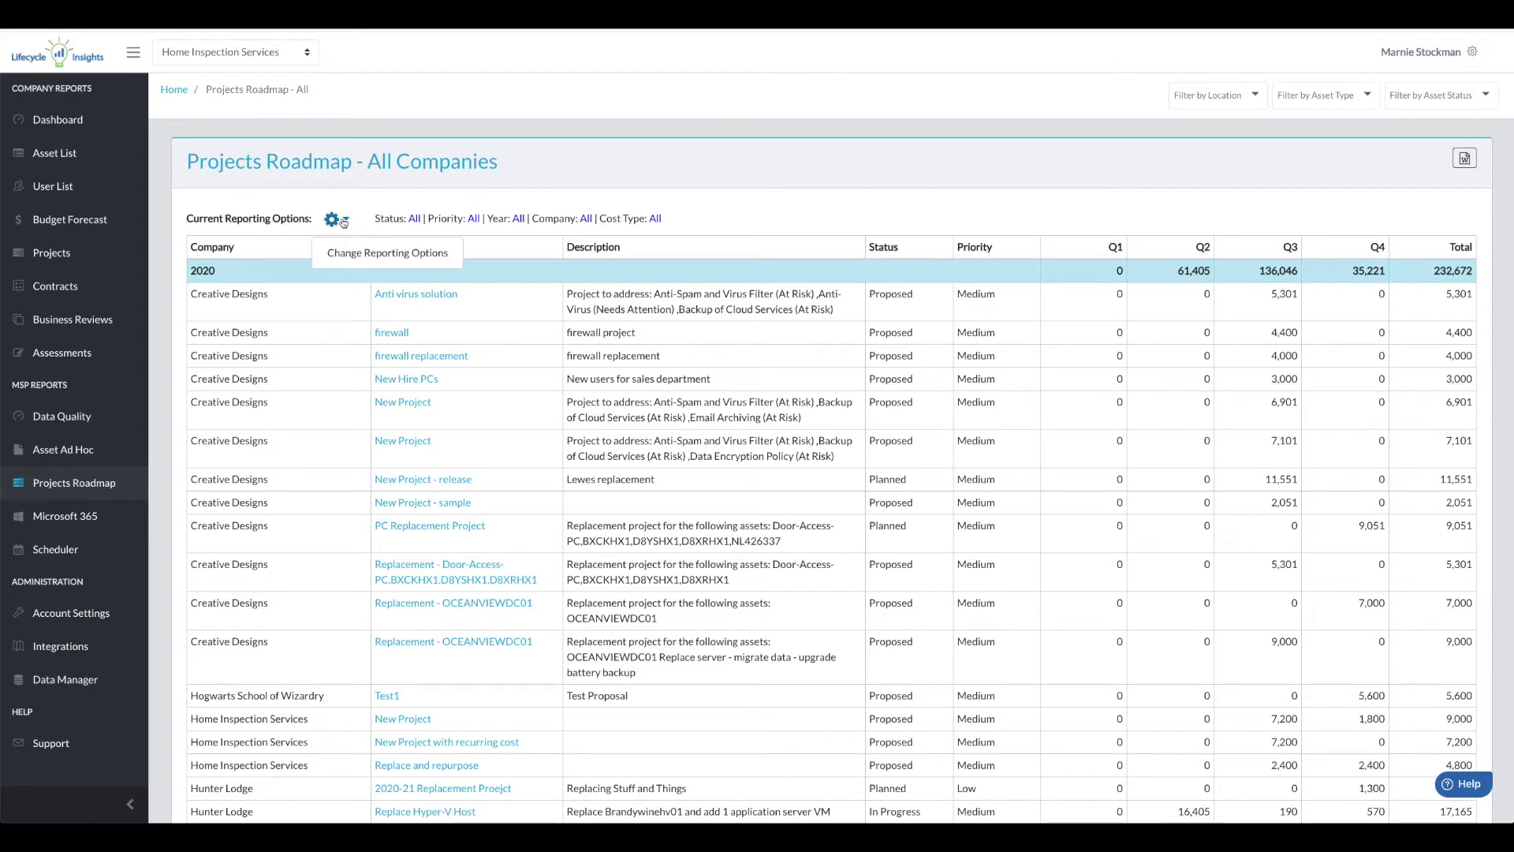
- Filter the Projects Roadmap's cost types to Recurring only
left_click(355, 254)
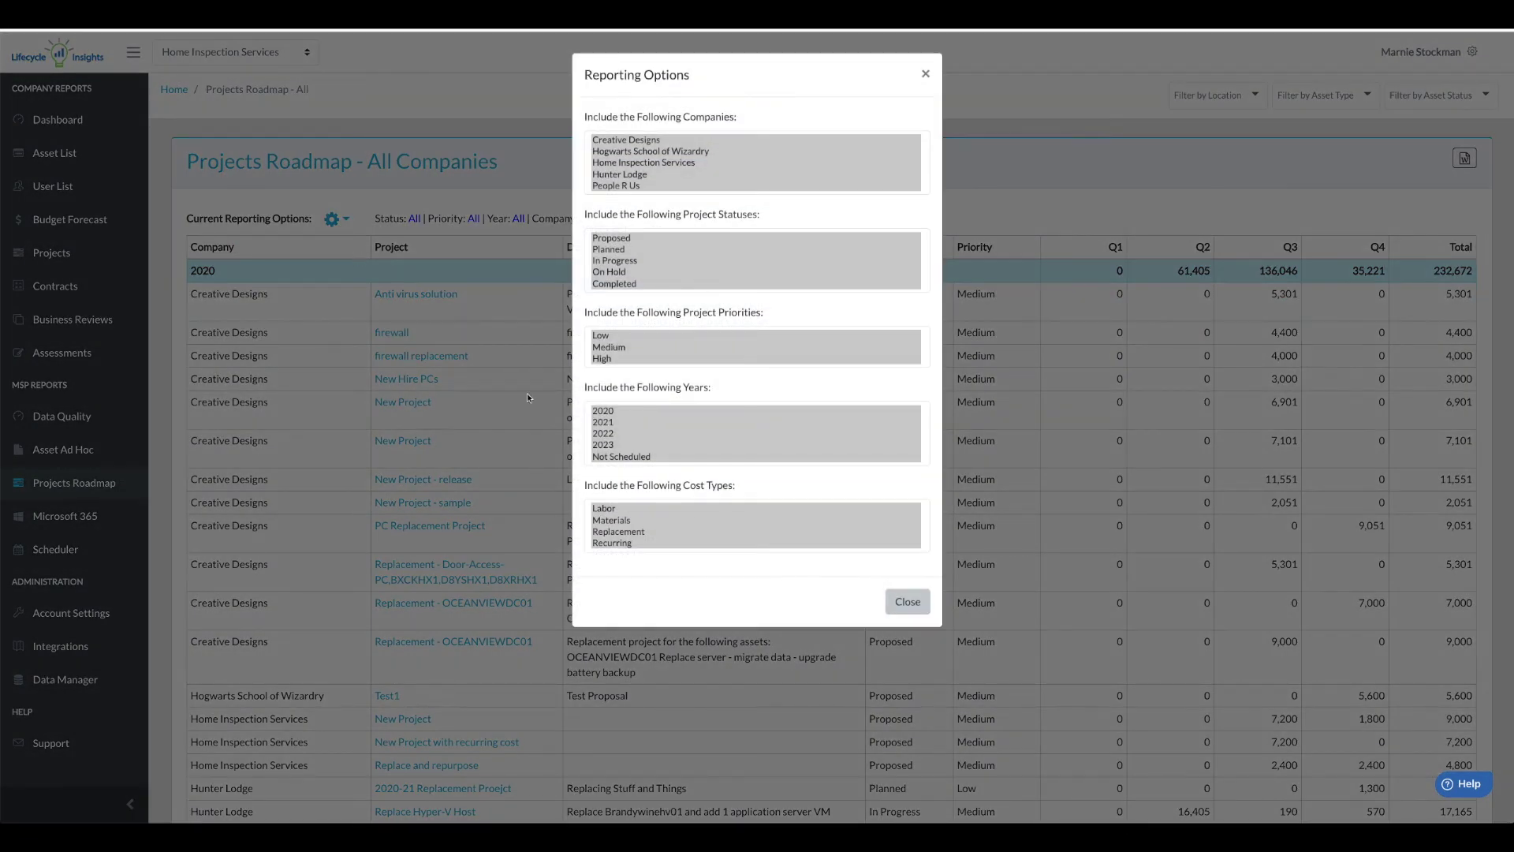
left_click(607, 509)
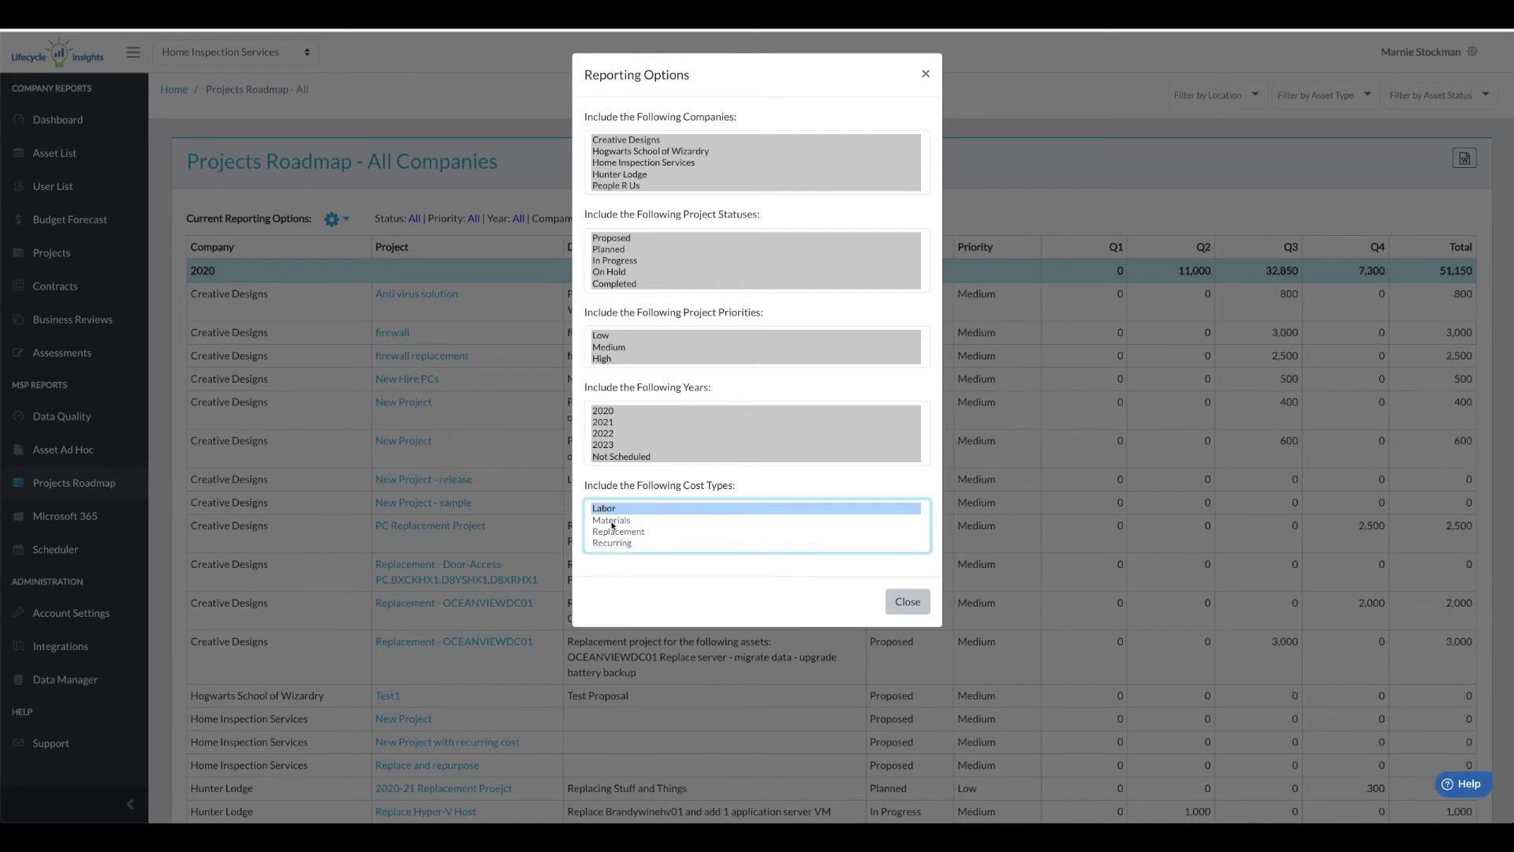
left_click(613, 521)
left_click(615, 534)
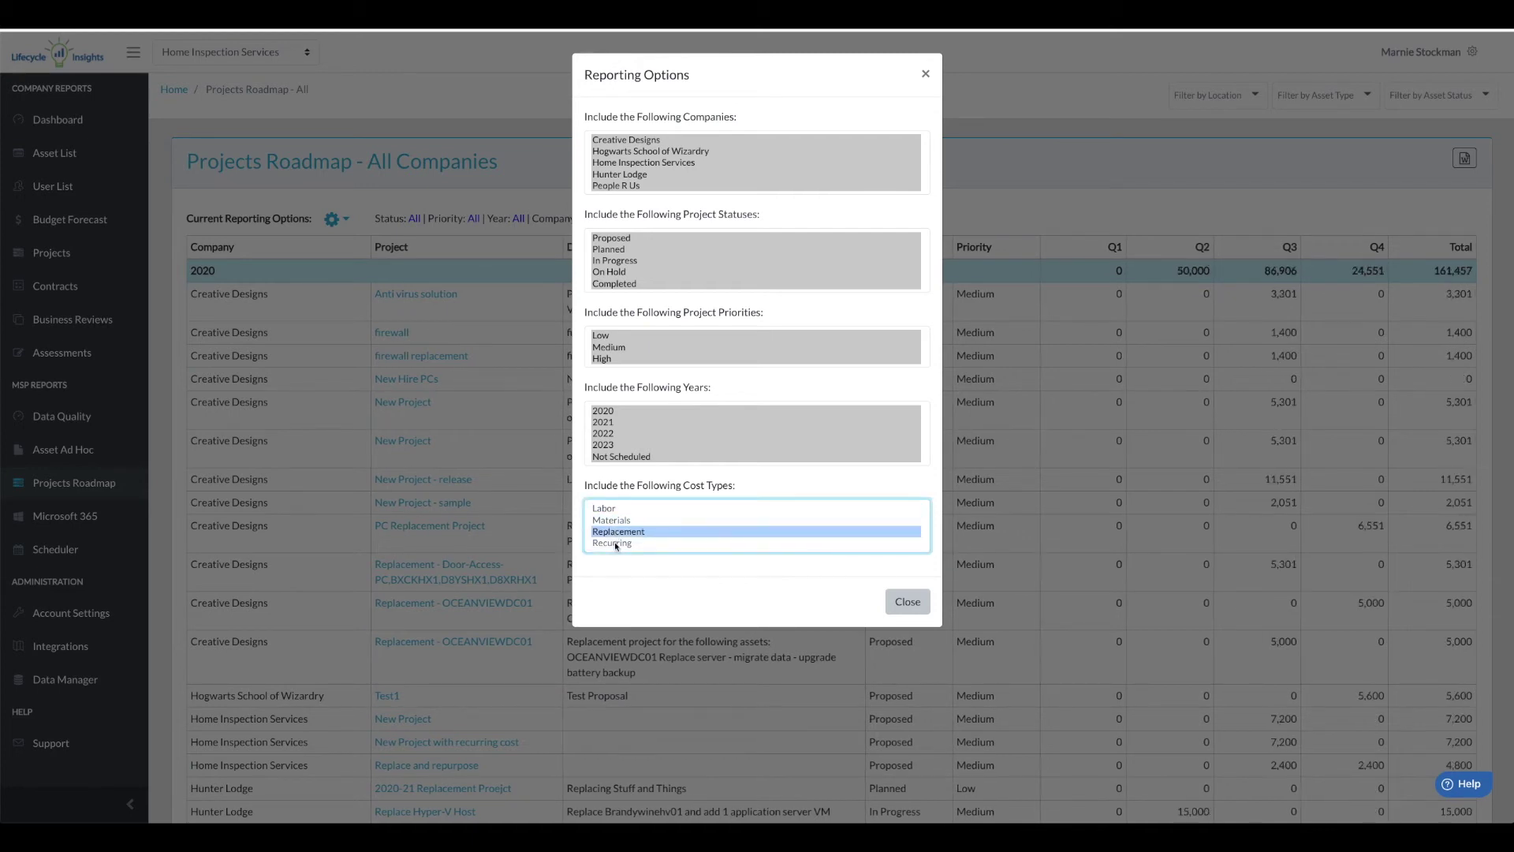
left_click(616, 543)
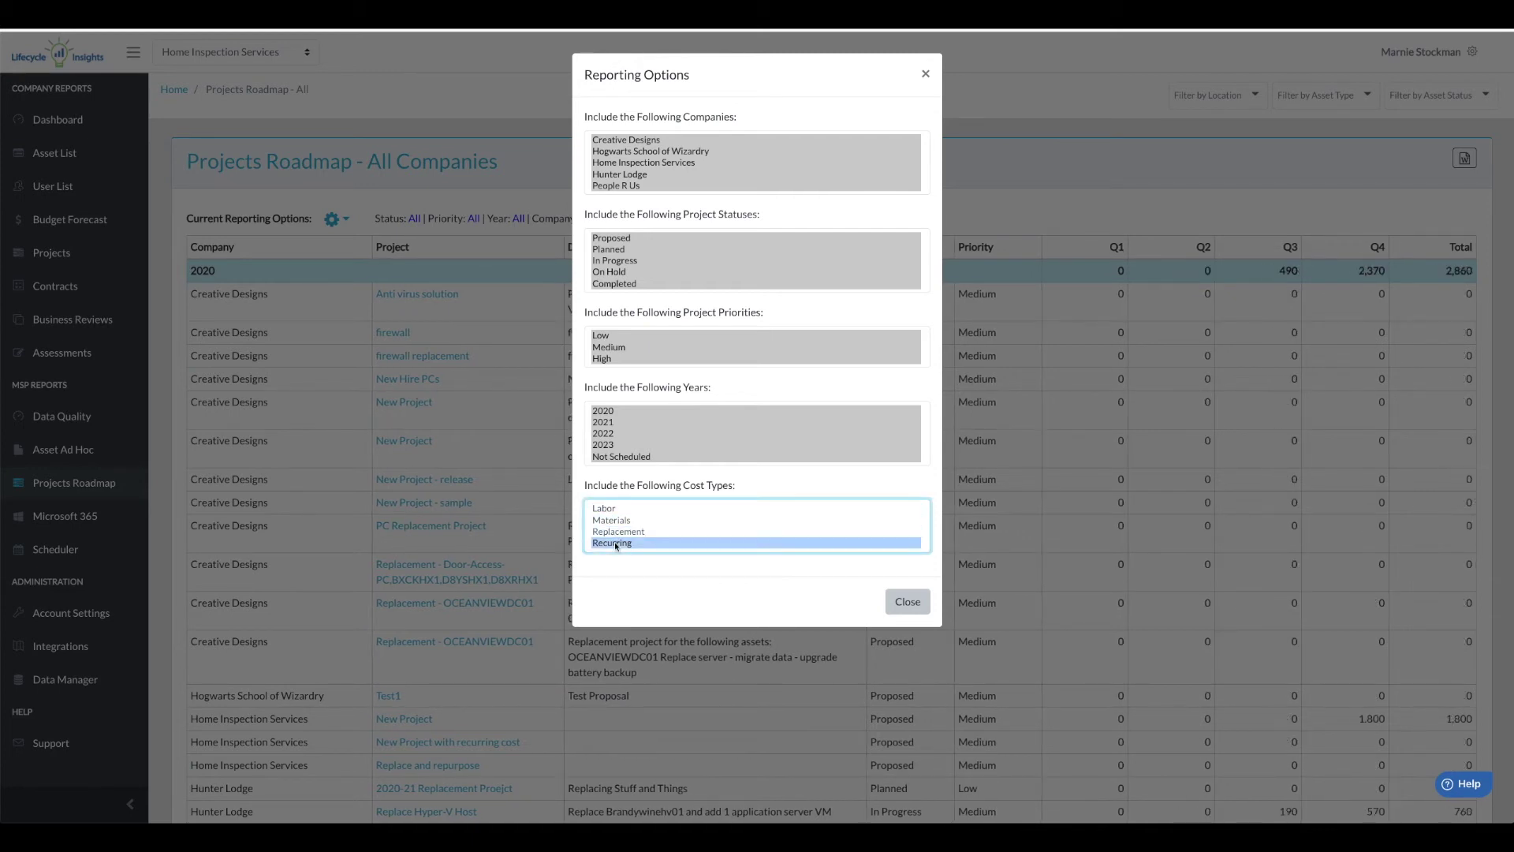
left_click(907, 603)
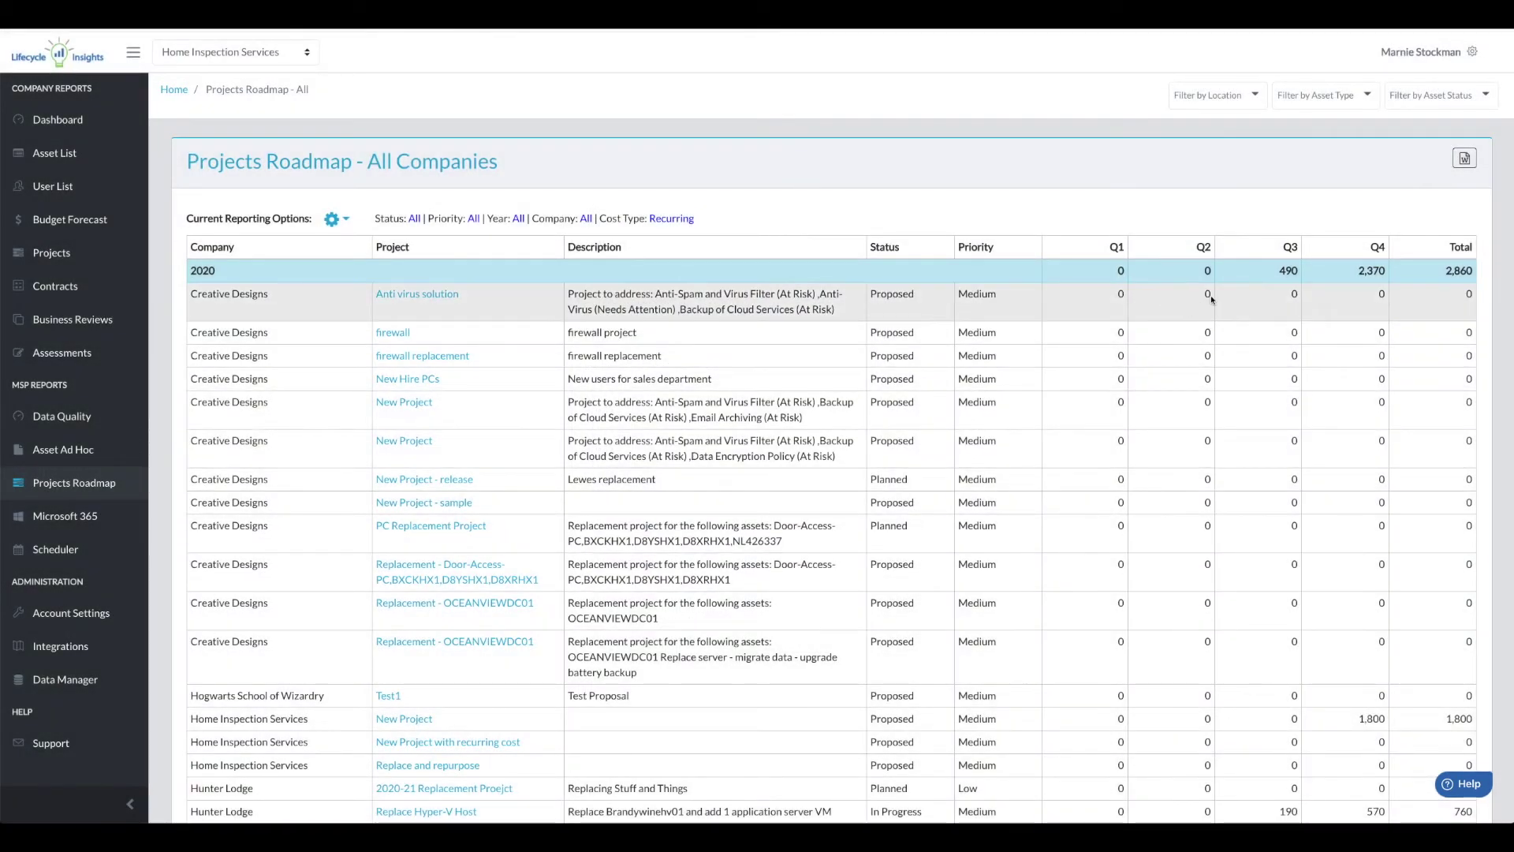
scroll(1191, 532, "down", 9)
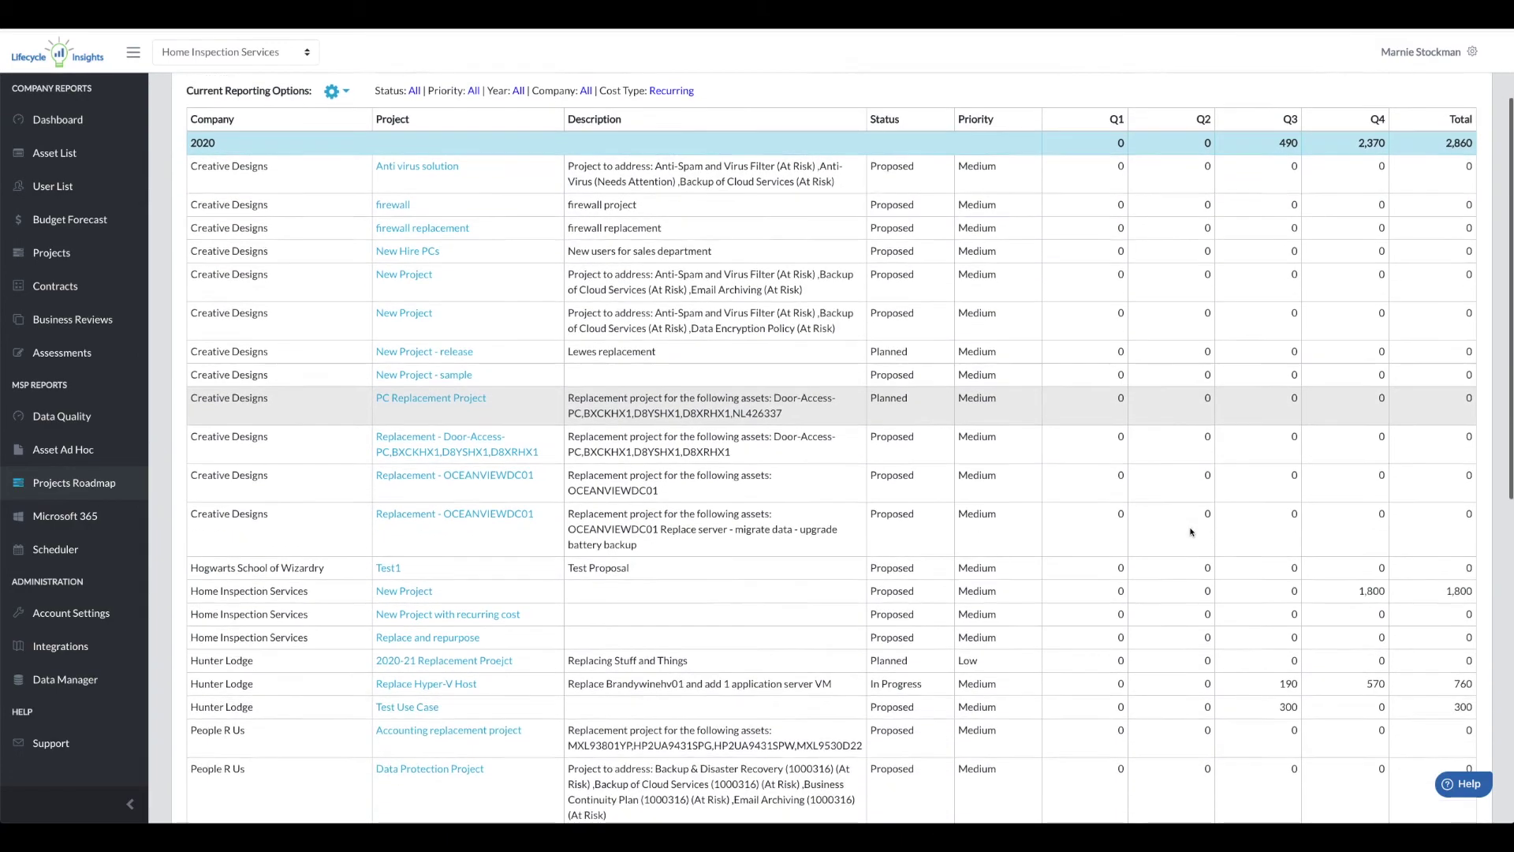
scroll(1191, 531, "down", 1)
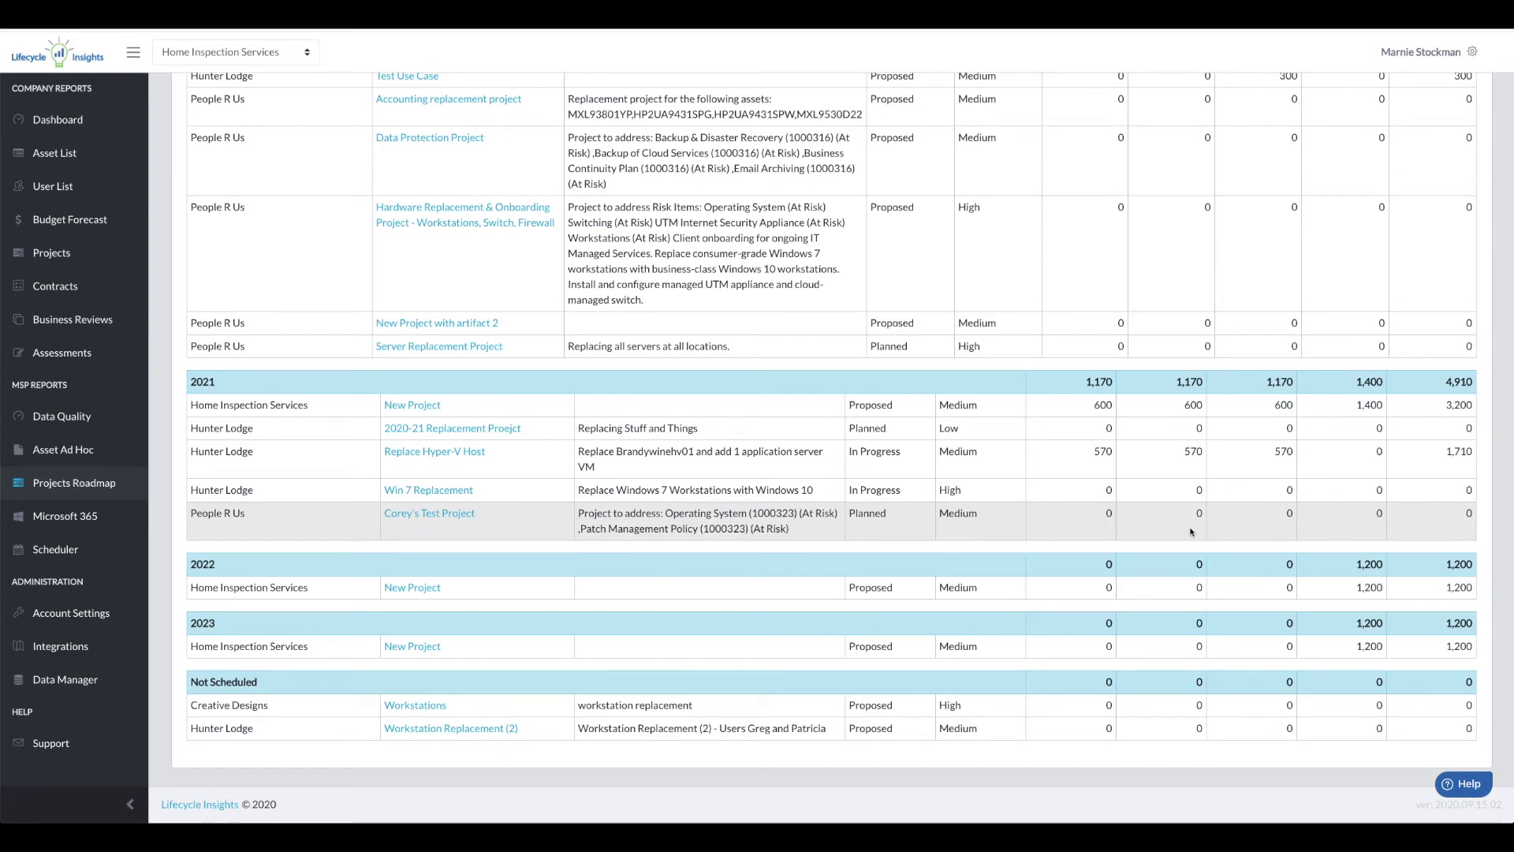
scroll(1191, 532, "up", 15)
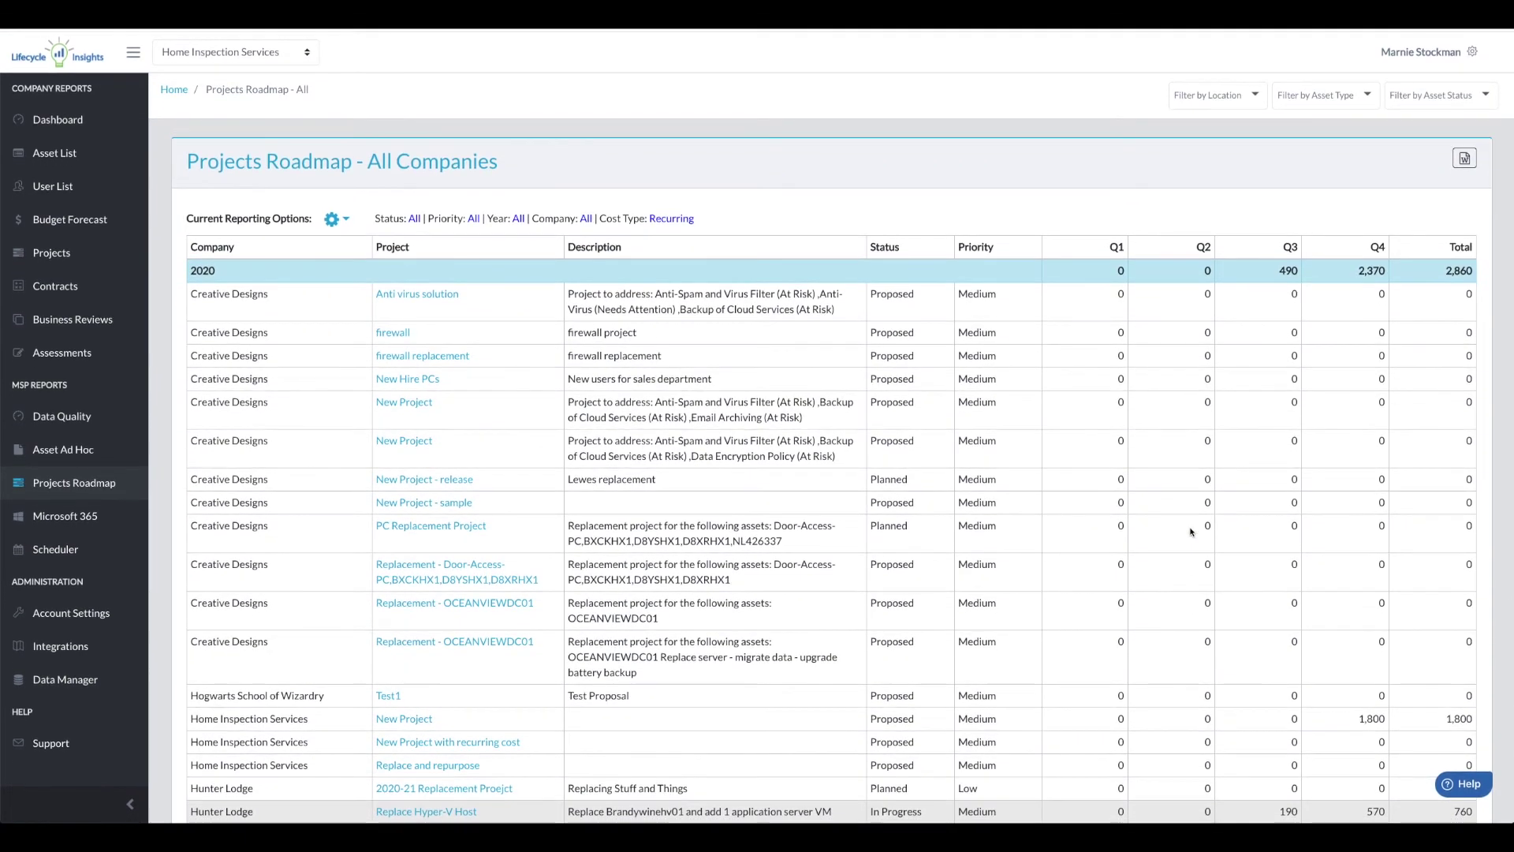
- Include Labor, Materials, Replacement and Recurring costs and limit the roadmap to People R Us
left_click(335, 220)
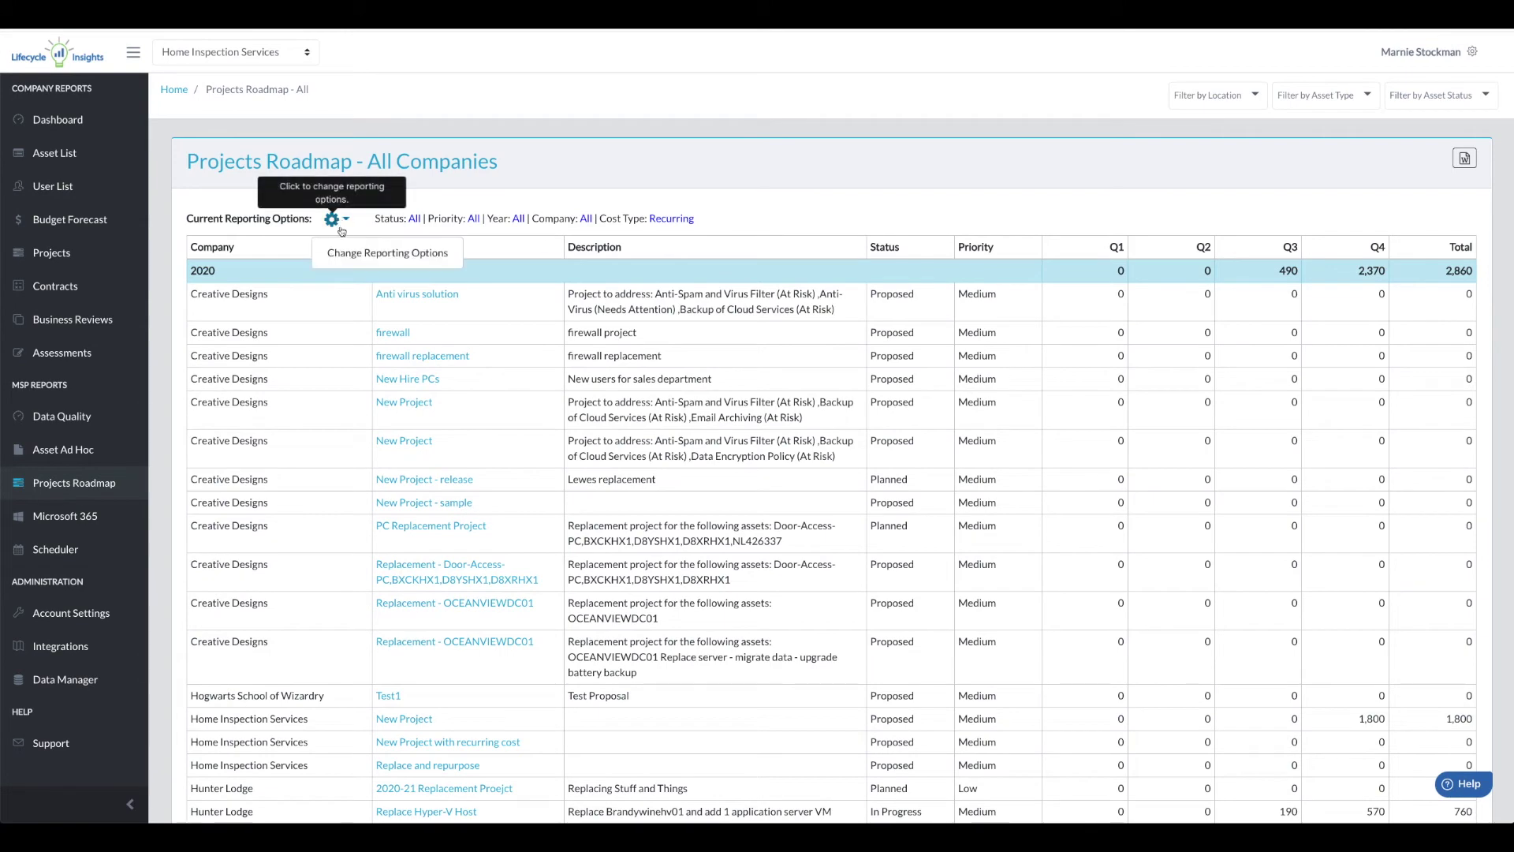
left_click(358, 253)
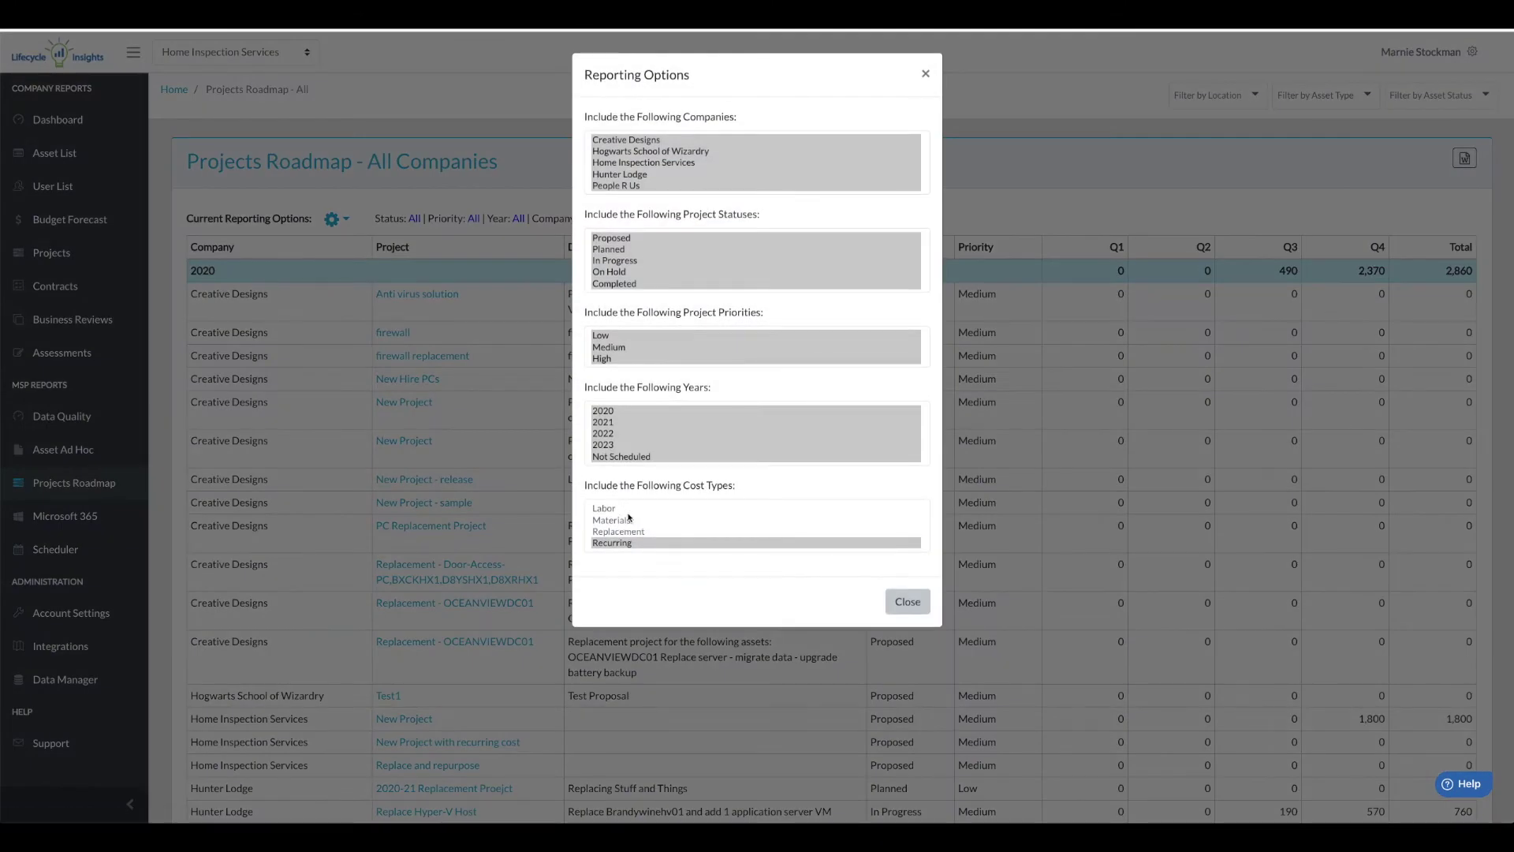
left_click(615, 524)
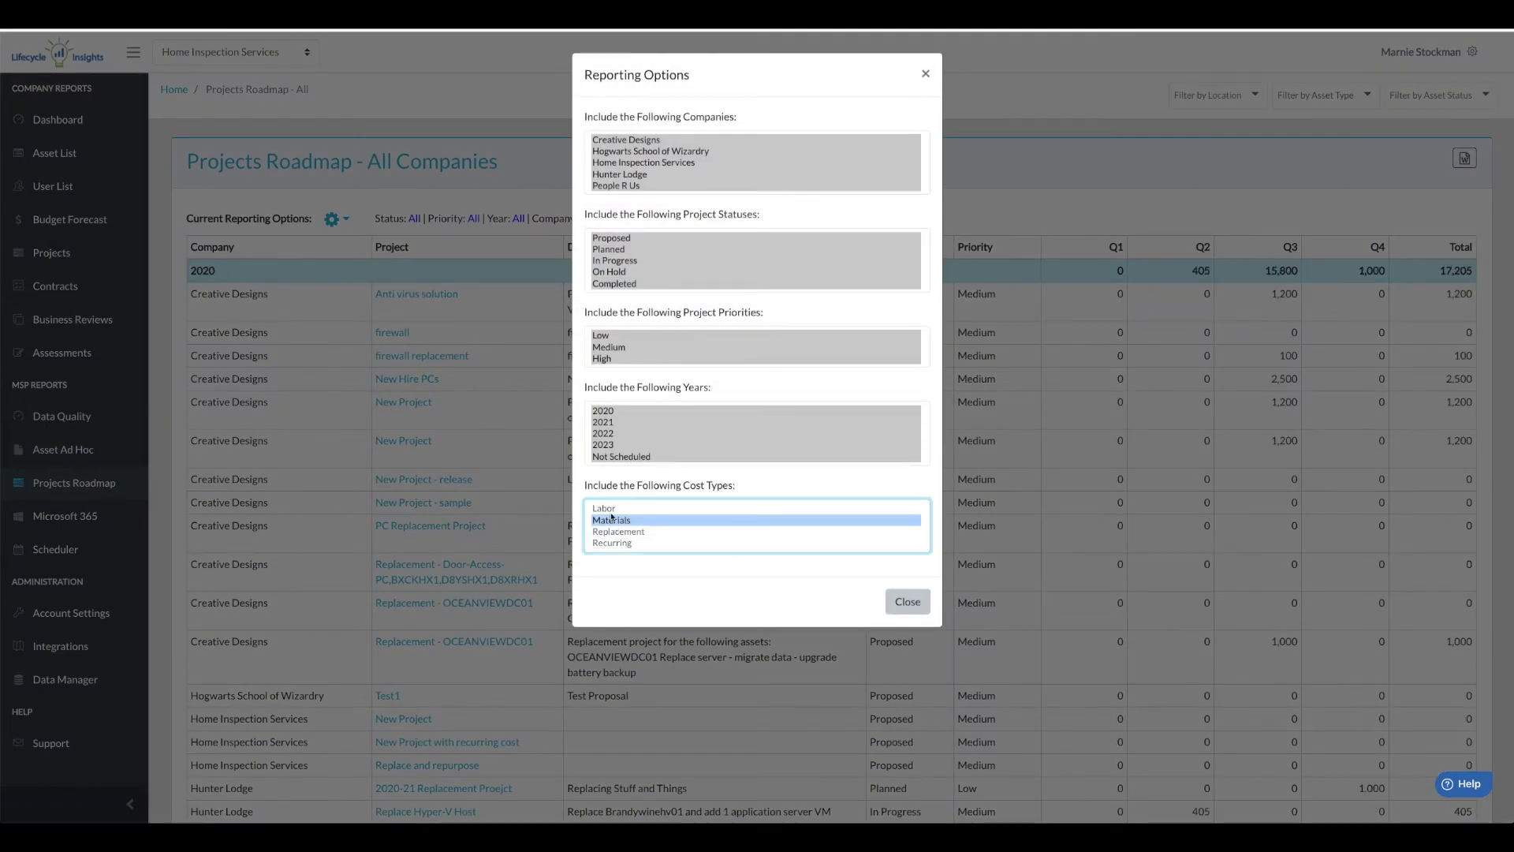
left_click(602, 509)
left_click(611, 544, "shift")
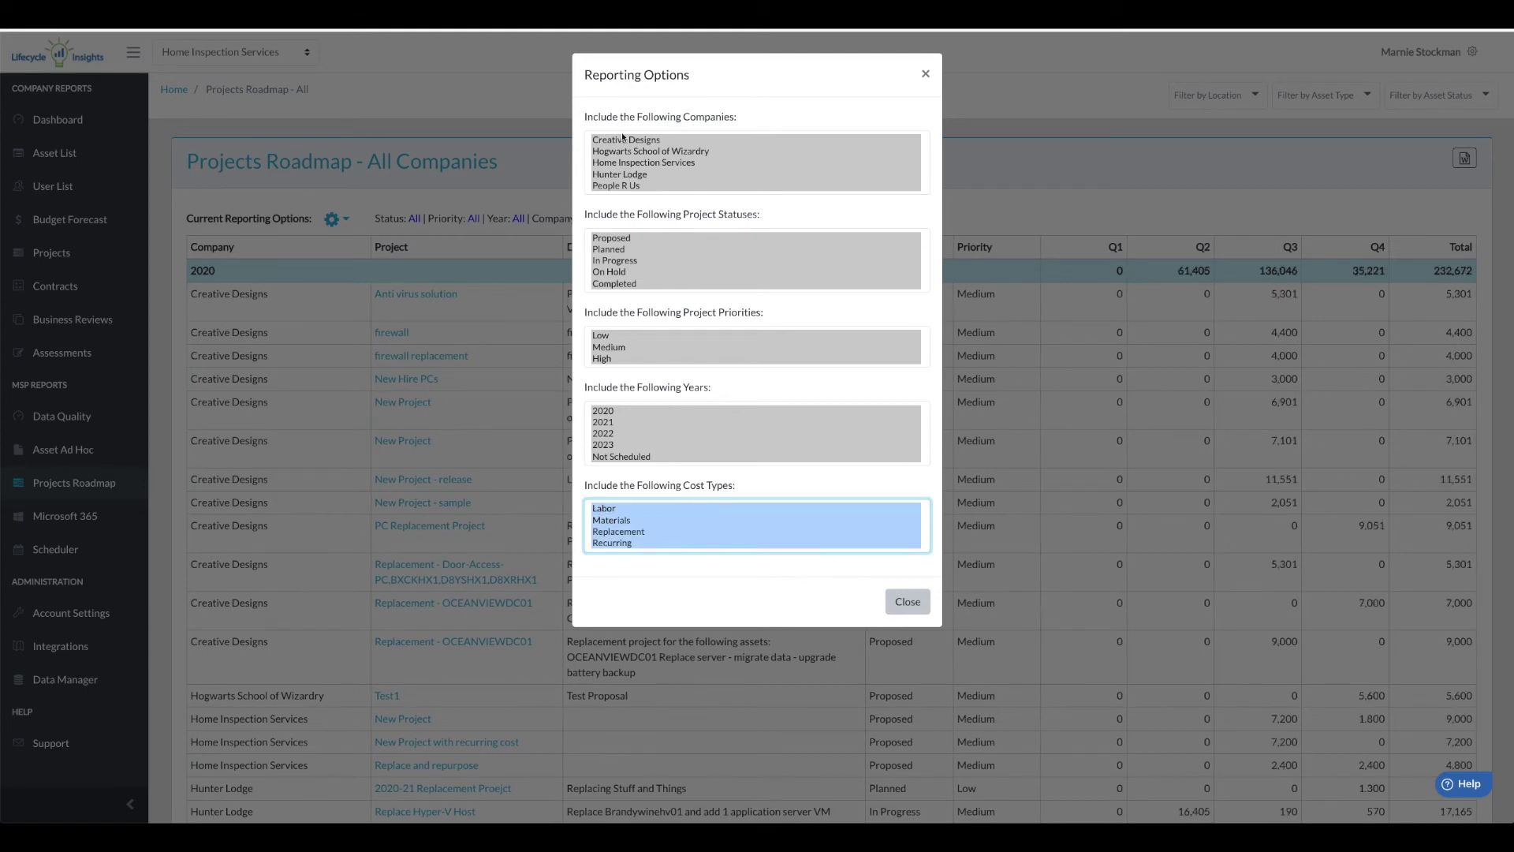
left_click(620, 186)
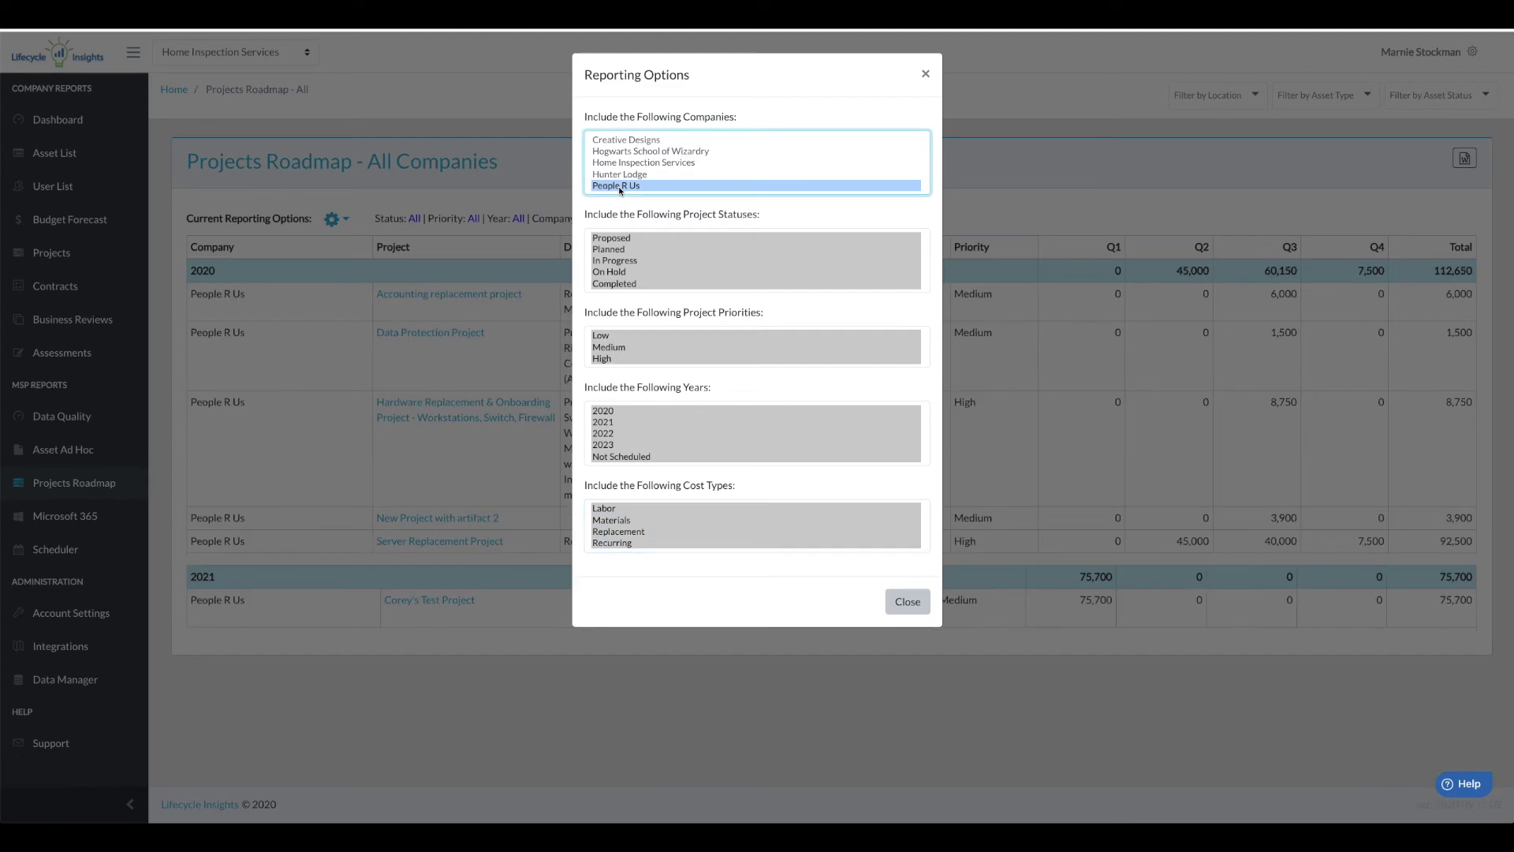
left_click(907, 603)
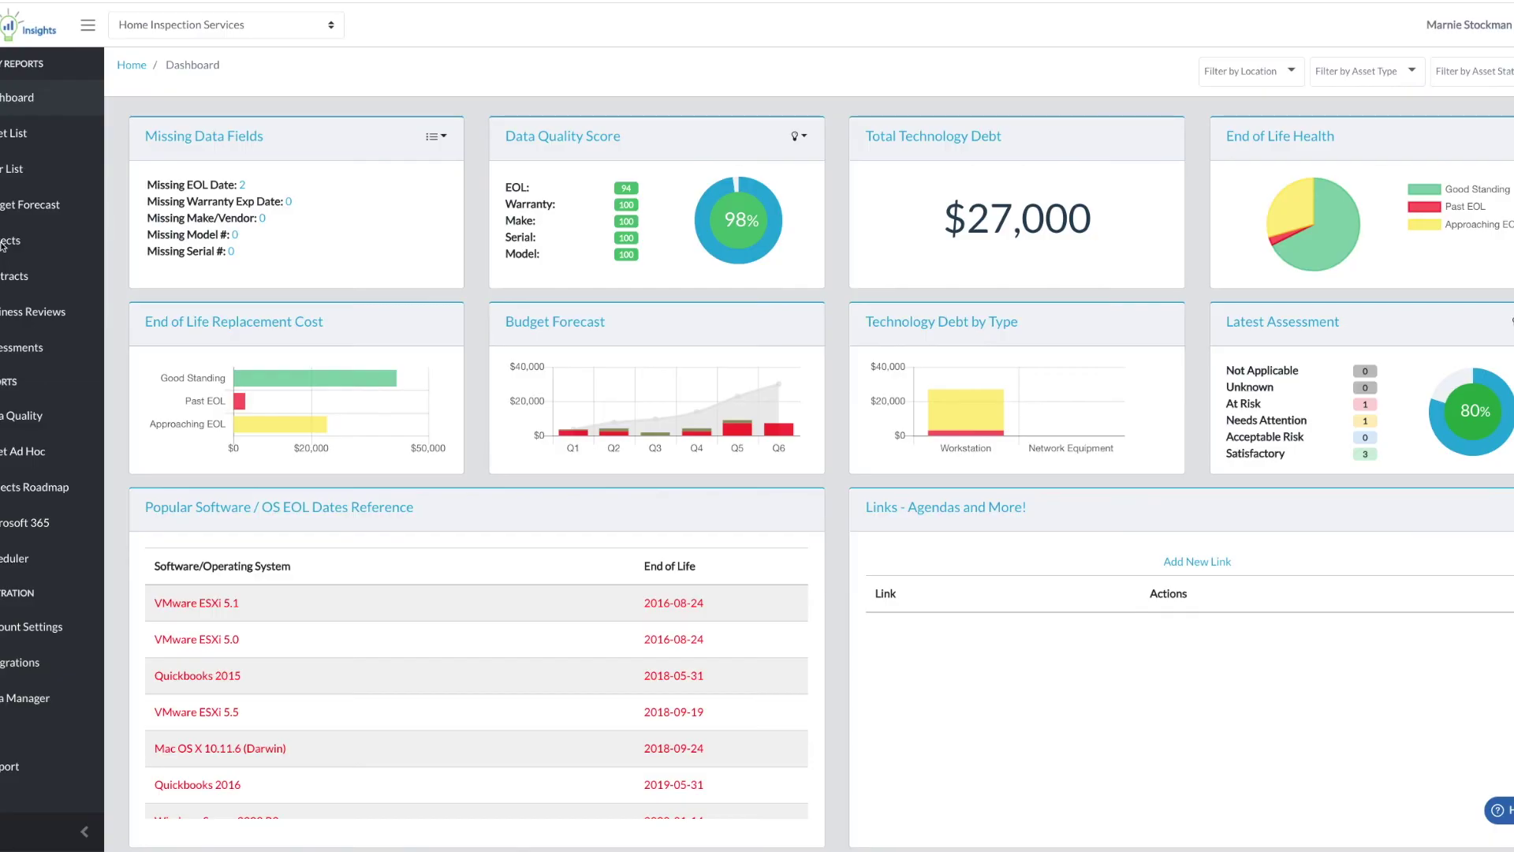
- Open New Project from the Projects list, set its status to Completed and save
left_click(4, 241)
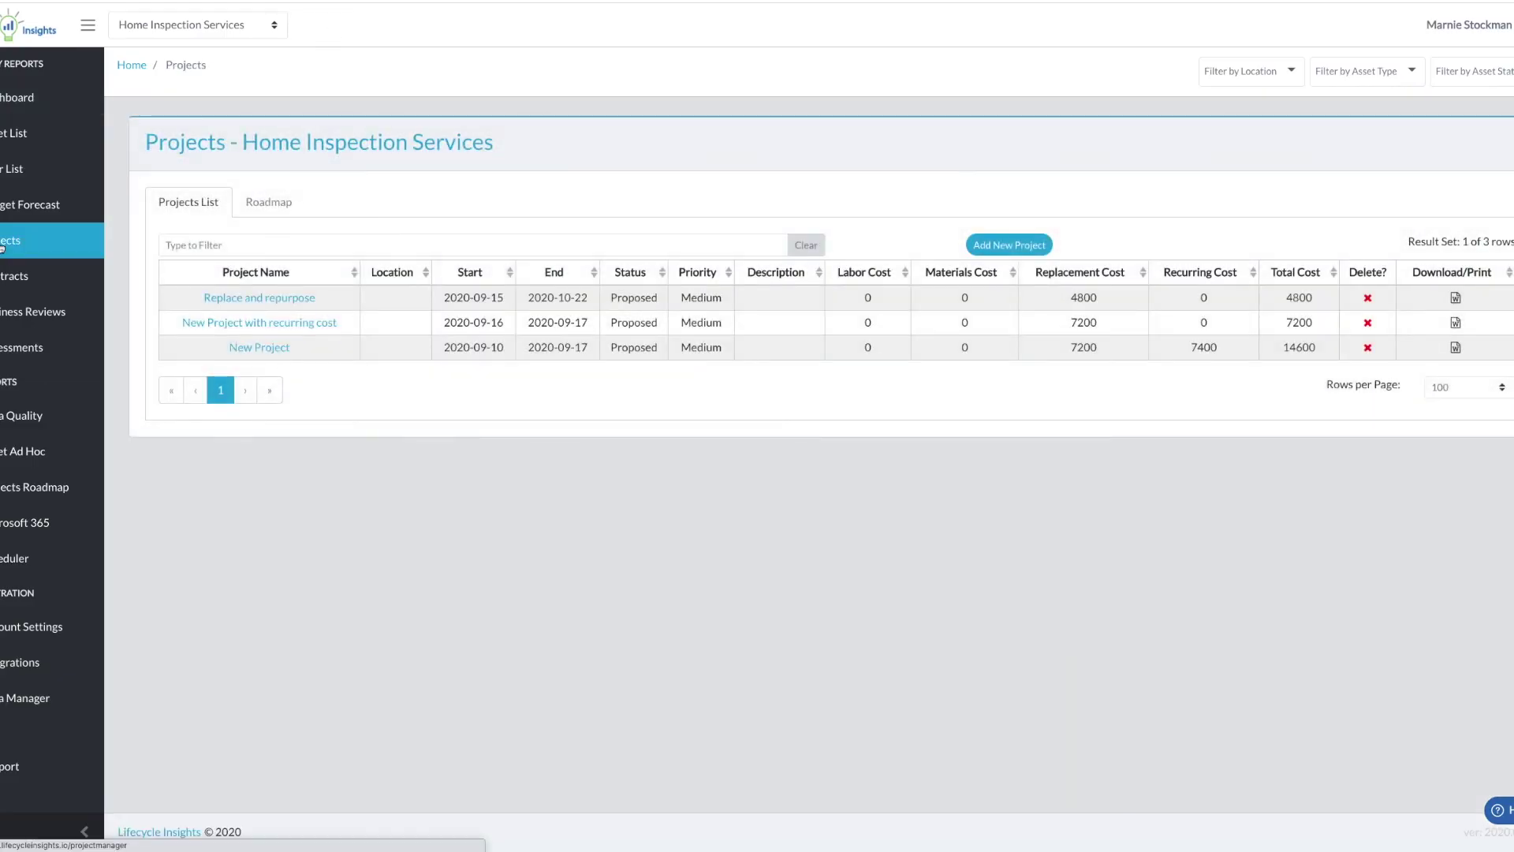
left_click(265, 341)
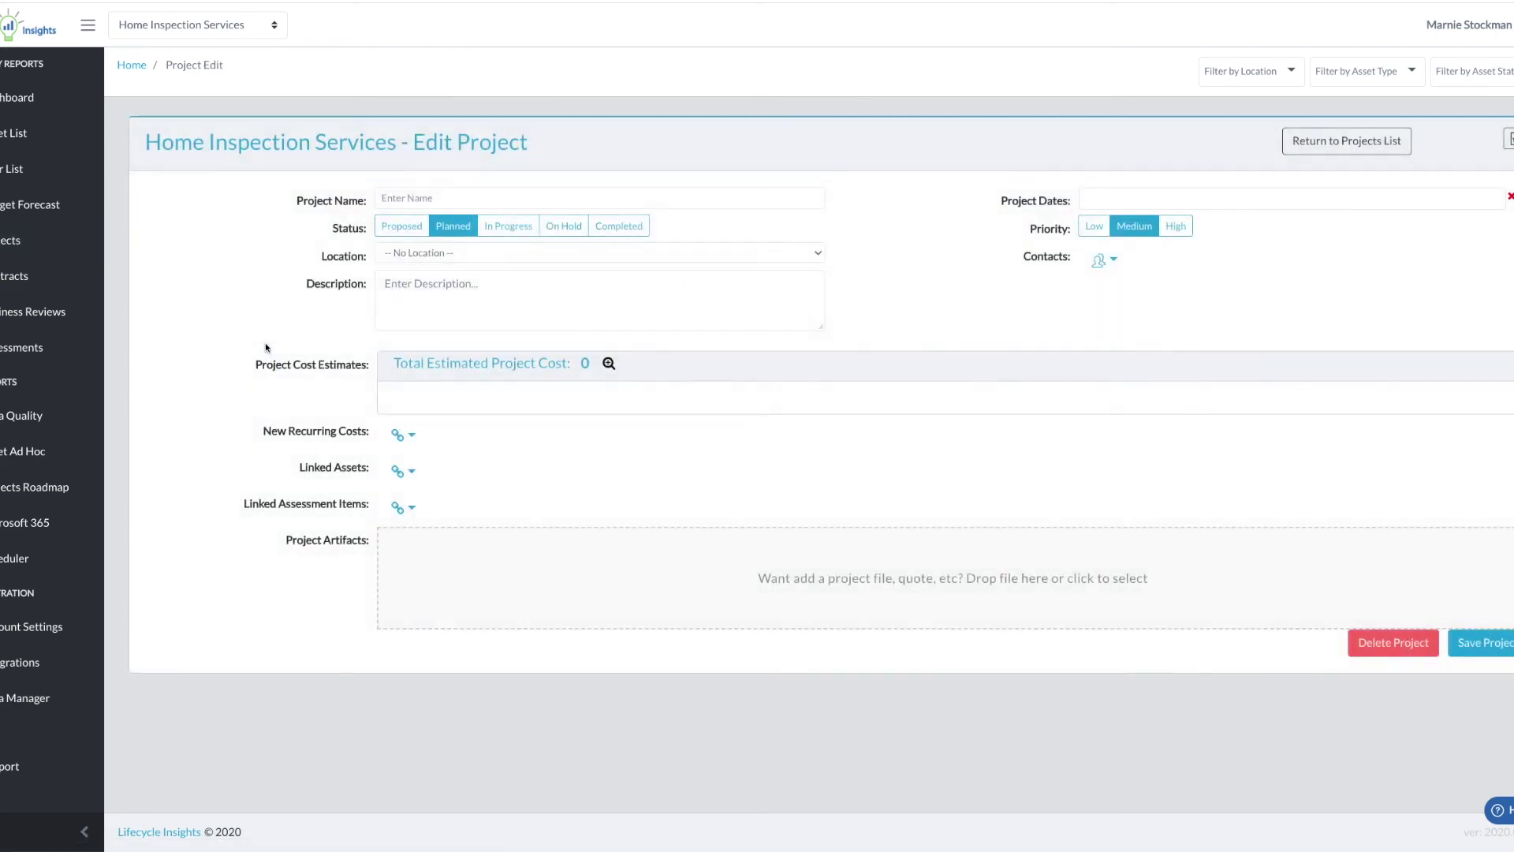
scroll(240, 639, "down", 1)
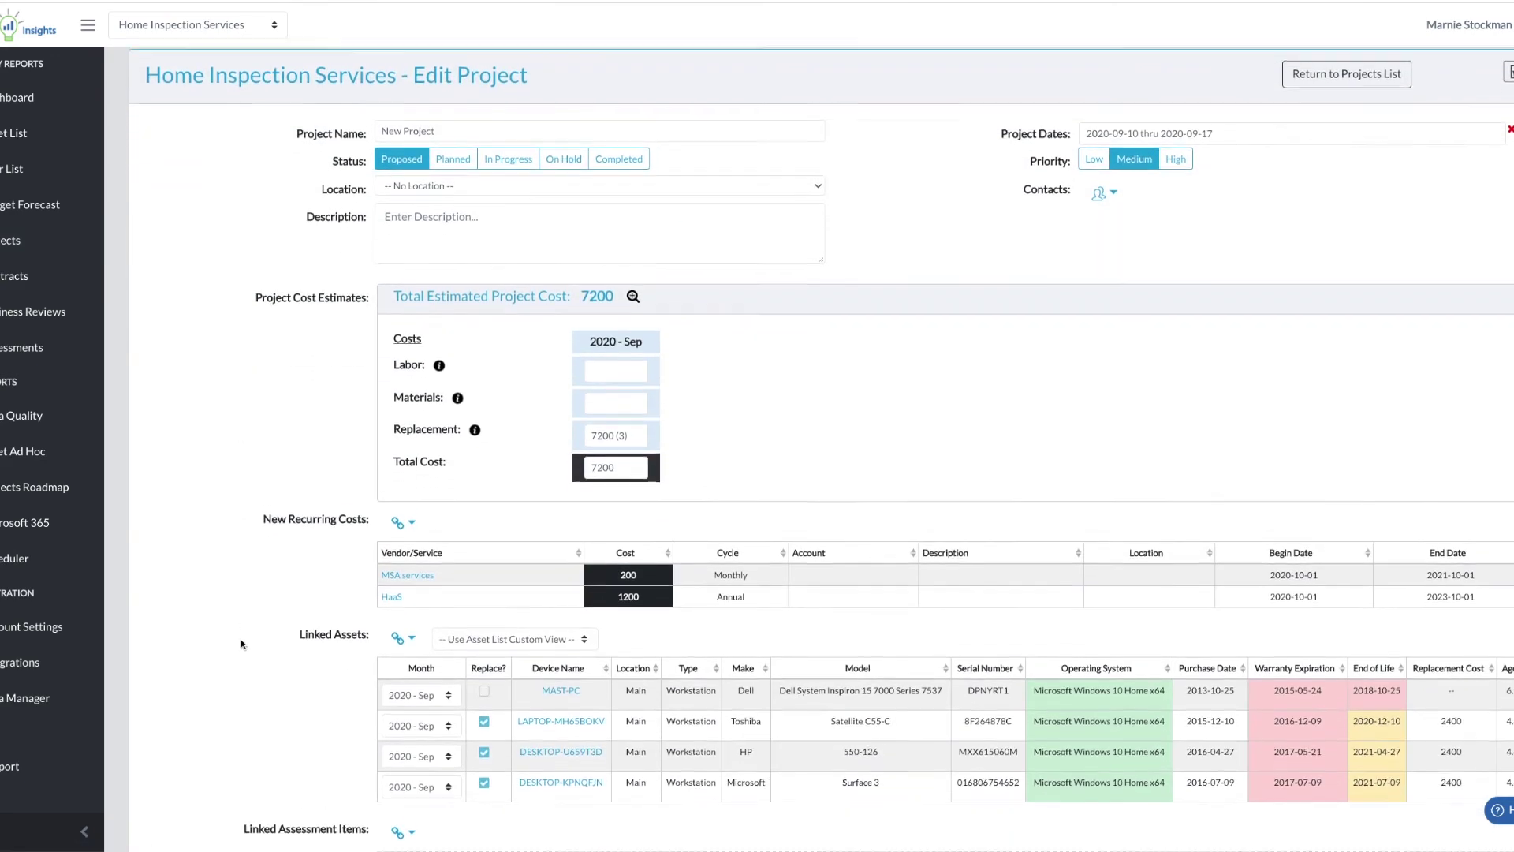
scroll(241, 642, "down", 1)
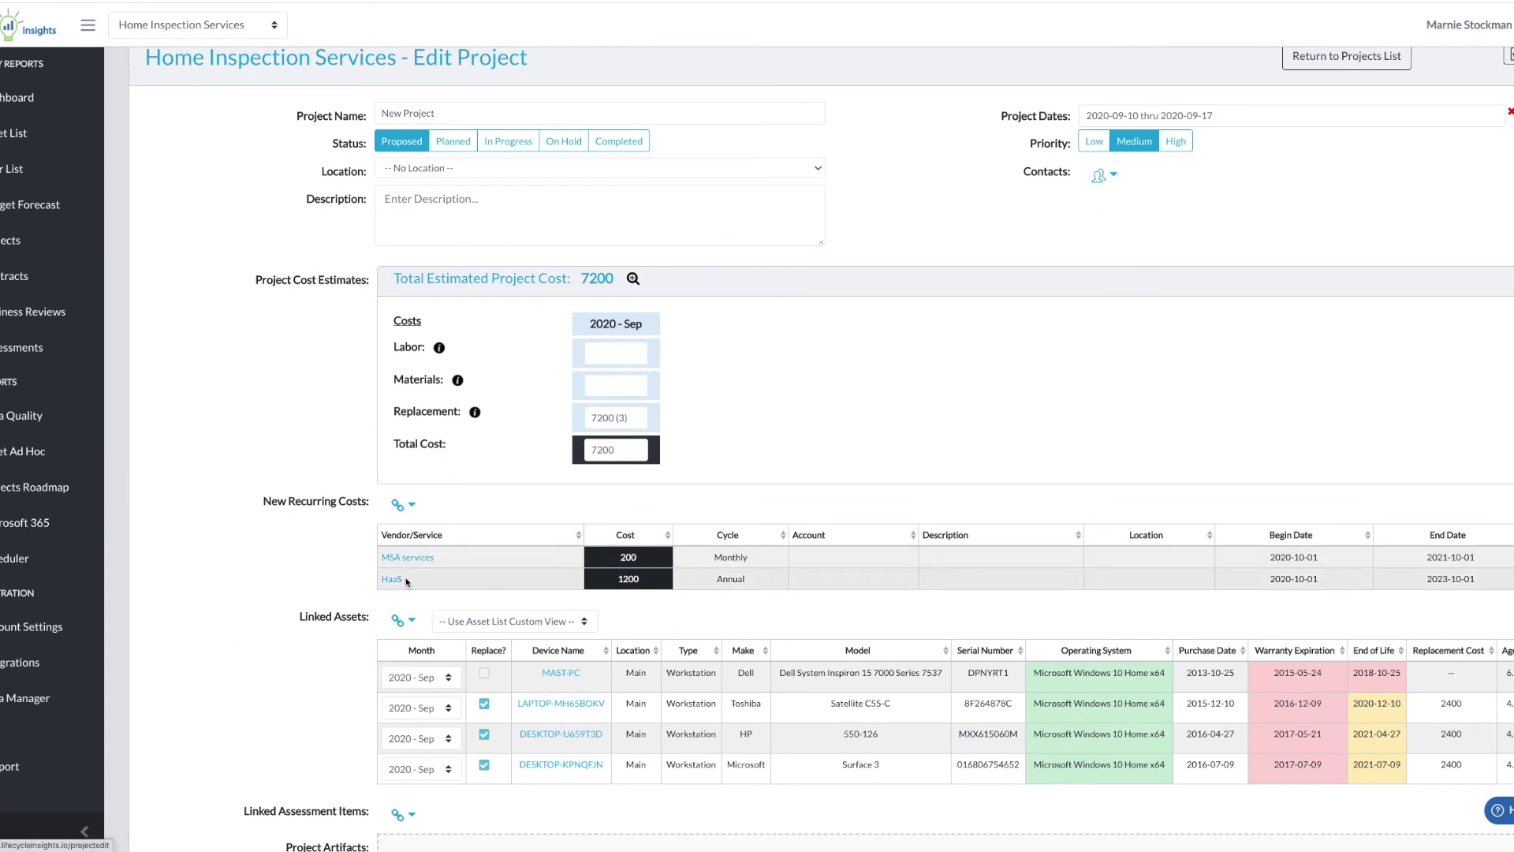
scroll(399, 582, "up", 1)
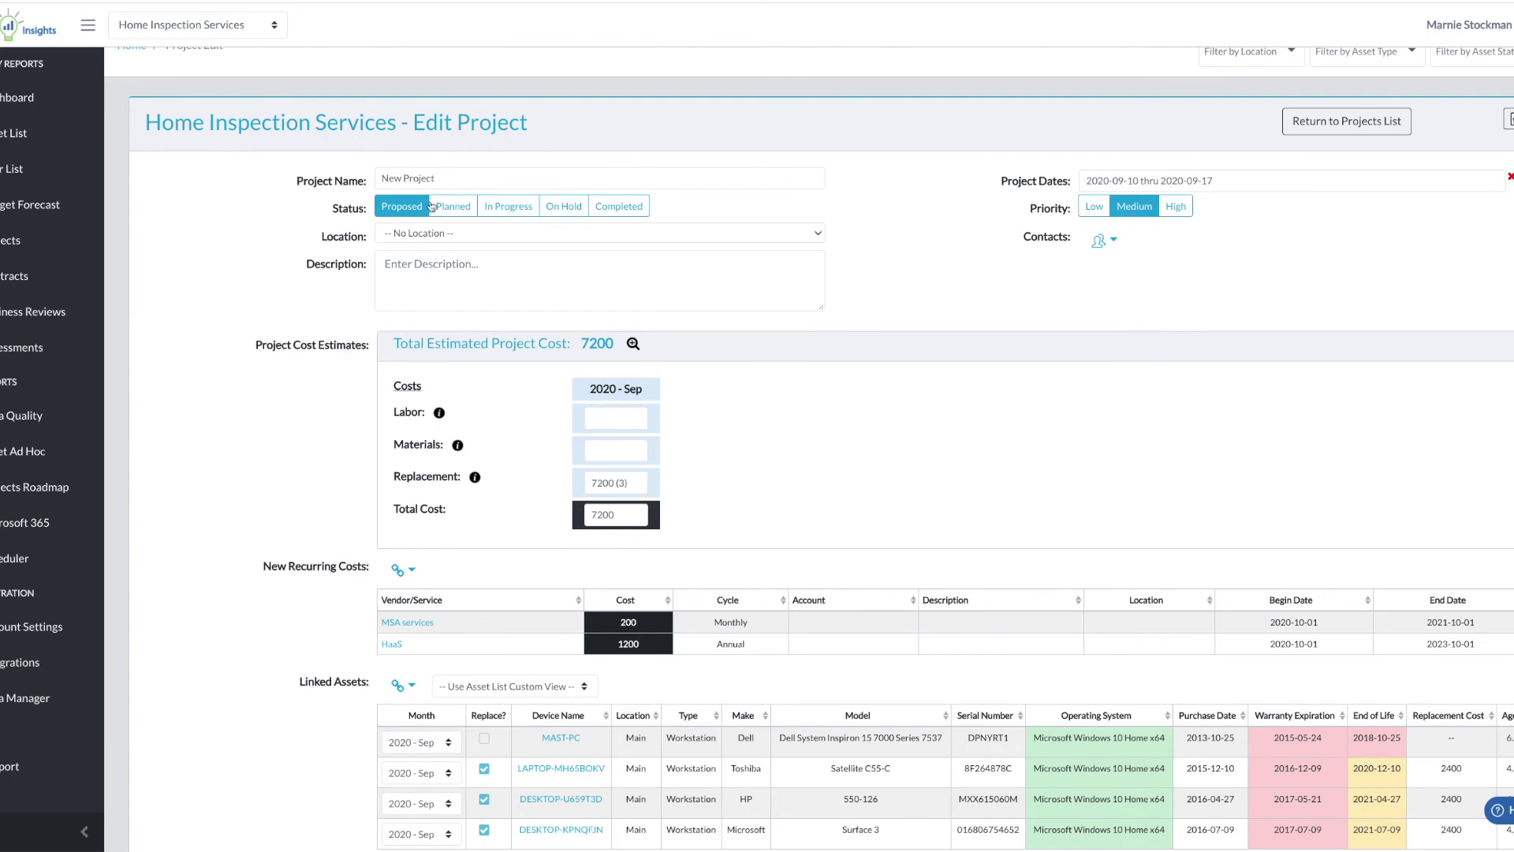
left_click(609, 209)
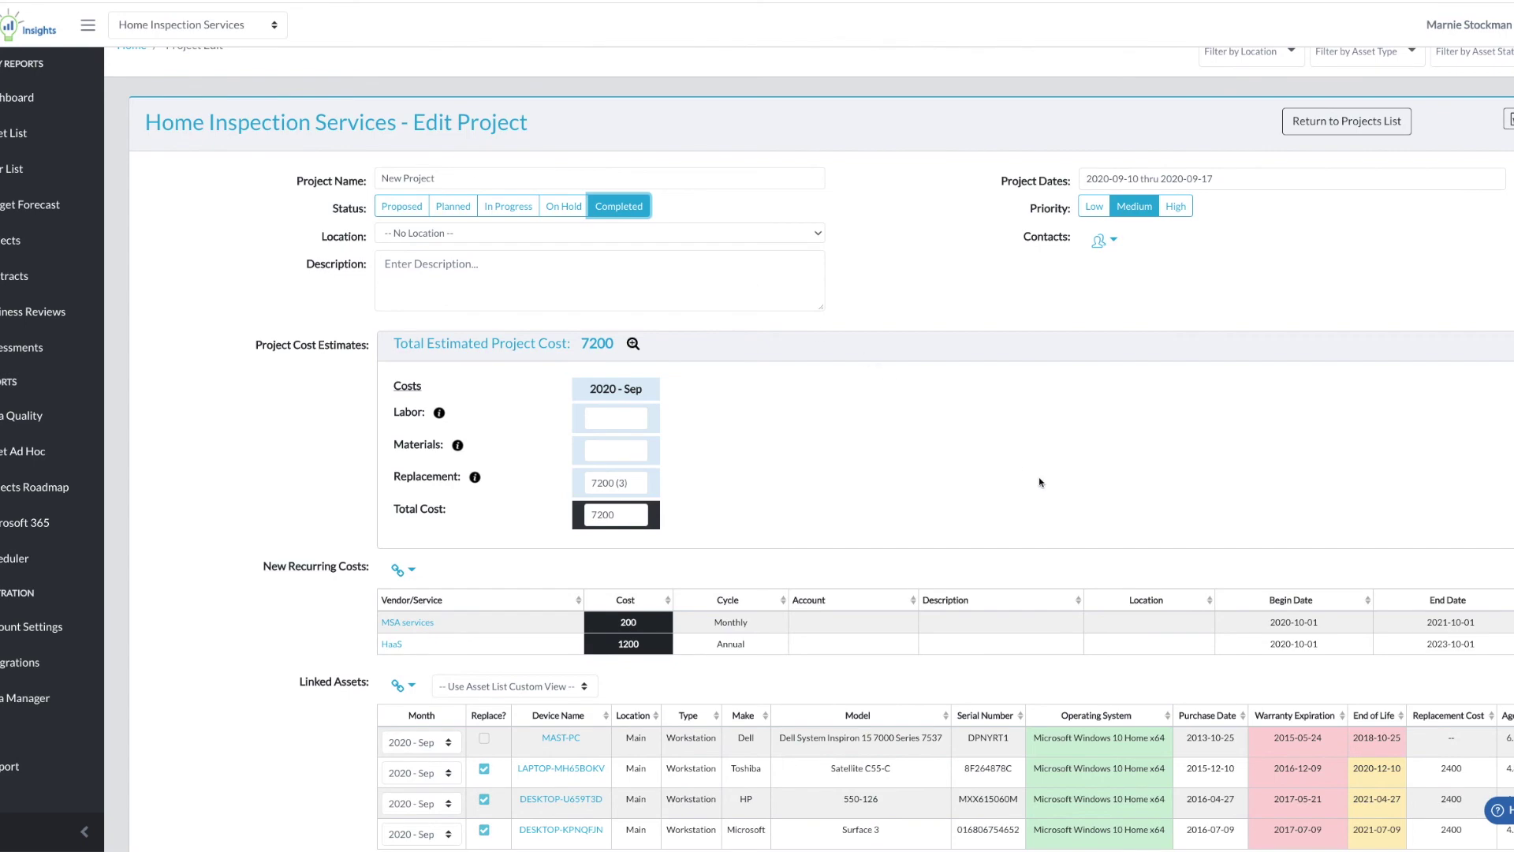
scroll(1039, 482, "down", 3)
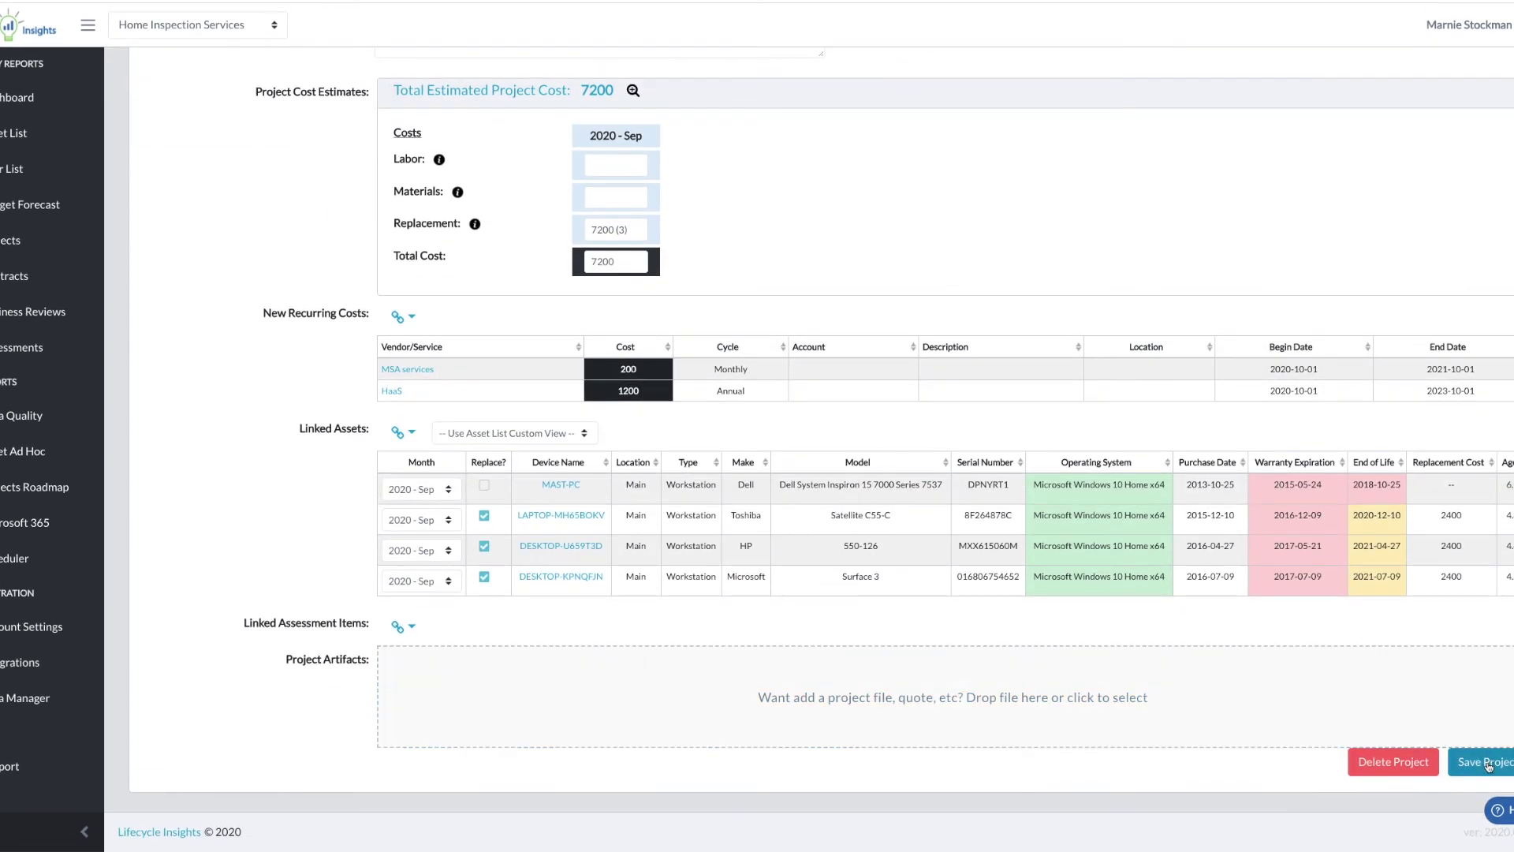
left_click(1487, 764)
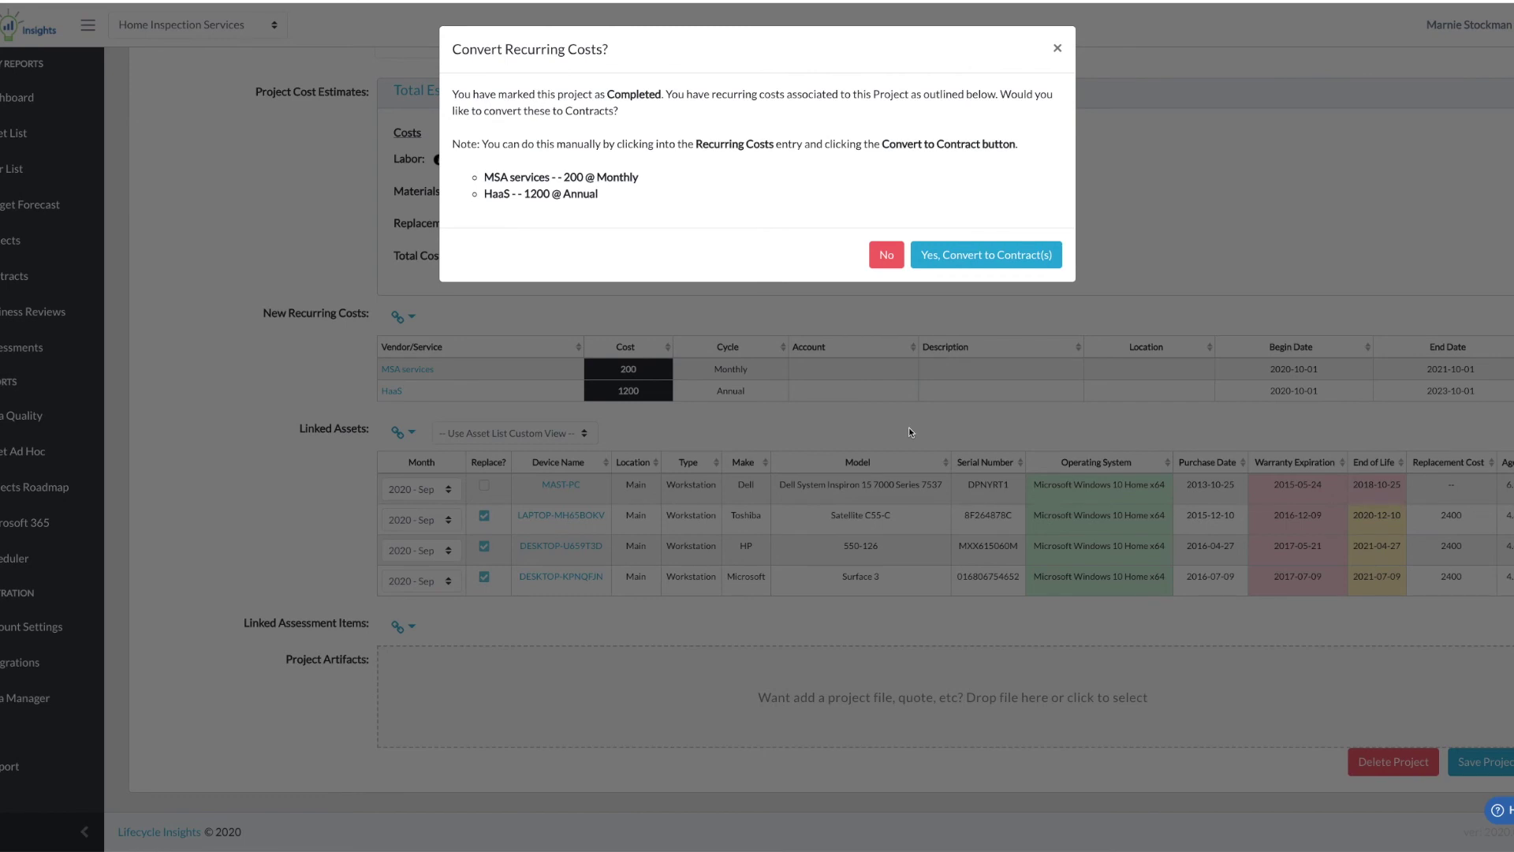
- Convert MSA services (monthly, 200) and HaaS (annual, 1200) into contracts and save the project
left_click(987, 261)
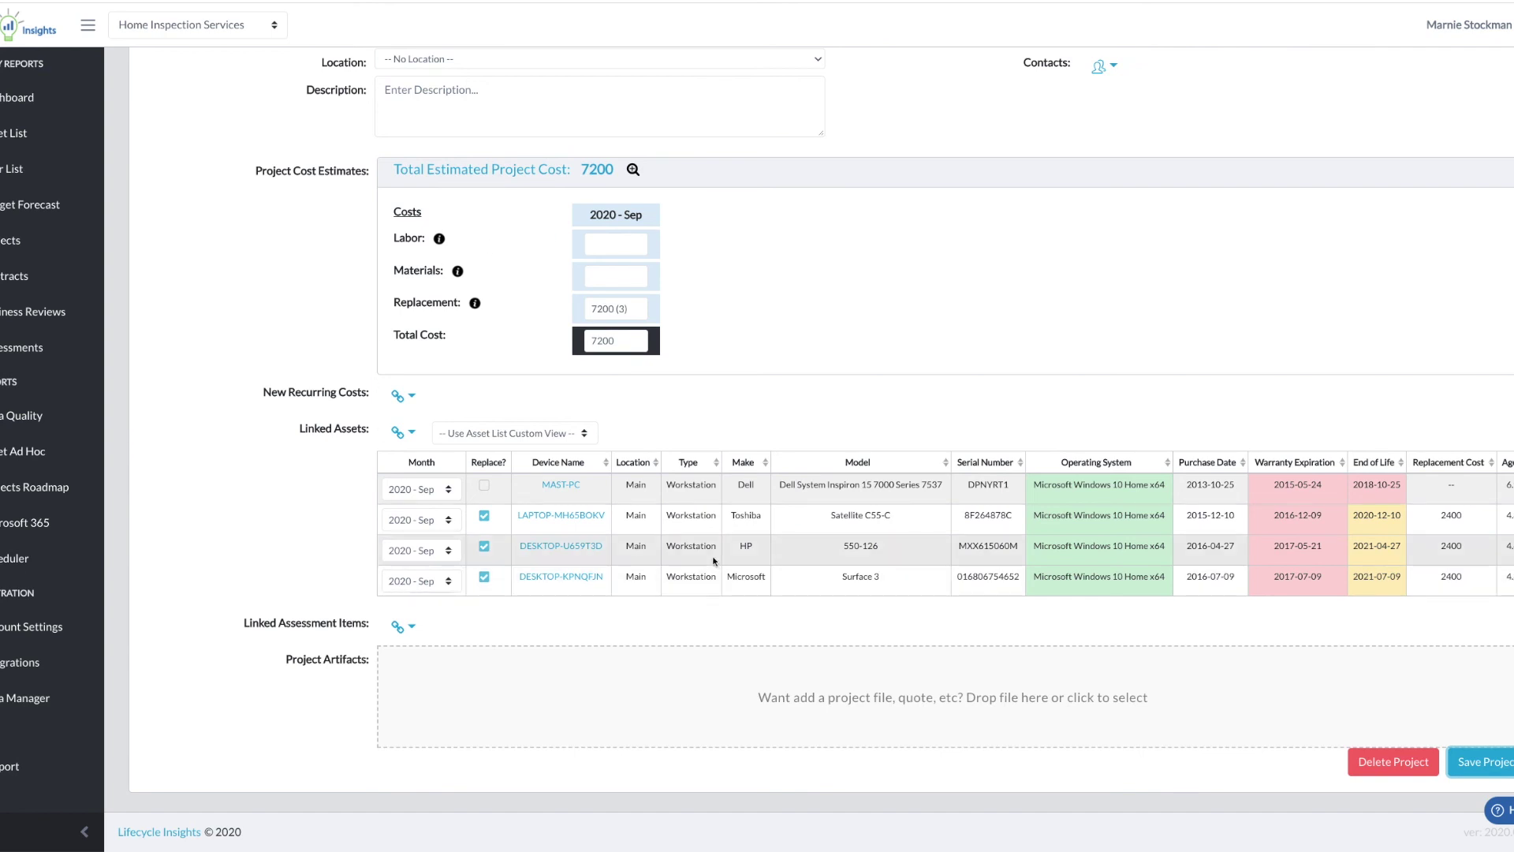
scroll(943, 602, "up", 3)
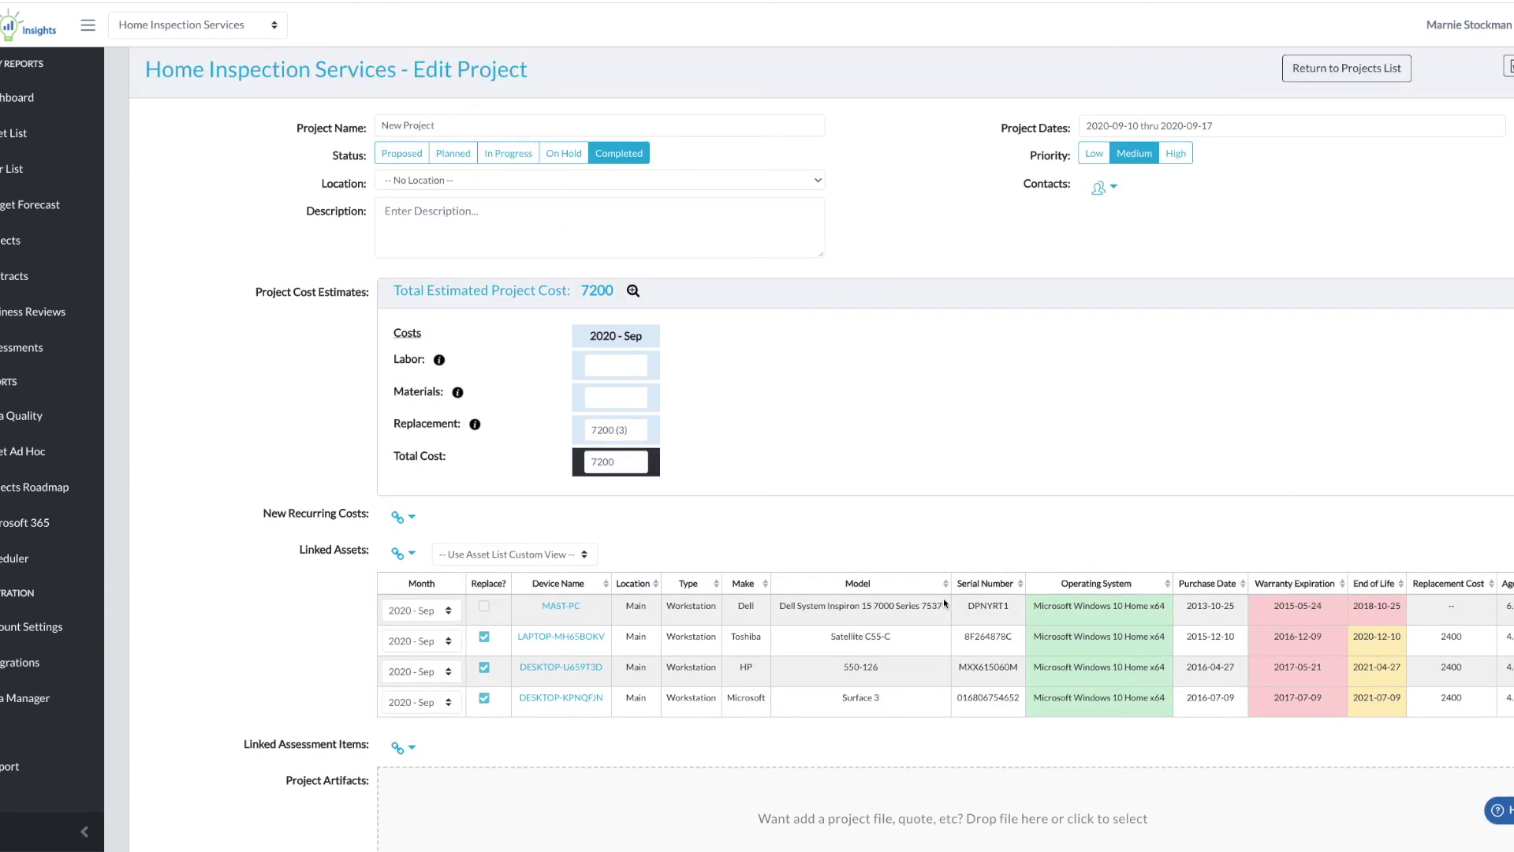
scroll(947, 601, "down", 3)
left_click(1480, 770)
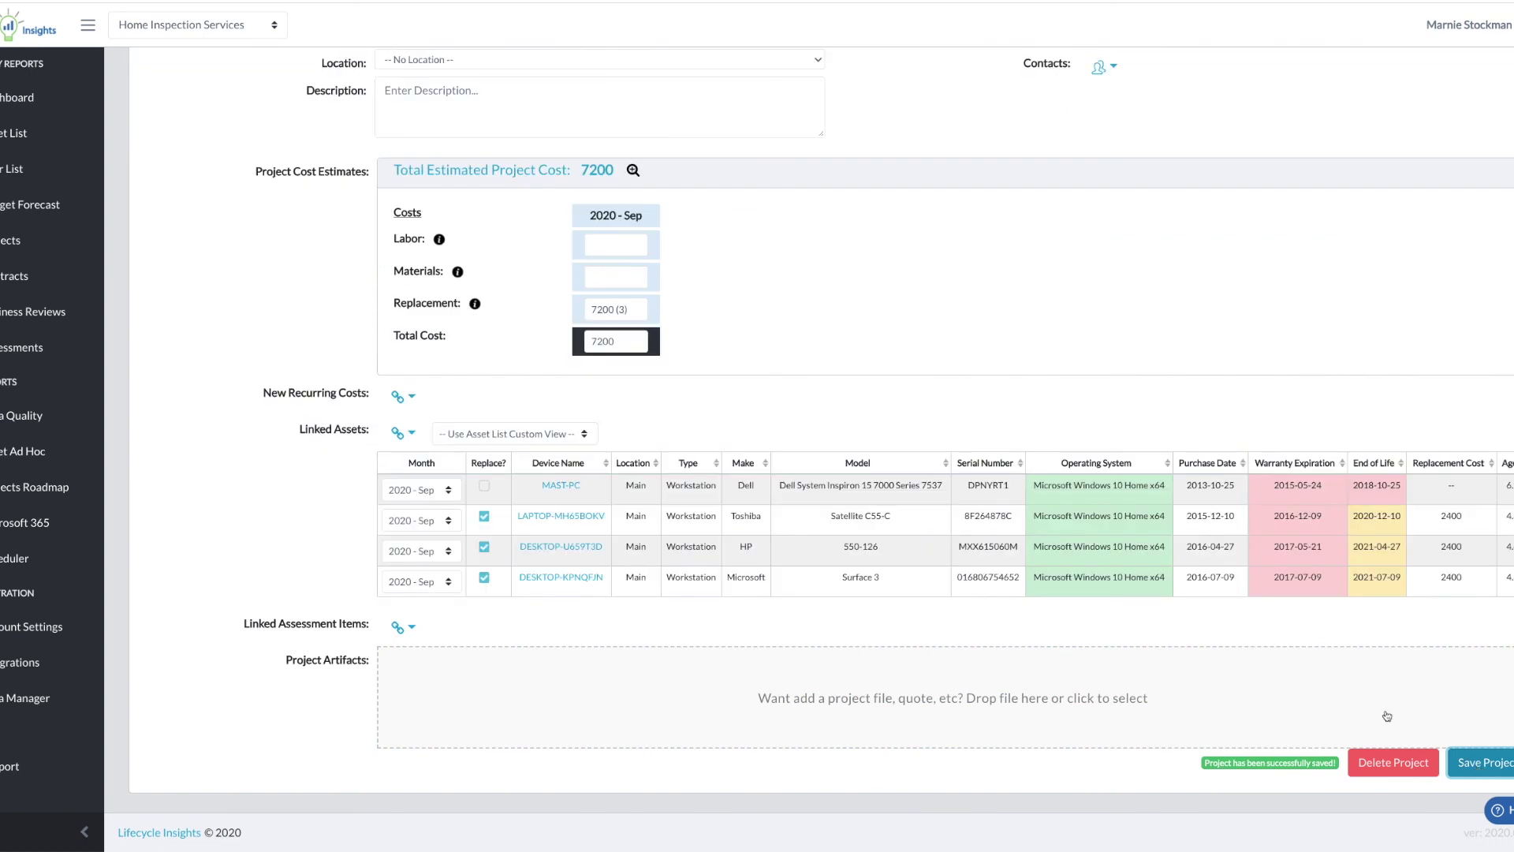
left_click(2, 281)
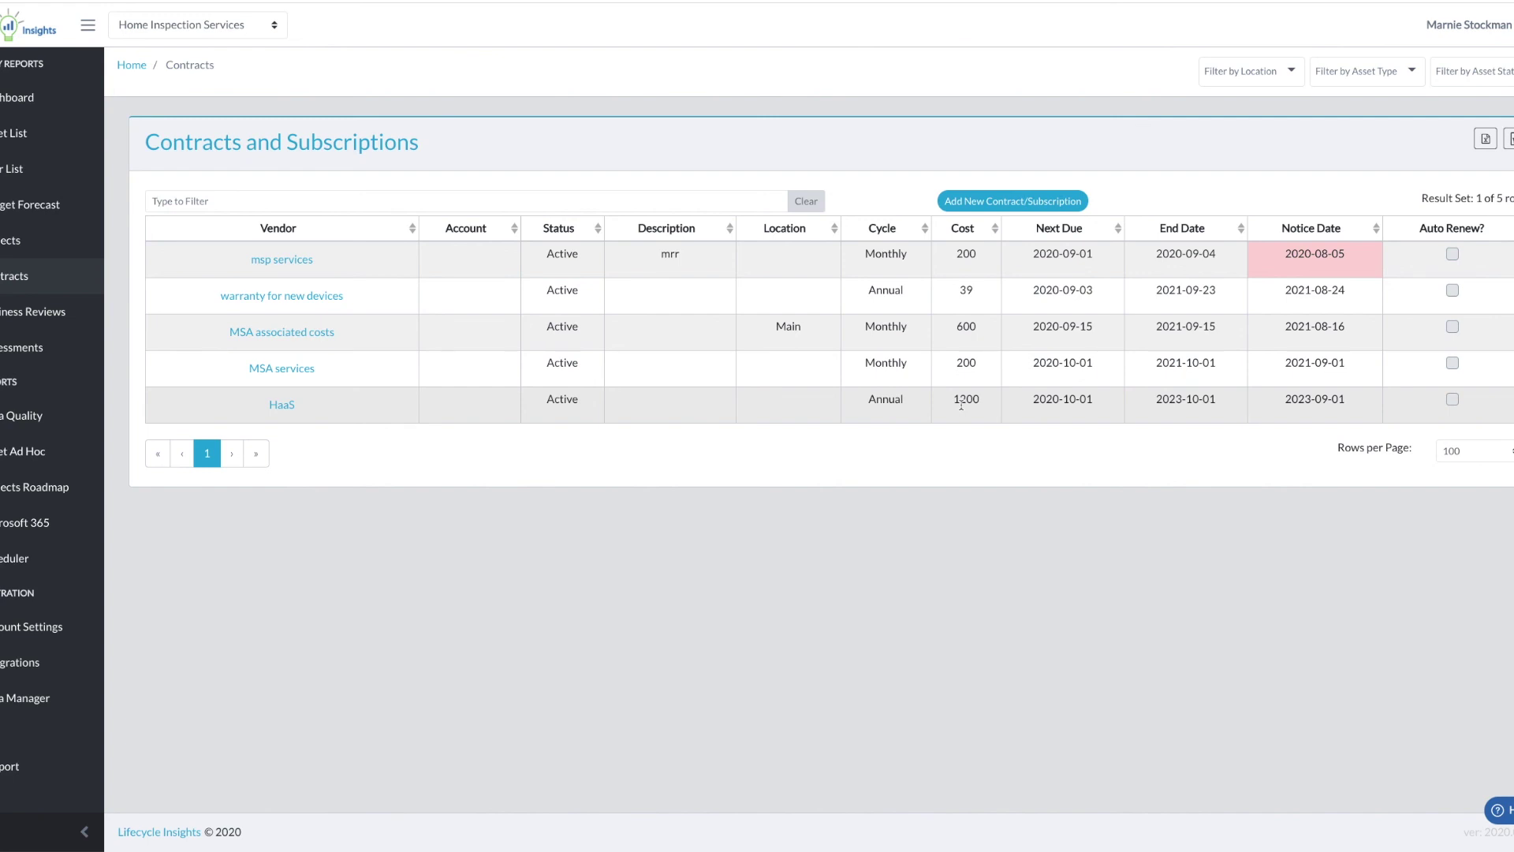
- Open the MSA services contract showing Monthly 200, dated 2020-10-01 to 2021-10-01
left_click(285, 370)
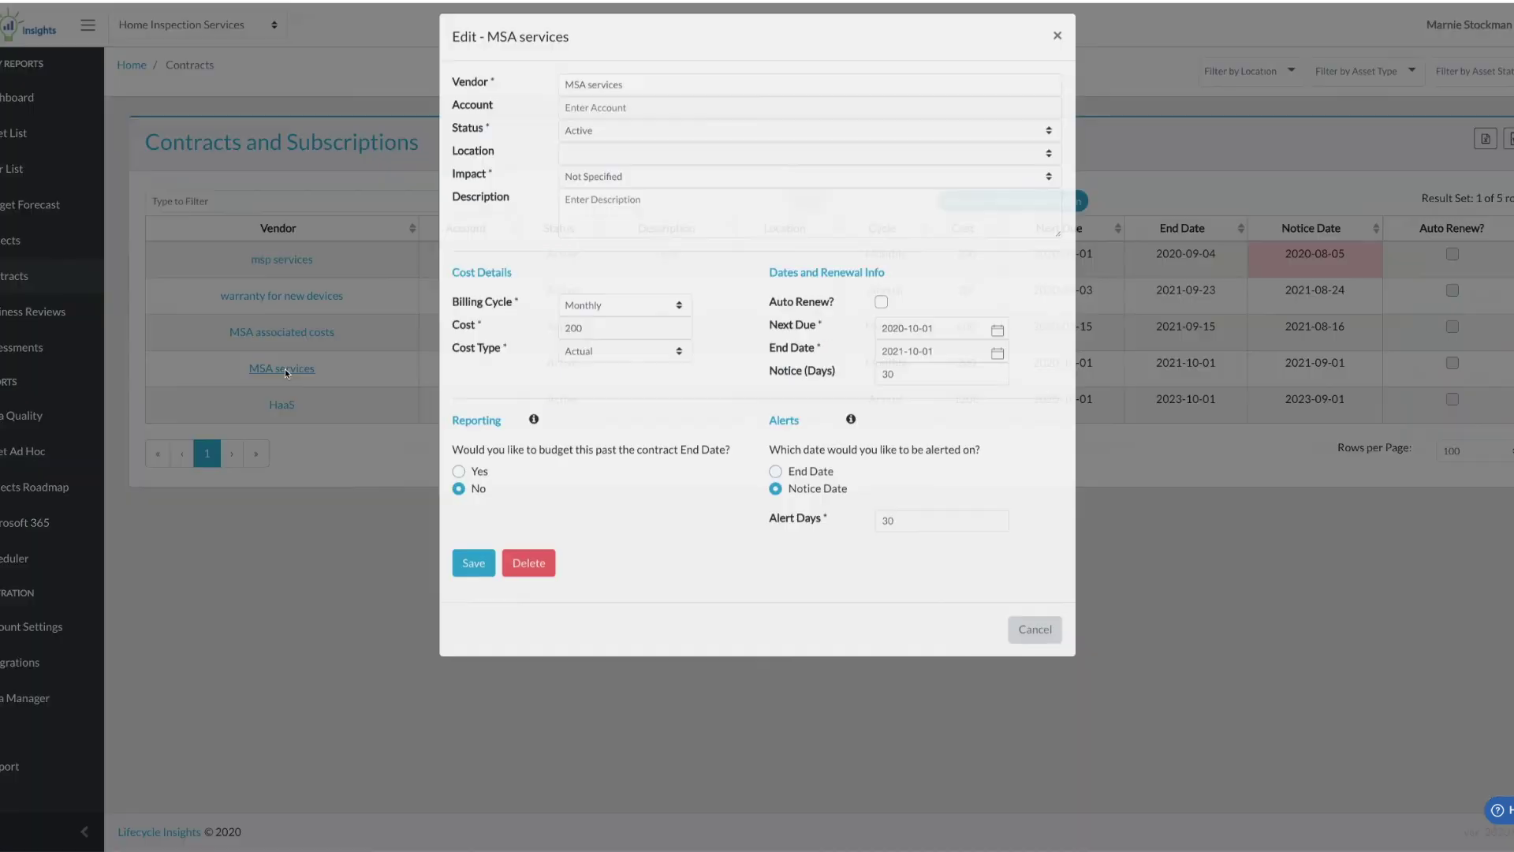